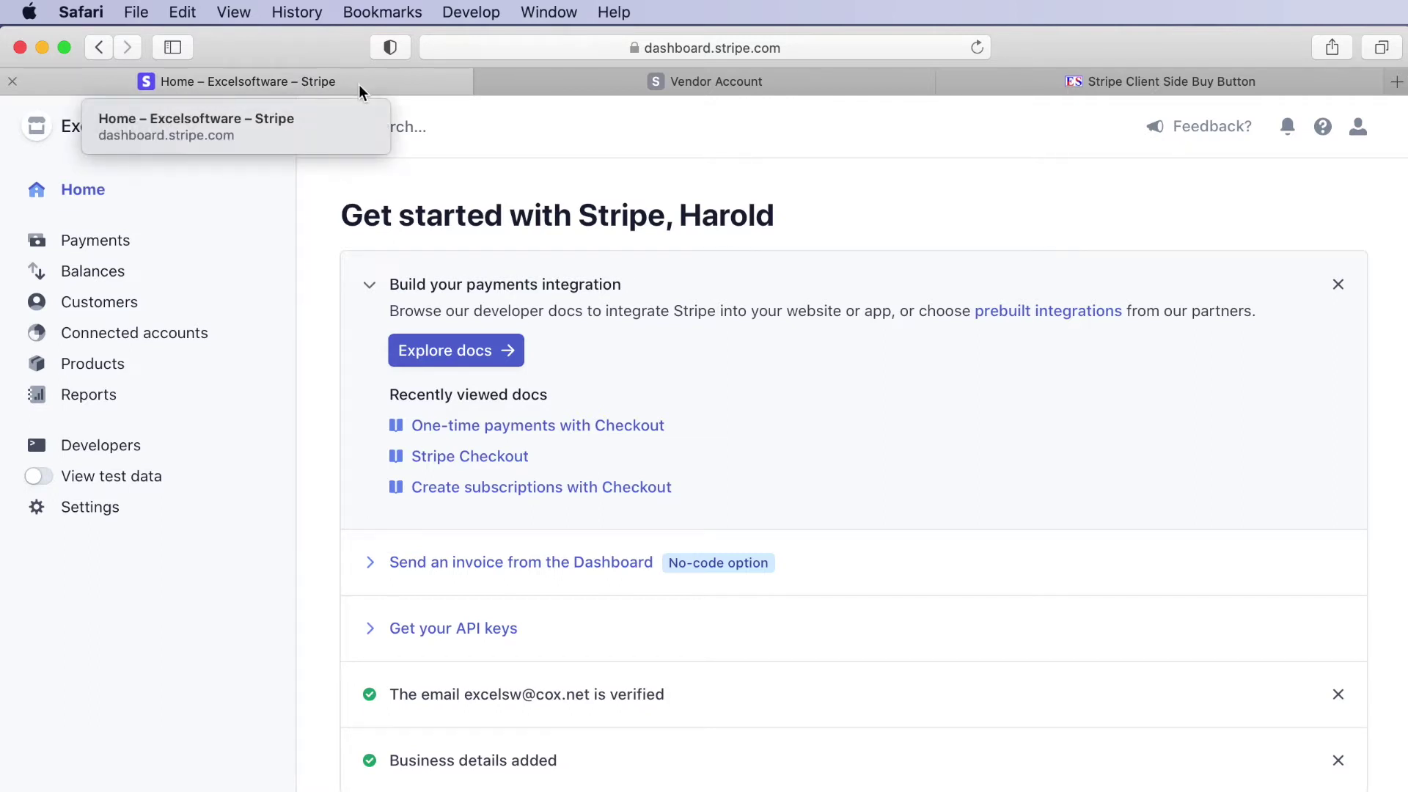
- Glance at the Checkout test page, then return to the Safe Activation Vendor Account home page
{"action": "left_click", "coordinate": [580, 85]}
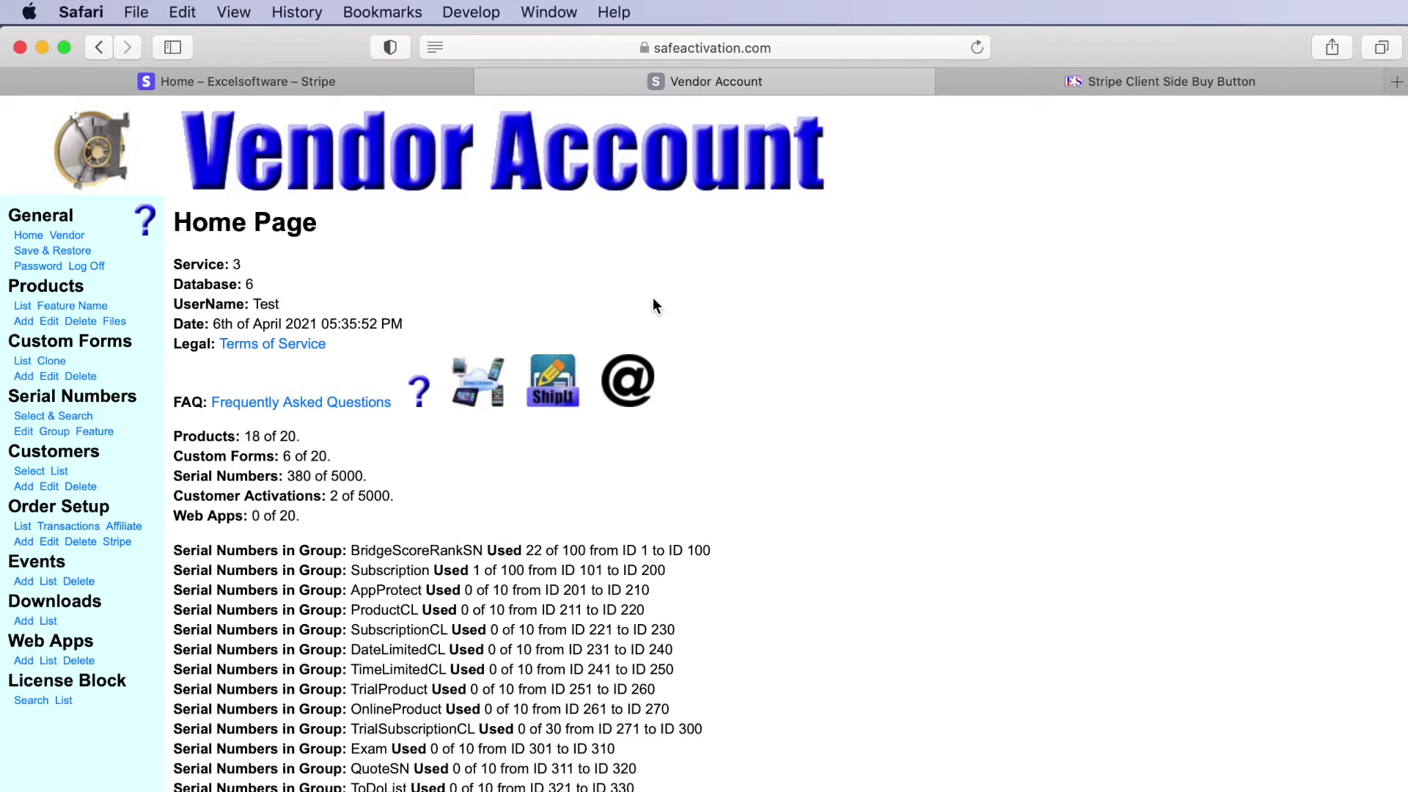
{"action": "left_click", "coordinate": [1015, 88]}
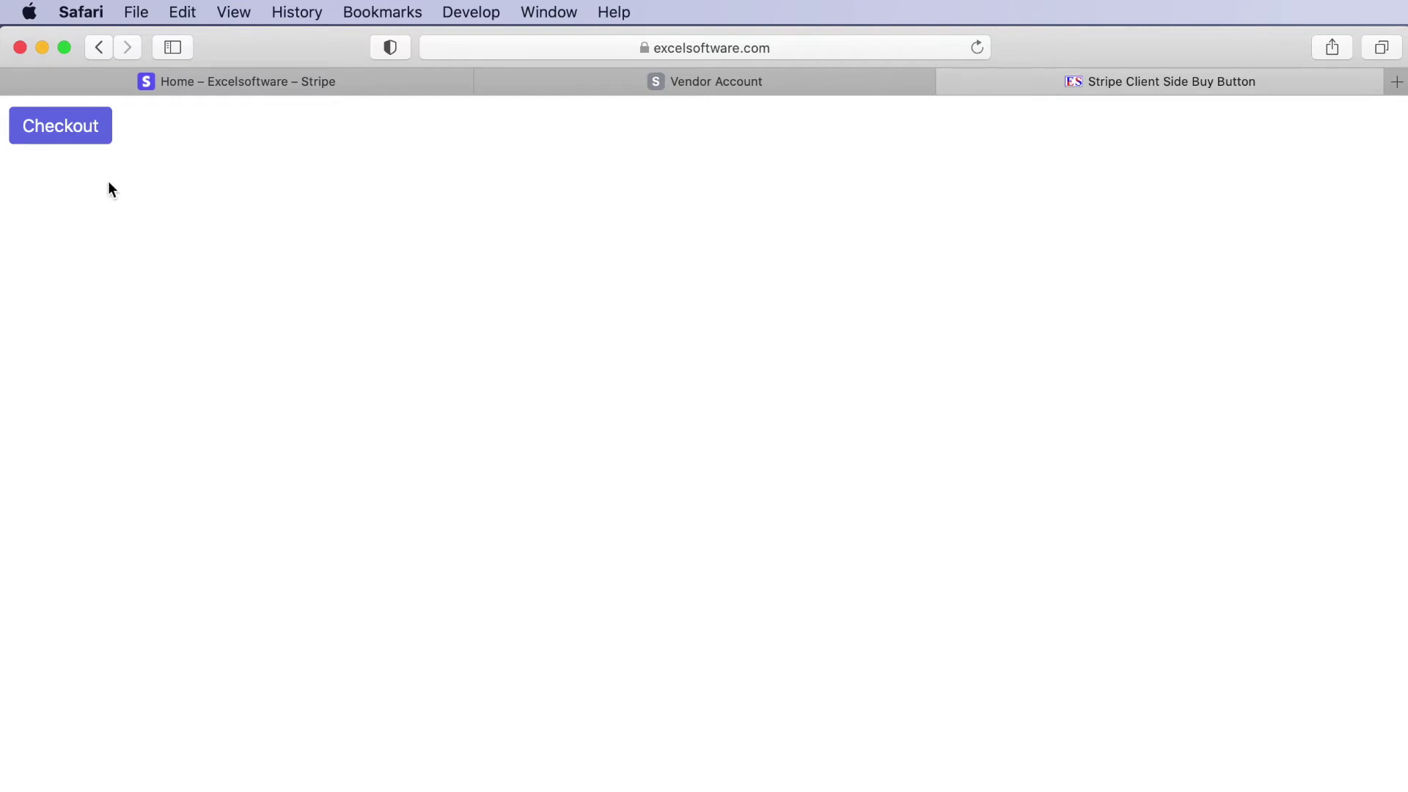
{"action": "left_click", "coordinate": [583, 82]}
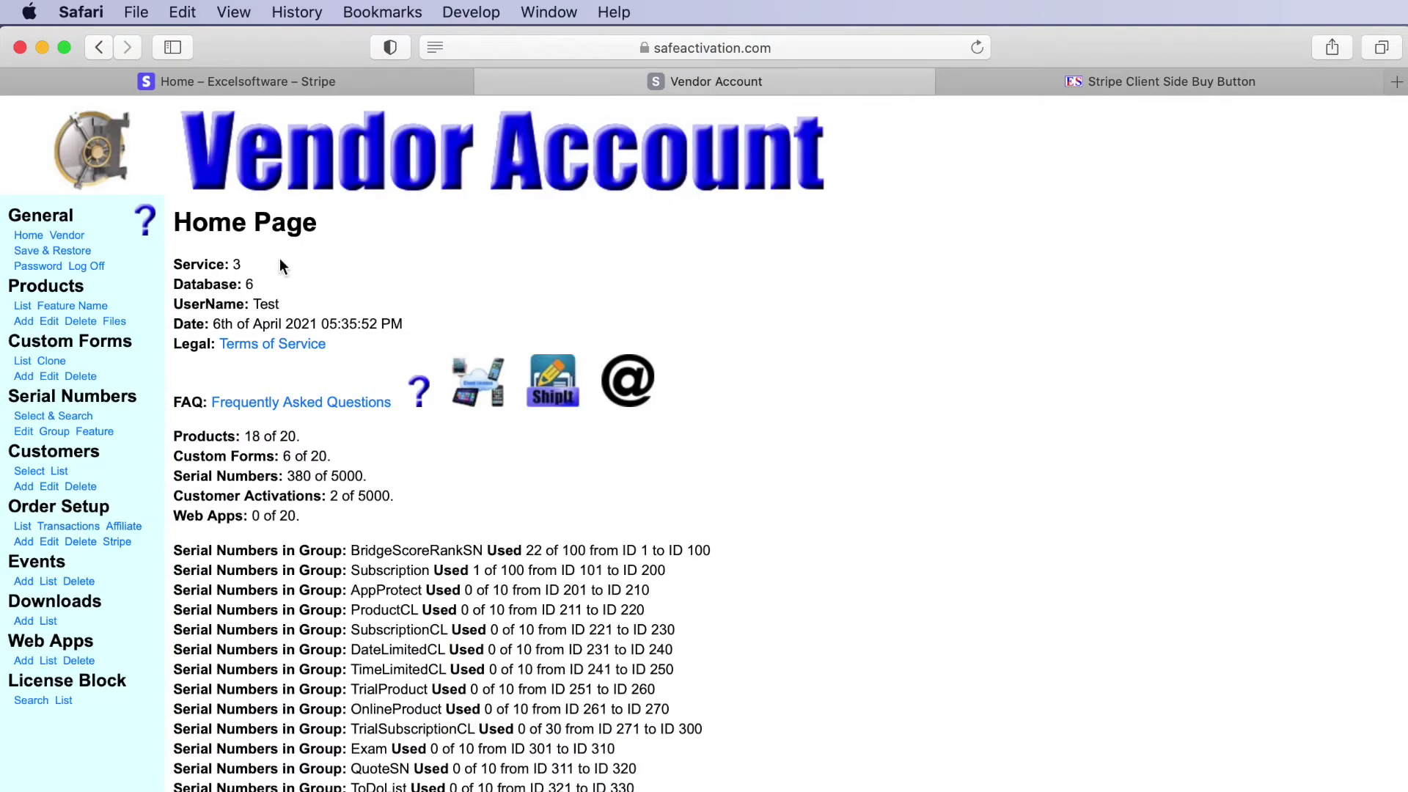
- Search the FAQ help for 'Stripe' and open the 'Stripe Setup Product or Subscription?' topic
{"action": "left_click", "coordinate": [150, 224]}
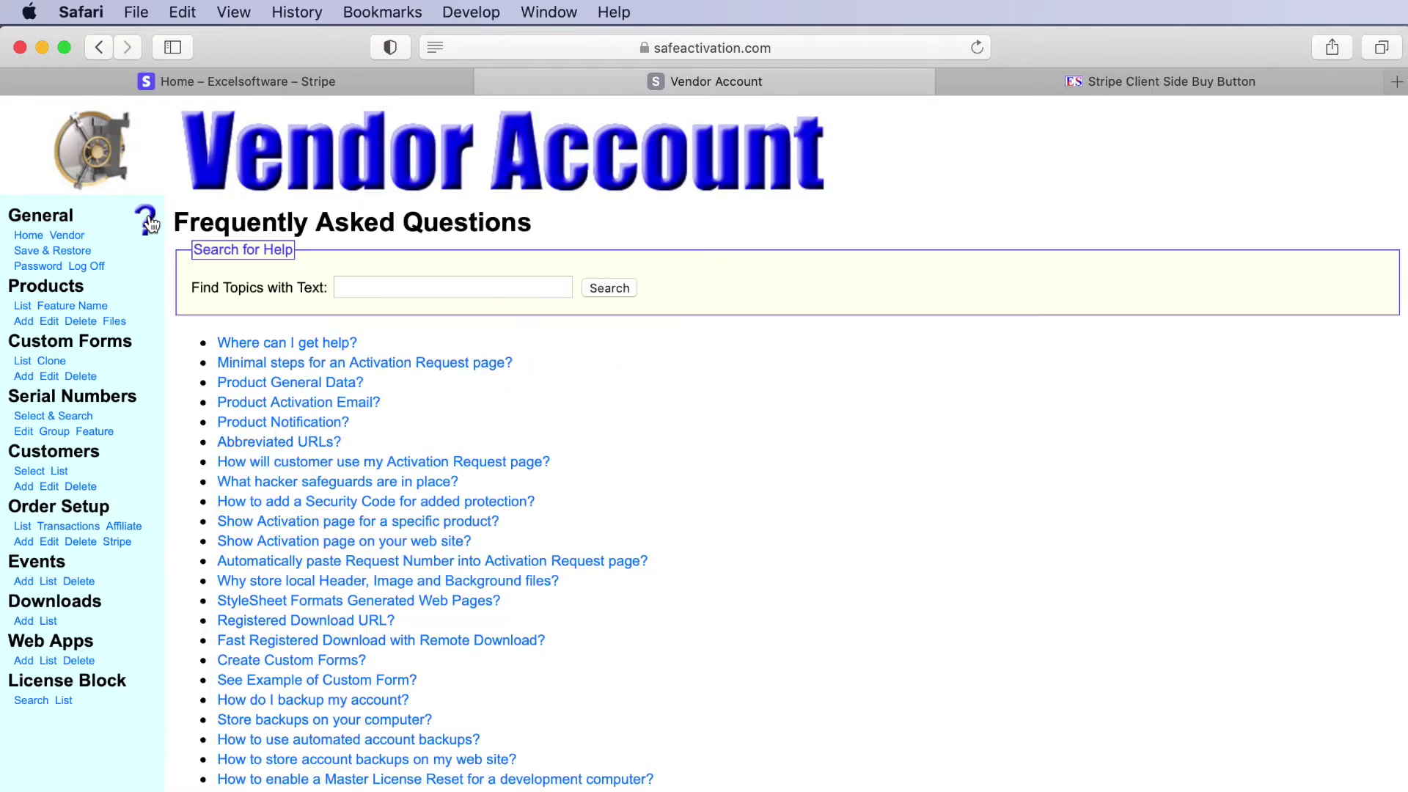
{"action": "left_click", "coordinate": [392, 289]}
{"action": "type", "text": "Stripe"}
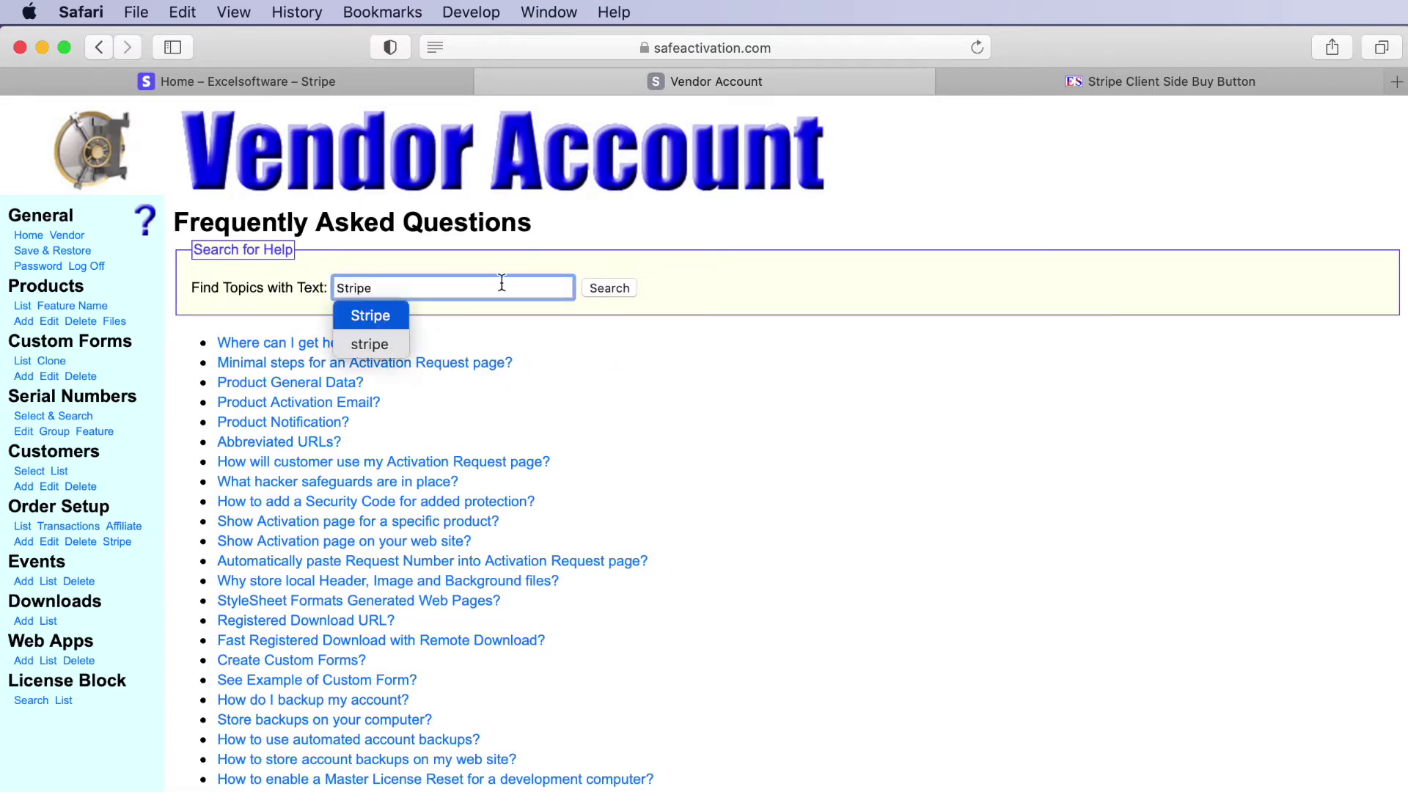
{"action": "left_click", "coordinate": [628, 290]}
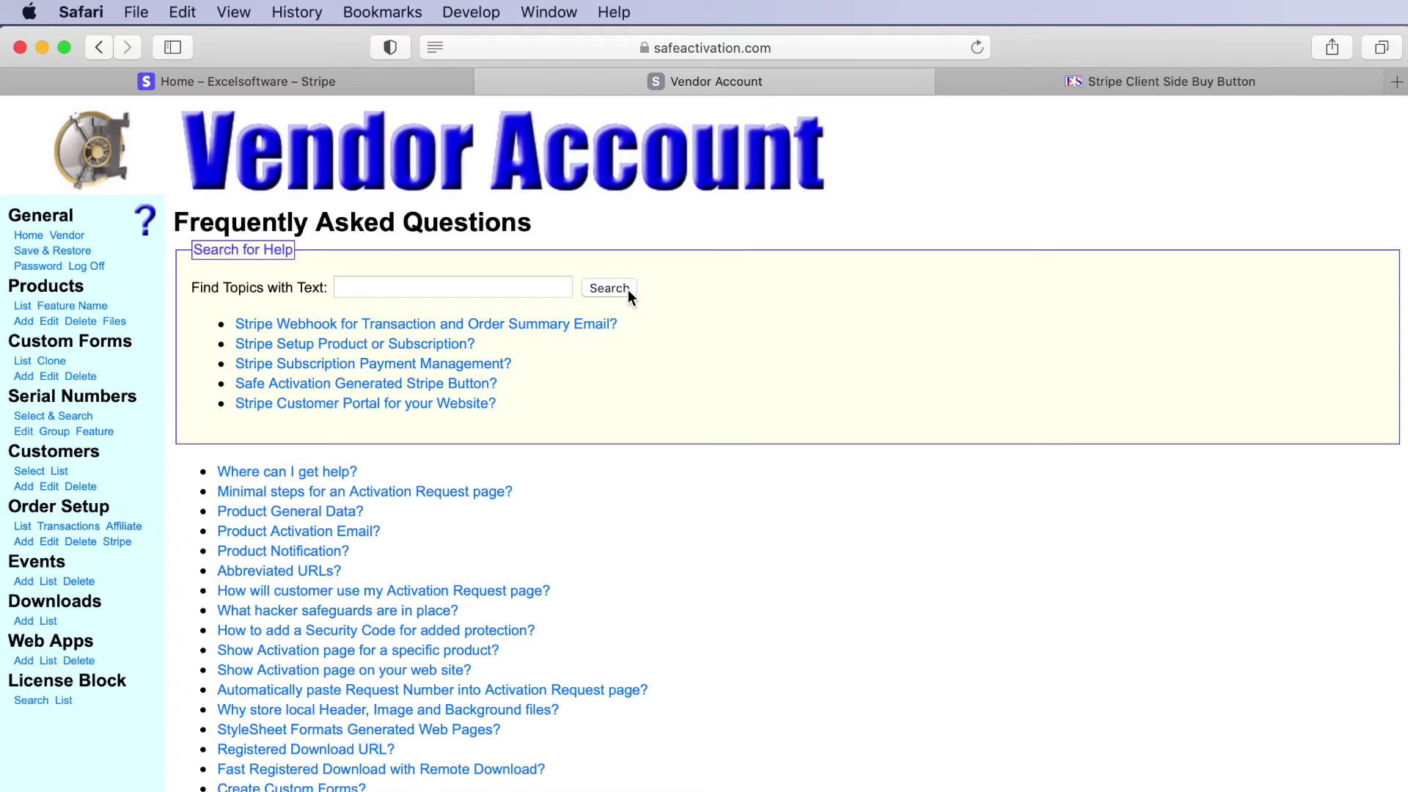
{"action": "left_click", "coordinate": [266, 356]}
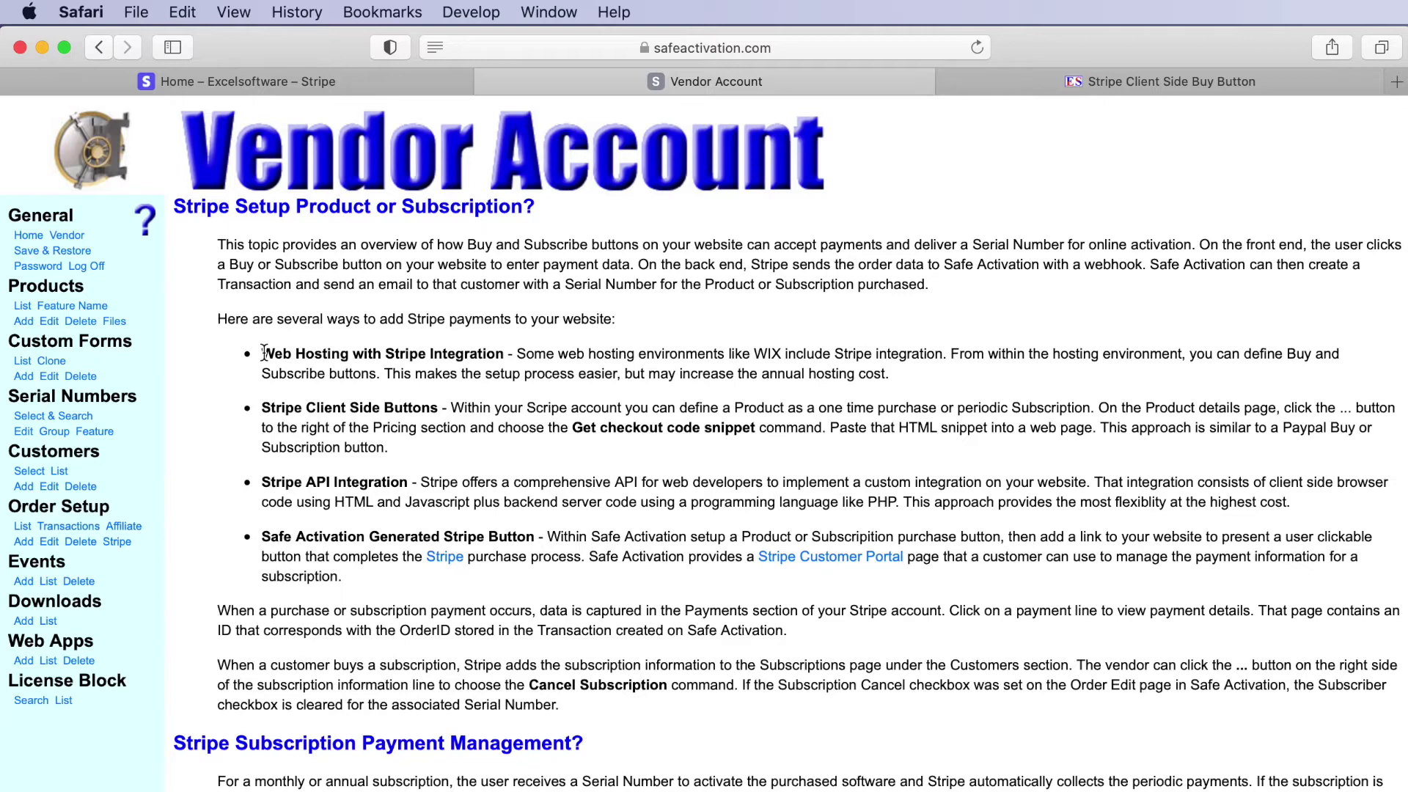
{"action": "left_click_drag", "start_coordinate": [264, 354], "coordinate": [503, 355]}
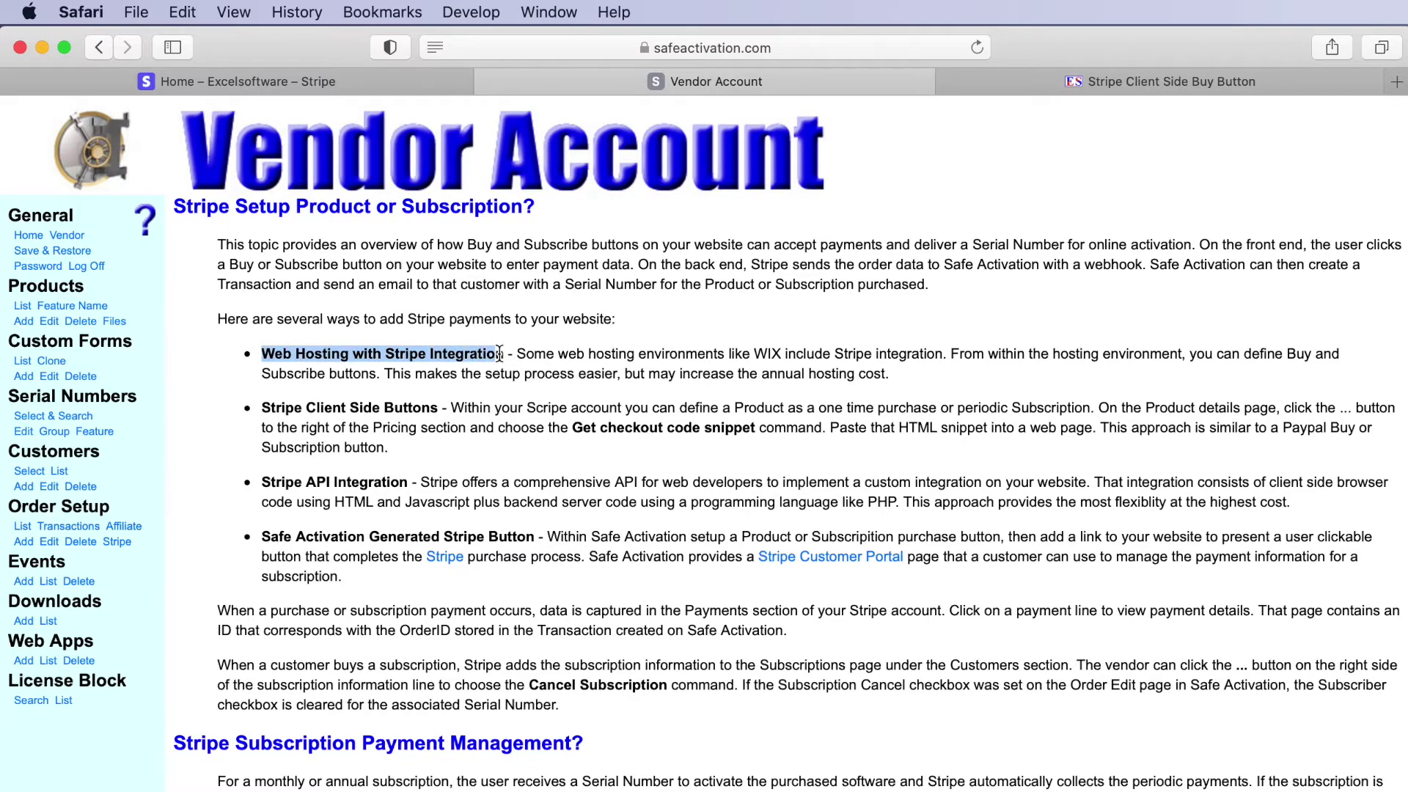
{"action": "scroll", "coordinate": [503, 359], "scroll_direction": "up", "scroll_amount": 1}
{"action": "left_click", "coordinate": [528, 382]}
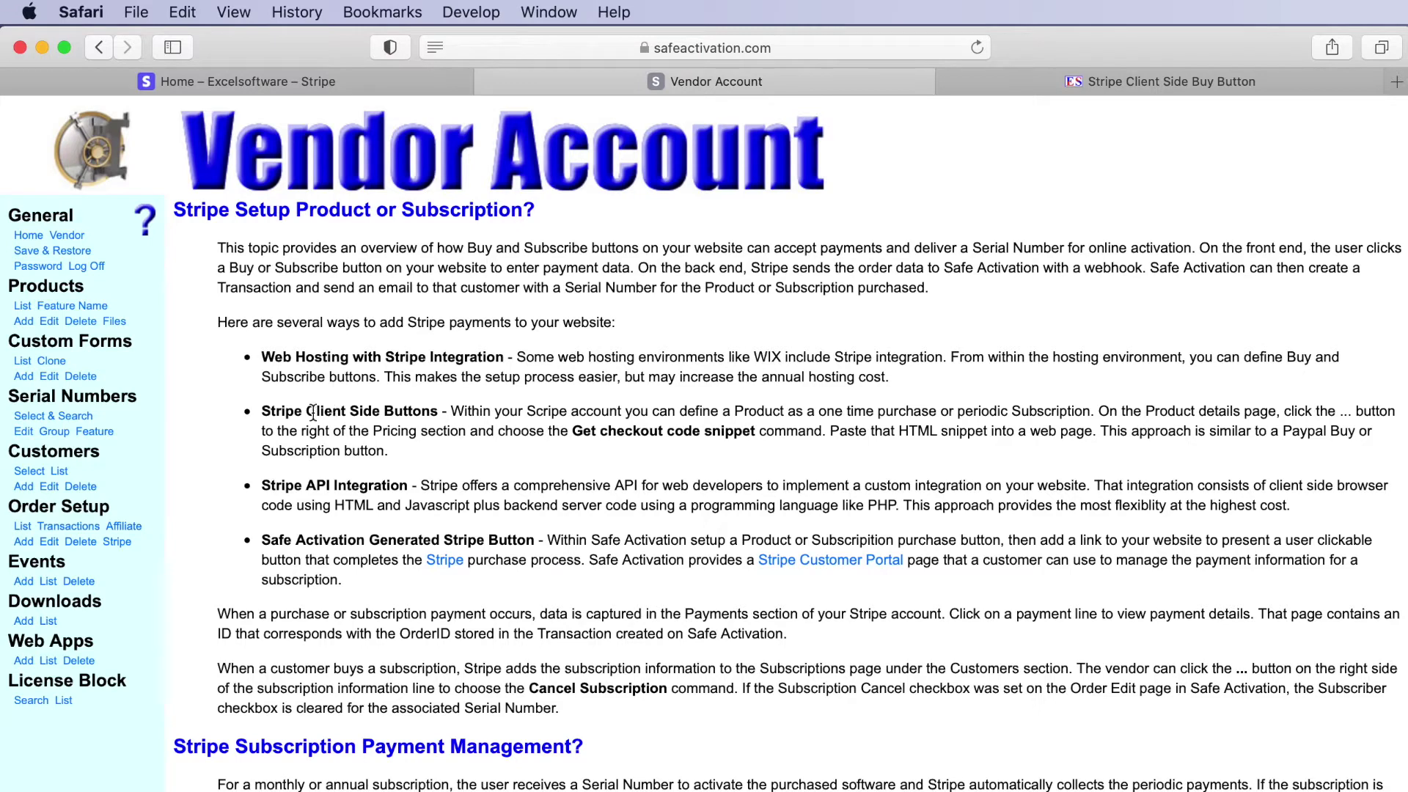
{"action": "left_click_drag", "start_coordinate": [265, 487], "coordinate": [408, 487]}
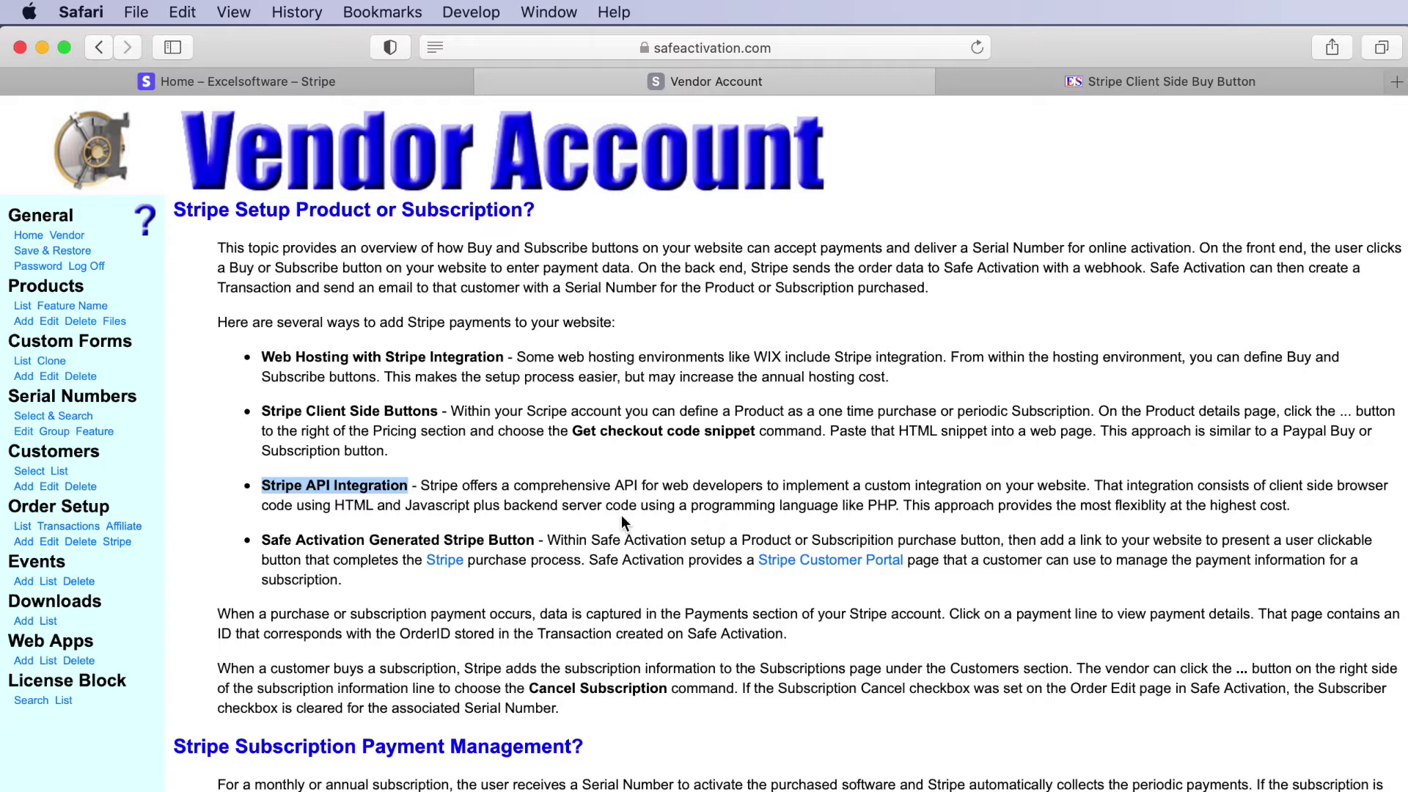
- Highlight the Generated Stripe Button and Client Side Buttons headings, then return to Stripe home
{"action": "left_click", "coordinate": [262, 539]}
{"action": "left_click_drag", "start_coordinate": [262, 540], "coordinate": [391, 540]}
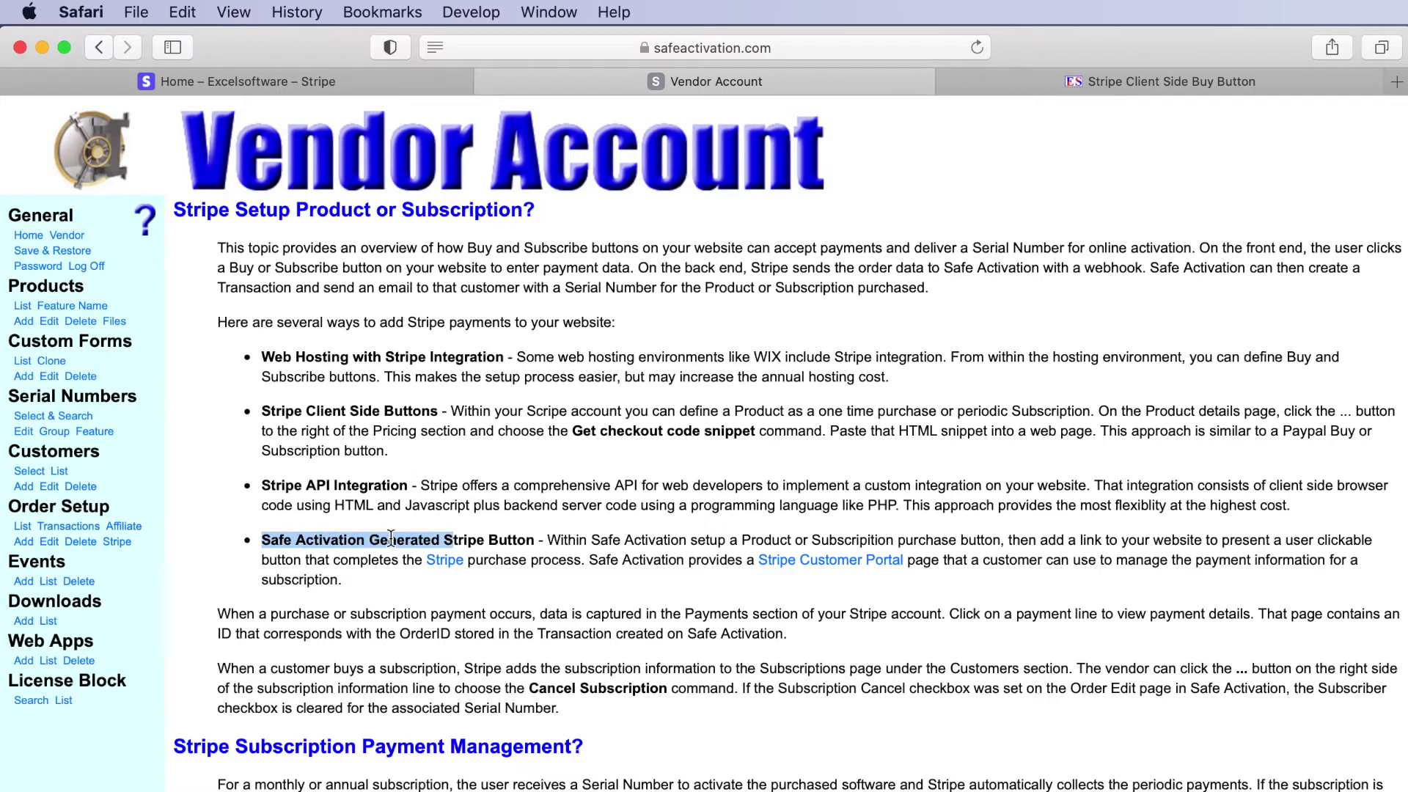
{"action": "left_click", "coordinate": [390, 539]}
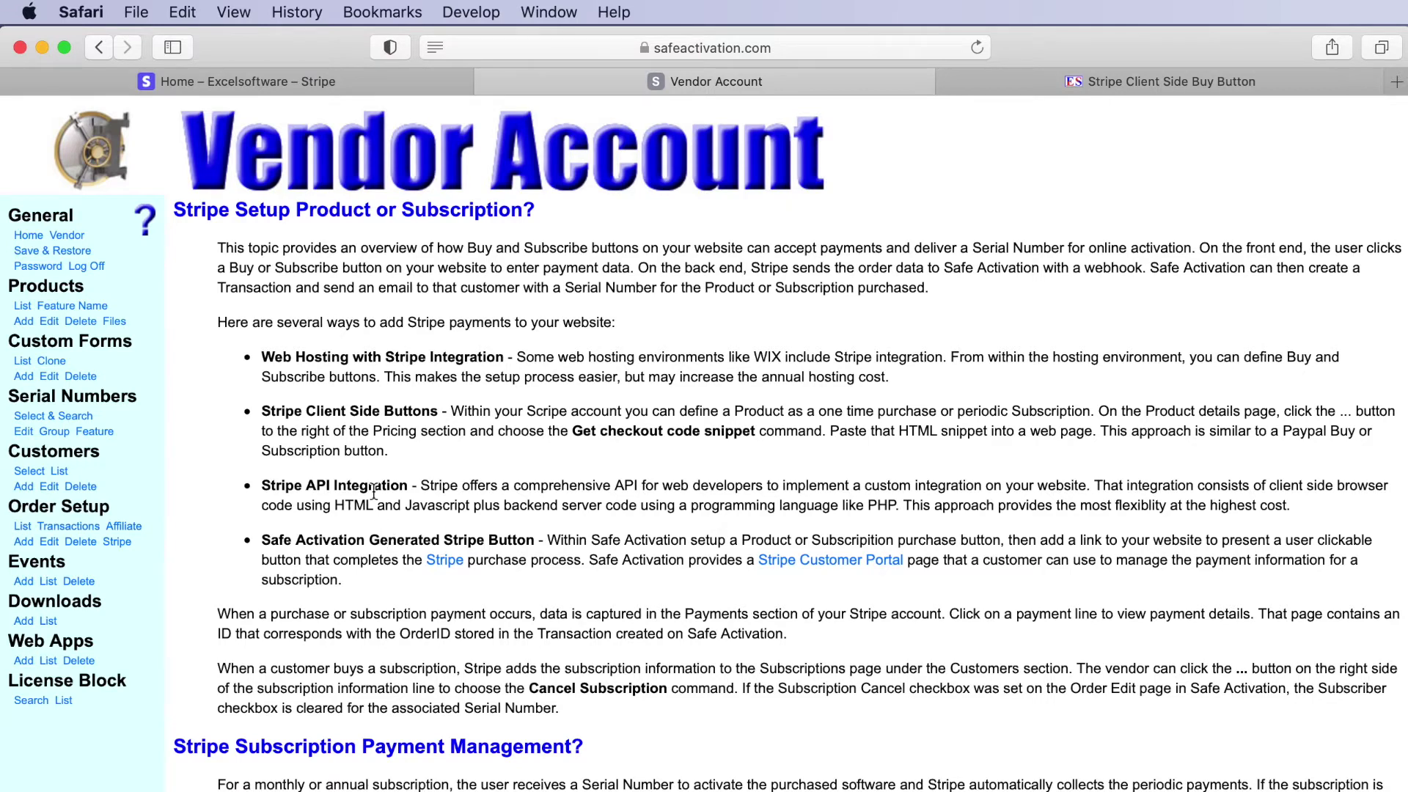
{"action": "left_click_drag", "start_coordinate": [261, 410], "coordinate": [437, 411]}
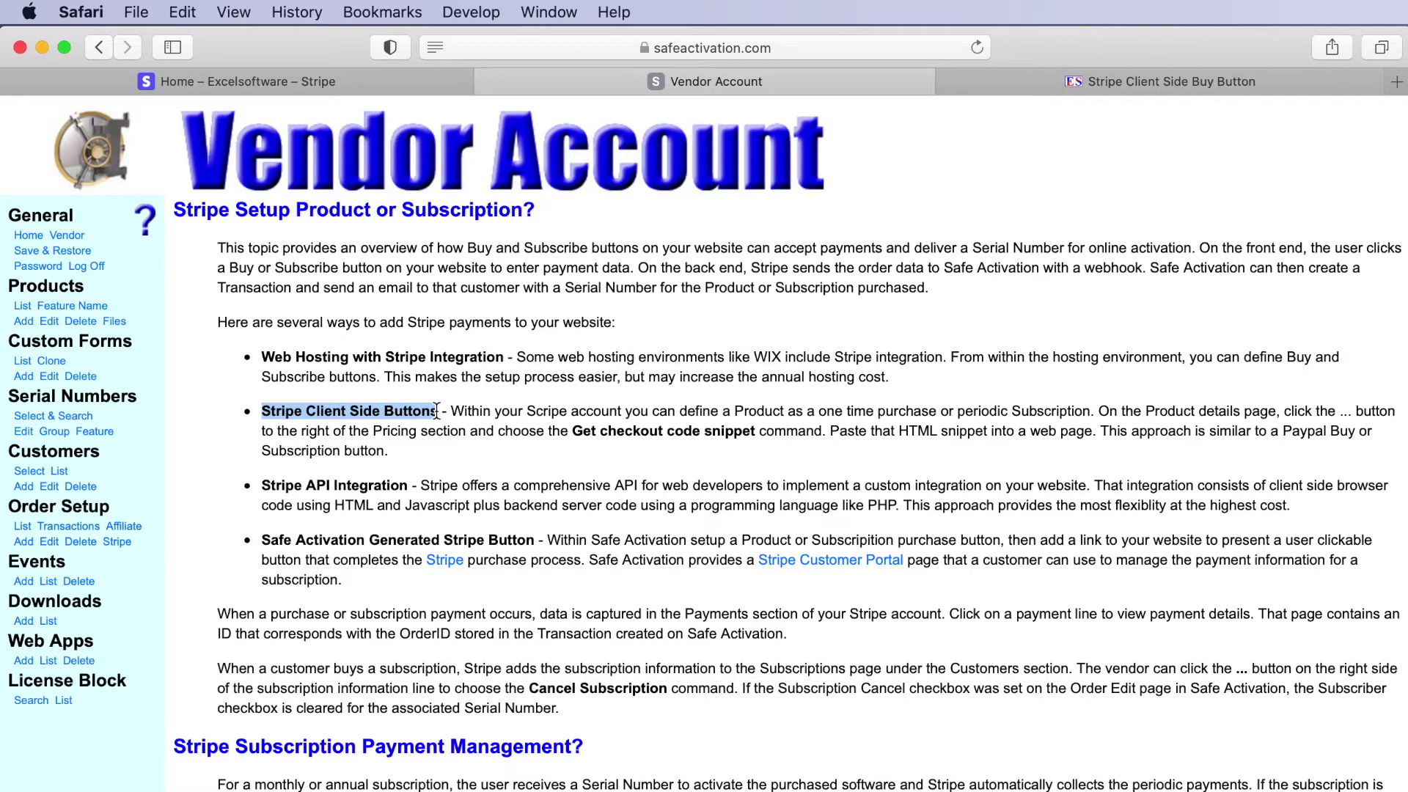
{"action": "scroll", "coordinate": [437, 411], "scroll_direction": "down", "scroll_amount": 1}
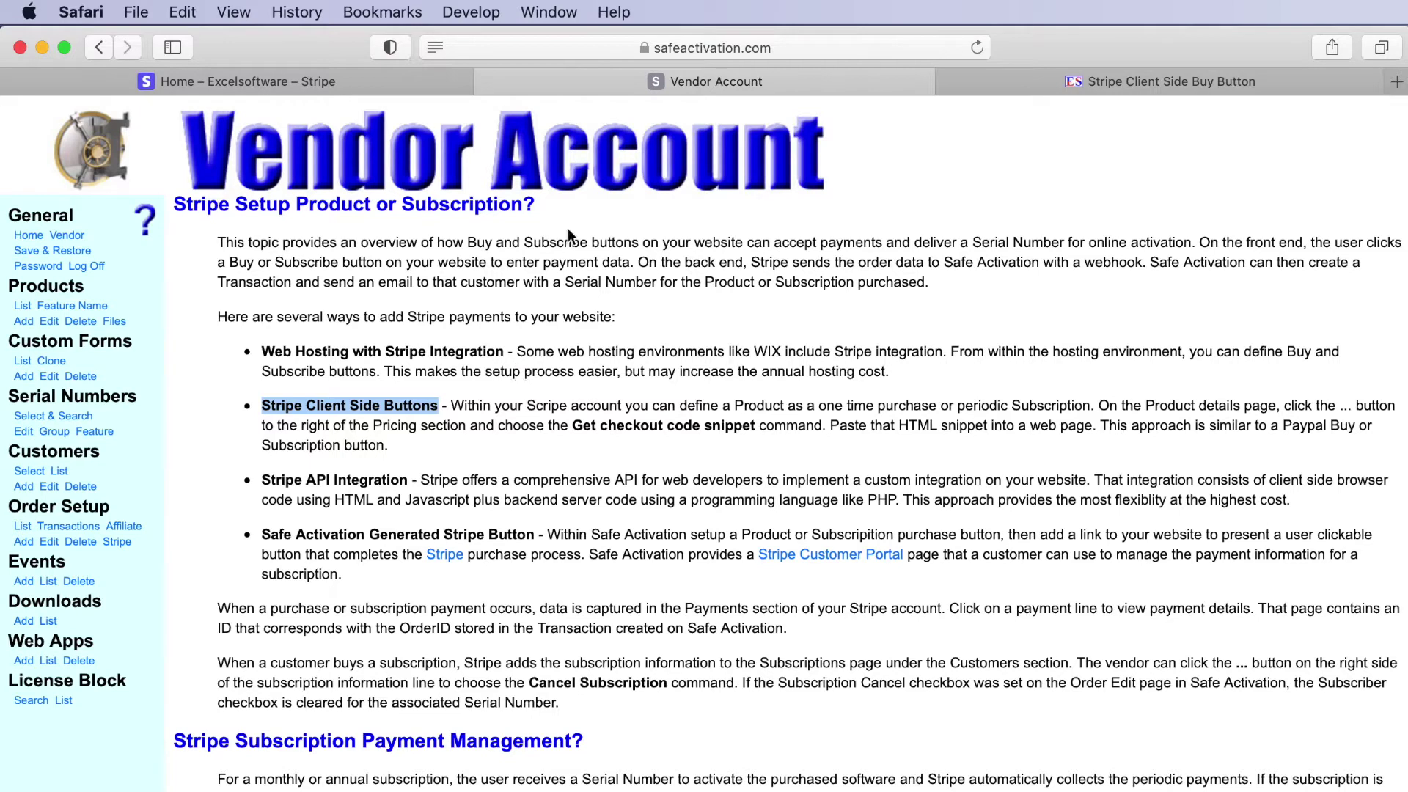
{"action": "left_click", "coordinate": [323, 84]}
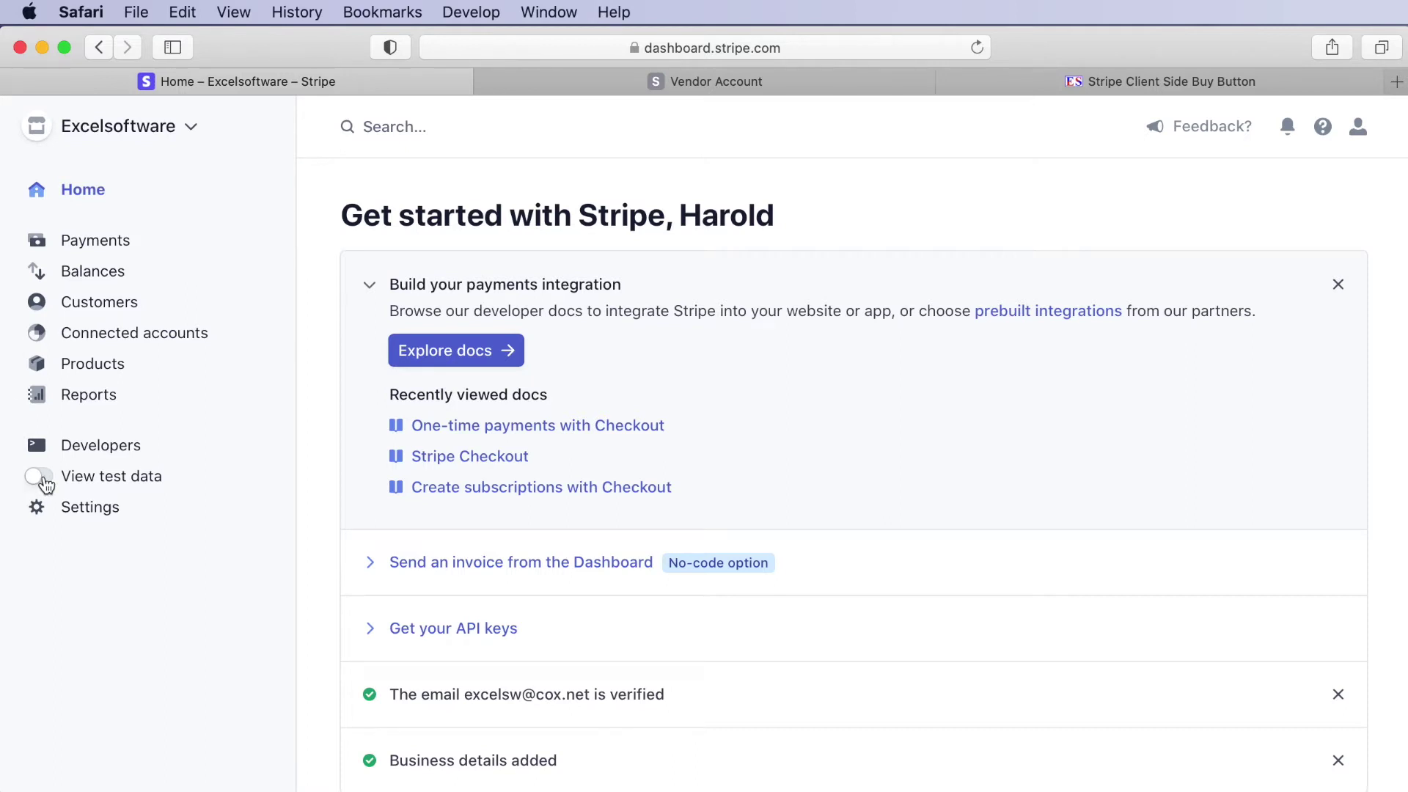
- Turn on View test data and open the Developers page showing API version 2020-08-27
{"action": "left_click", "coordinate": [38, 476]}
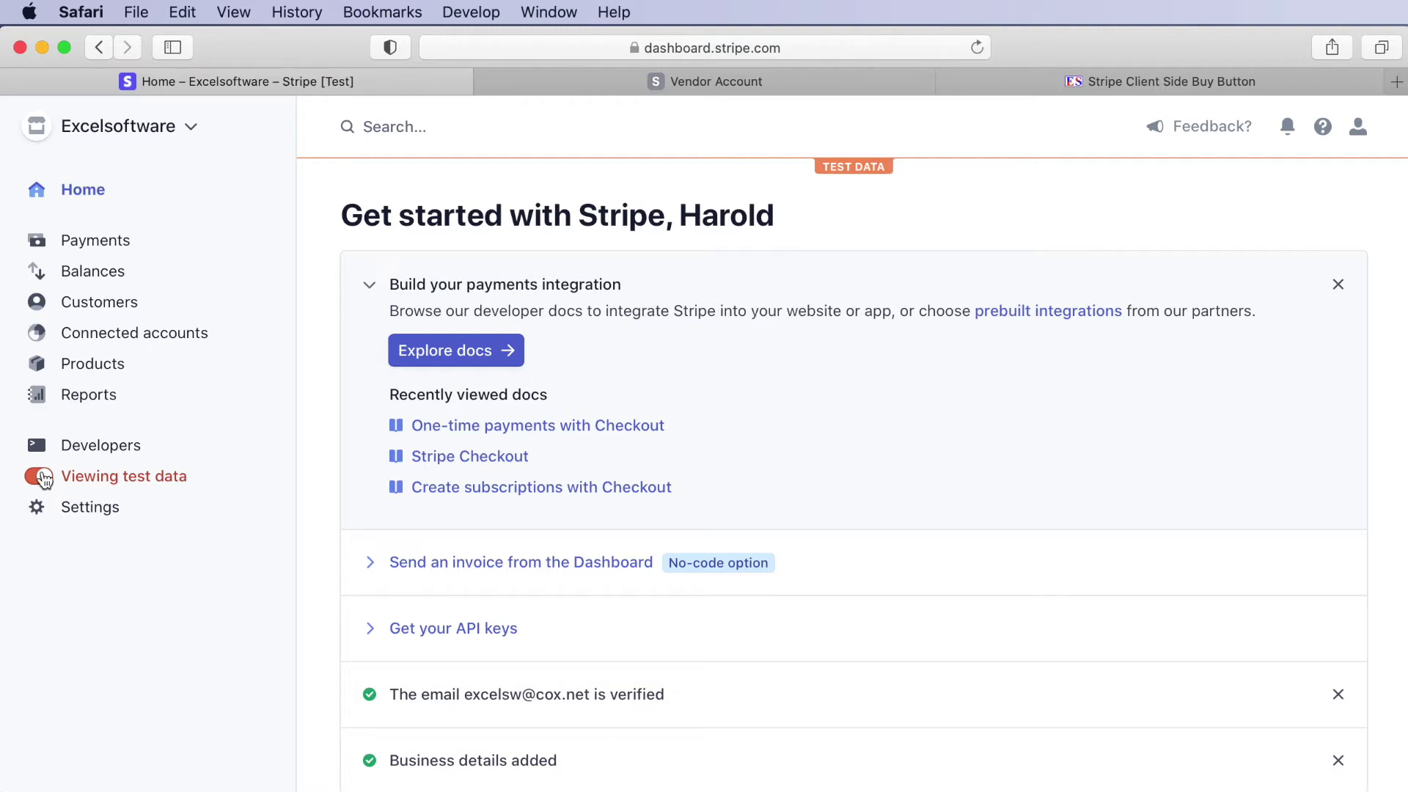
{"action": "left_click", "coordinate": [35, 446]}
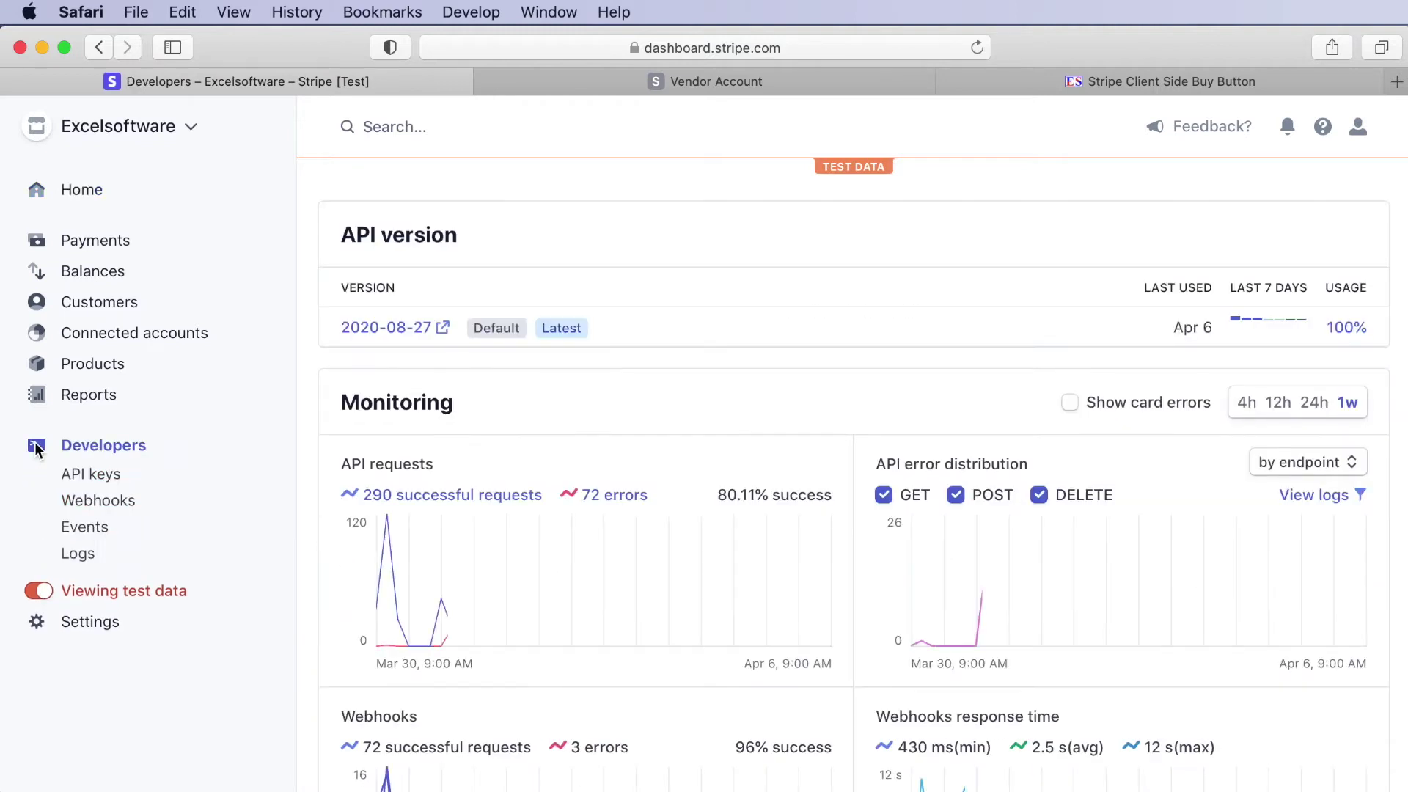
- Review the test publishable and secret API keys, then go to the Products list
{"action": "left_click", "coordinate": [73, 475]}
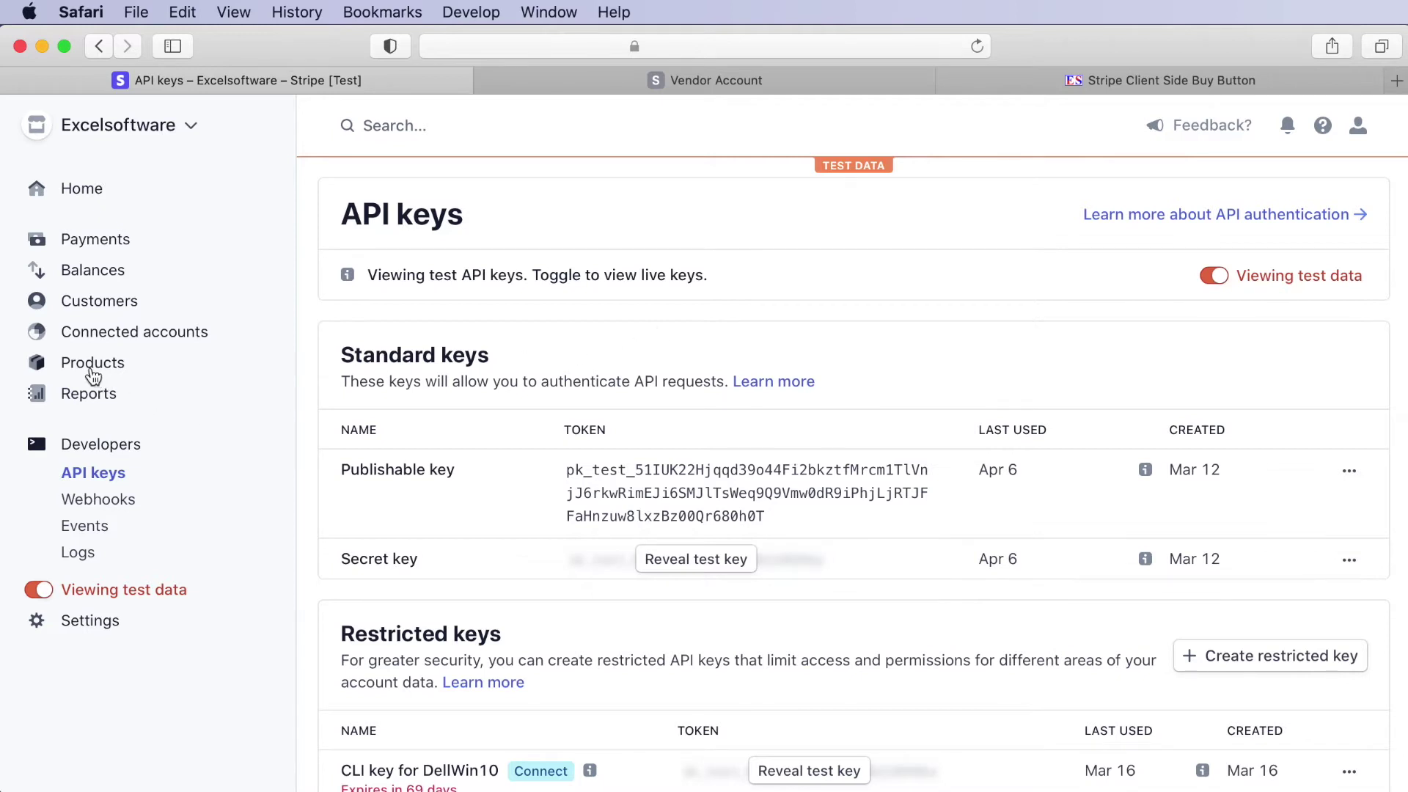
{"action": "left_click", "coordinate": [93, 365]}
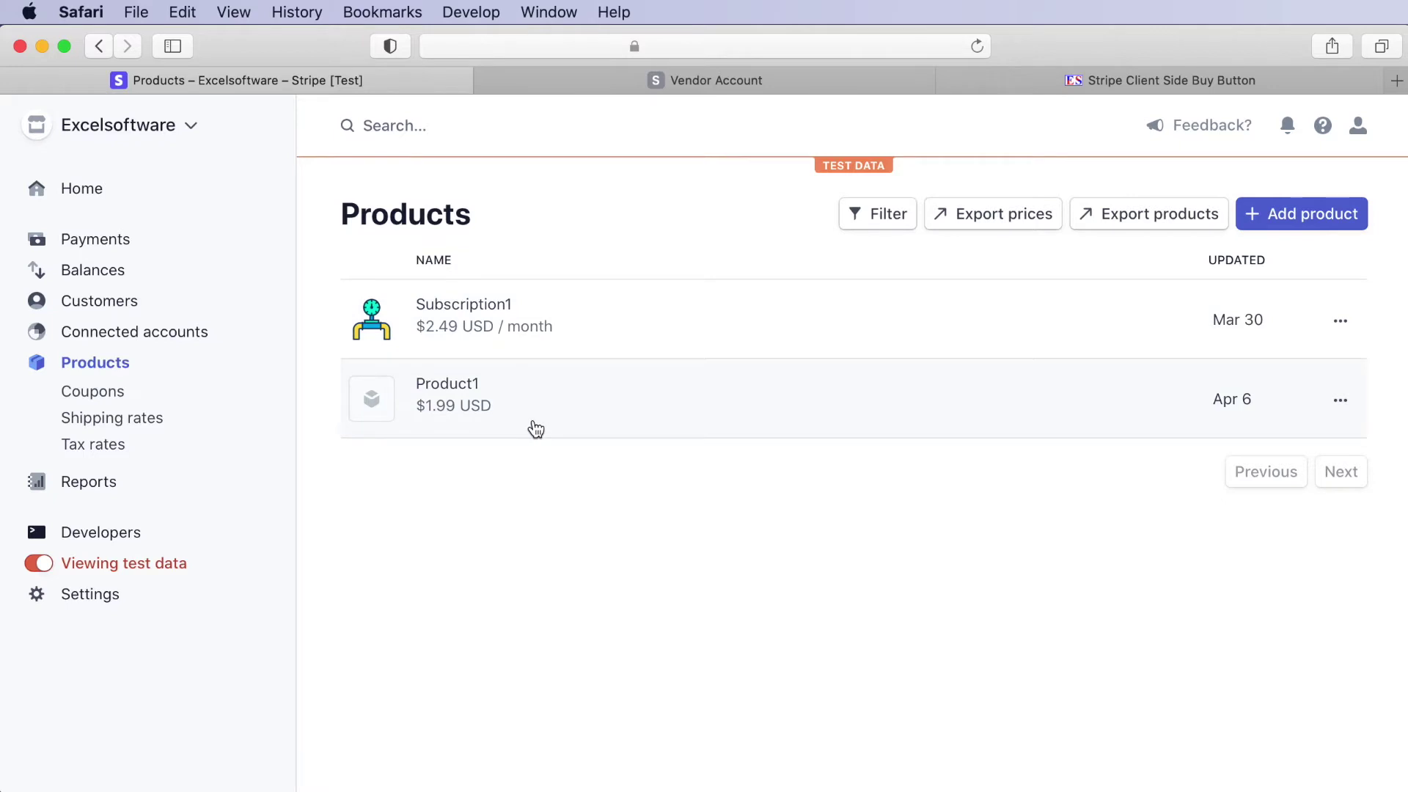
{"action": "left_click", "coordinate": [1332, 225]}
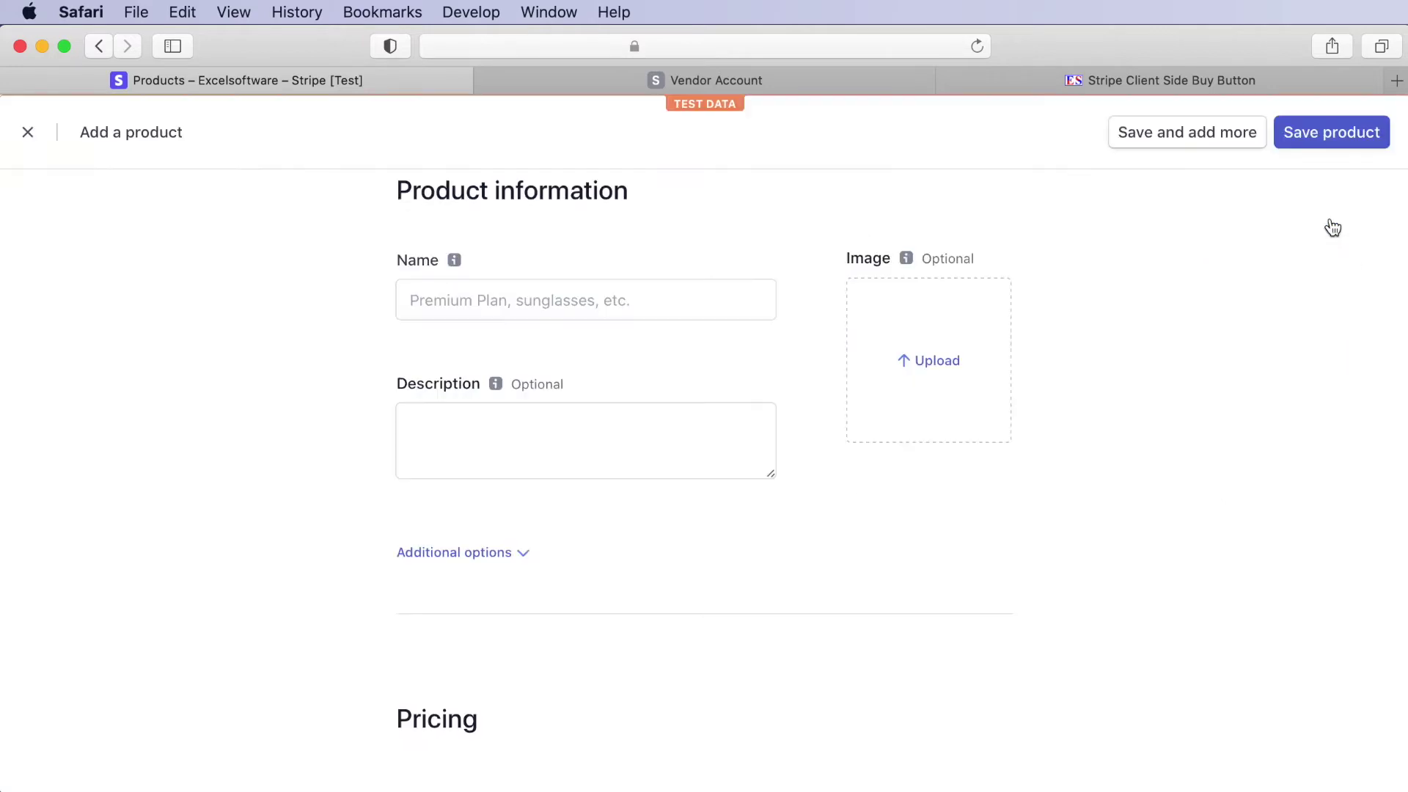
{"action": "left_click", "coordinate": [435, 298]}
{"action": "type", "text": "MyProduct"}
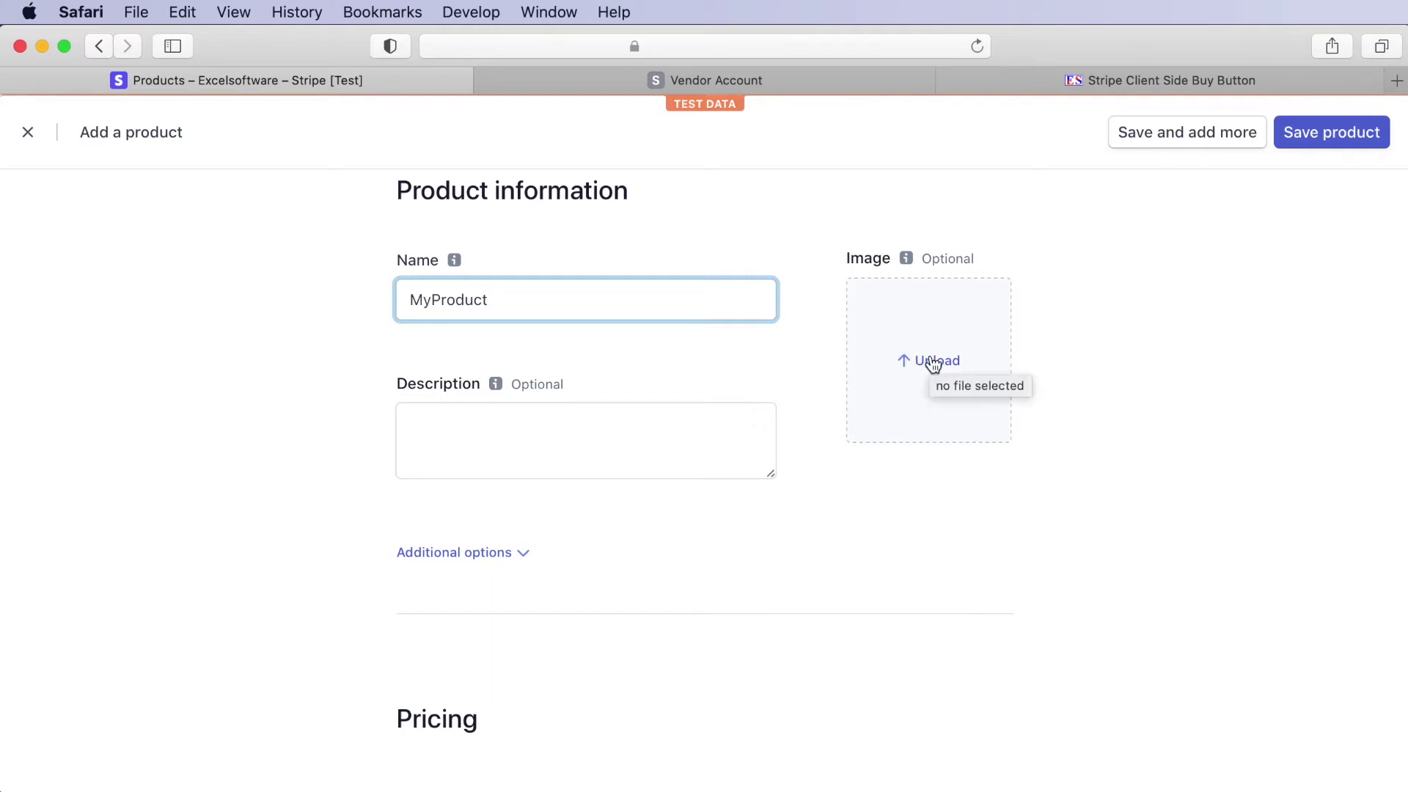
{"action": "scroll", "coordinate": [637, 529], "scroll_direction": "down", "scroll_amount": 5}
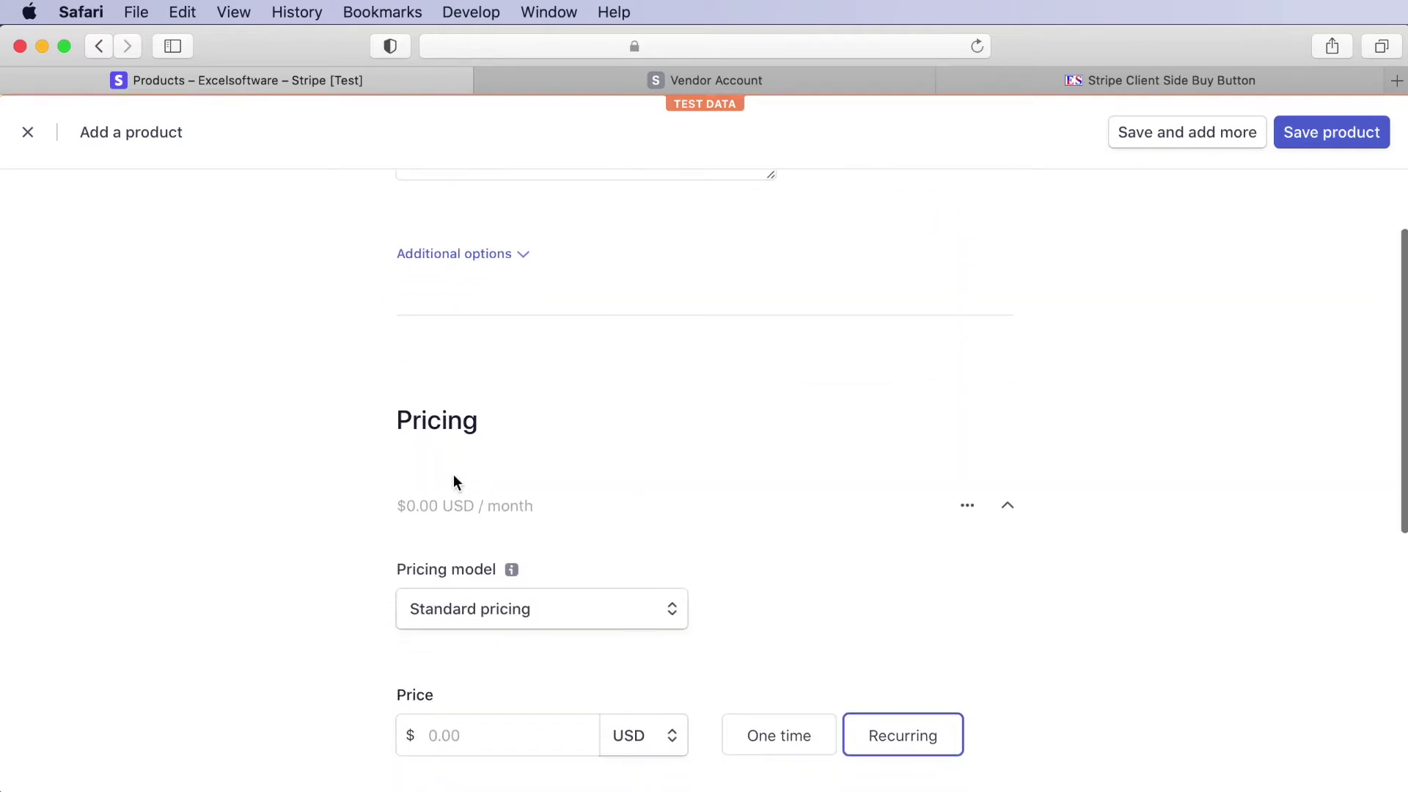
{"action": "scroll", "coordinate": [491, 585], "scroll_direction": "down", "scroll_amount": 3}
{"action": "scroll", "coordinate": [491, 579], "scroll_direction": "down", "scroll_amount": 1}
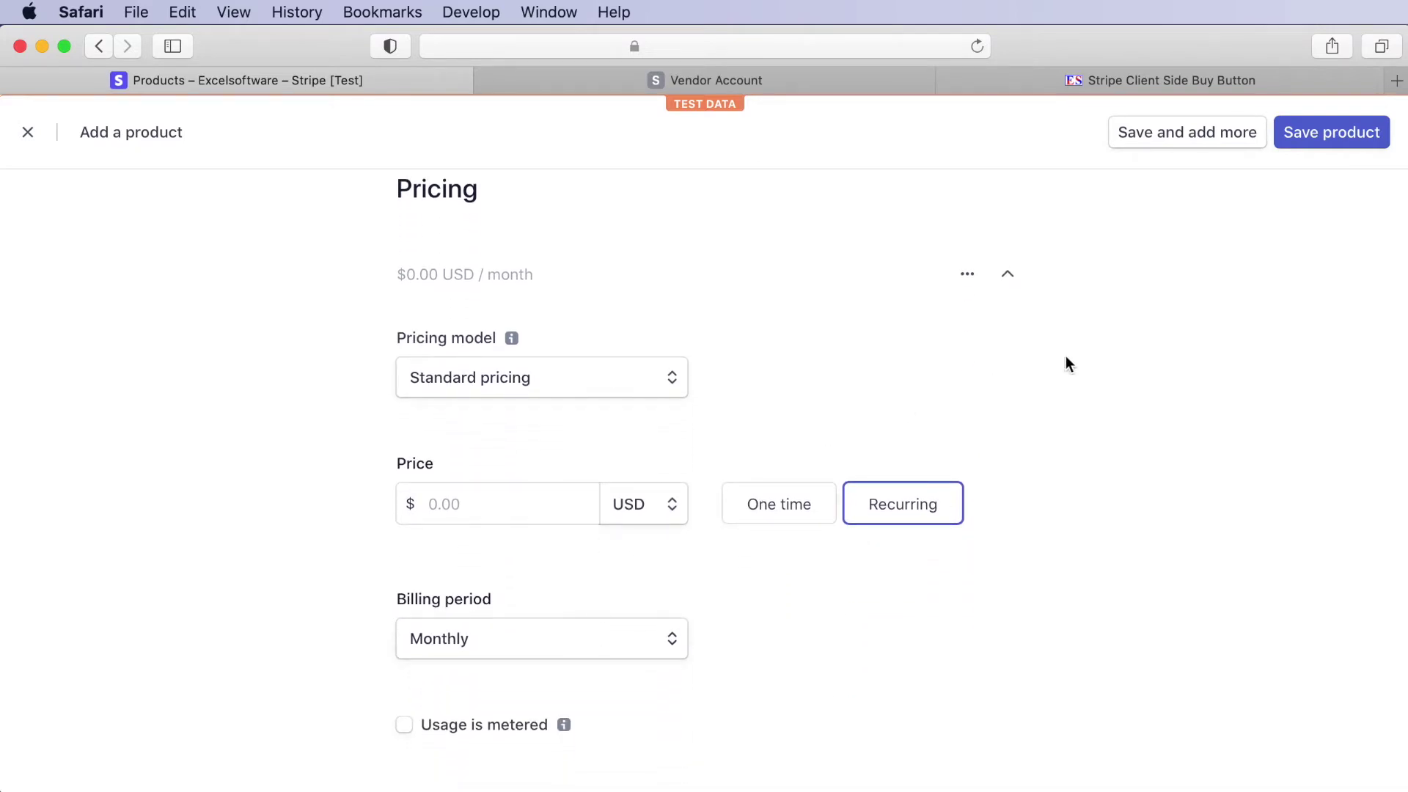
{"action": "left_click", "coordinate": [28, 134]}
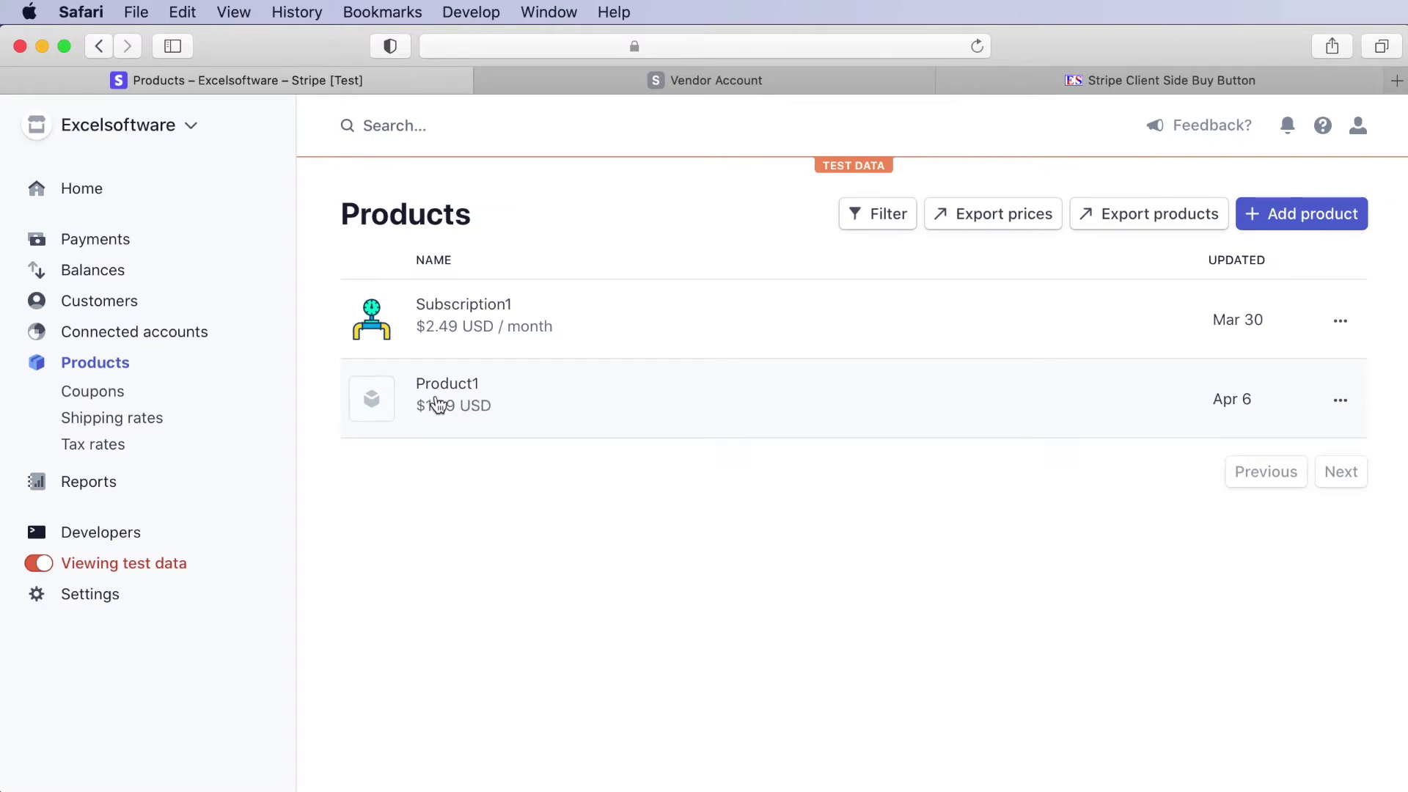
- Open Product1, generate a Checkout snippet for its $1.99 price, then close it with Done
{"action": "left_click", "coordinate": [482, 398]}
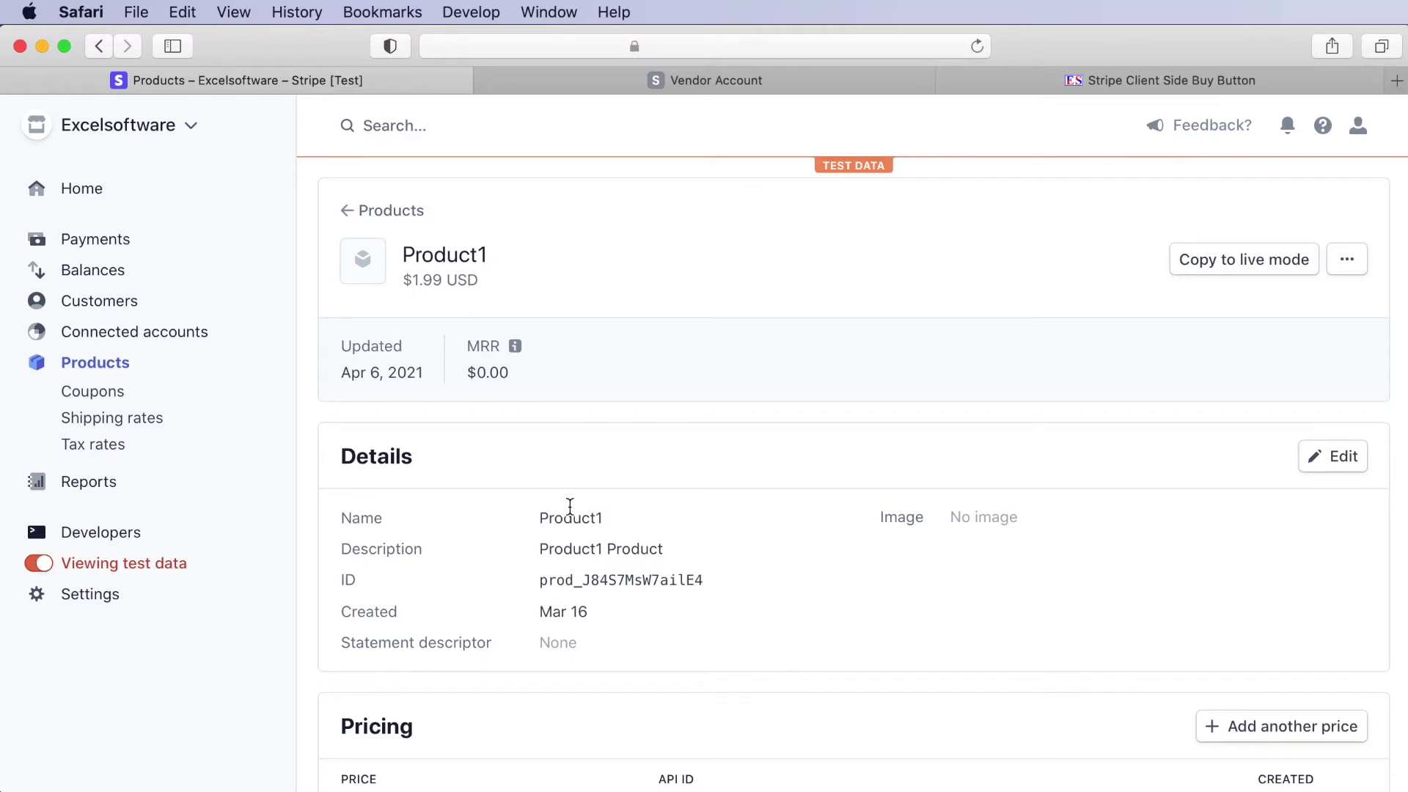
{"action": "scroll", "coordinate": [569, 506], "scroll_direction": "down", "scroll_amount": 4}
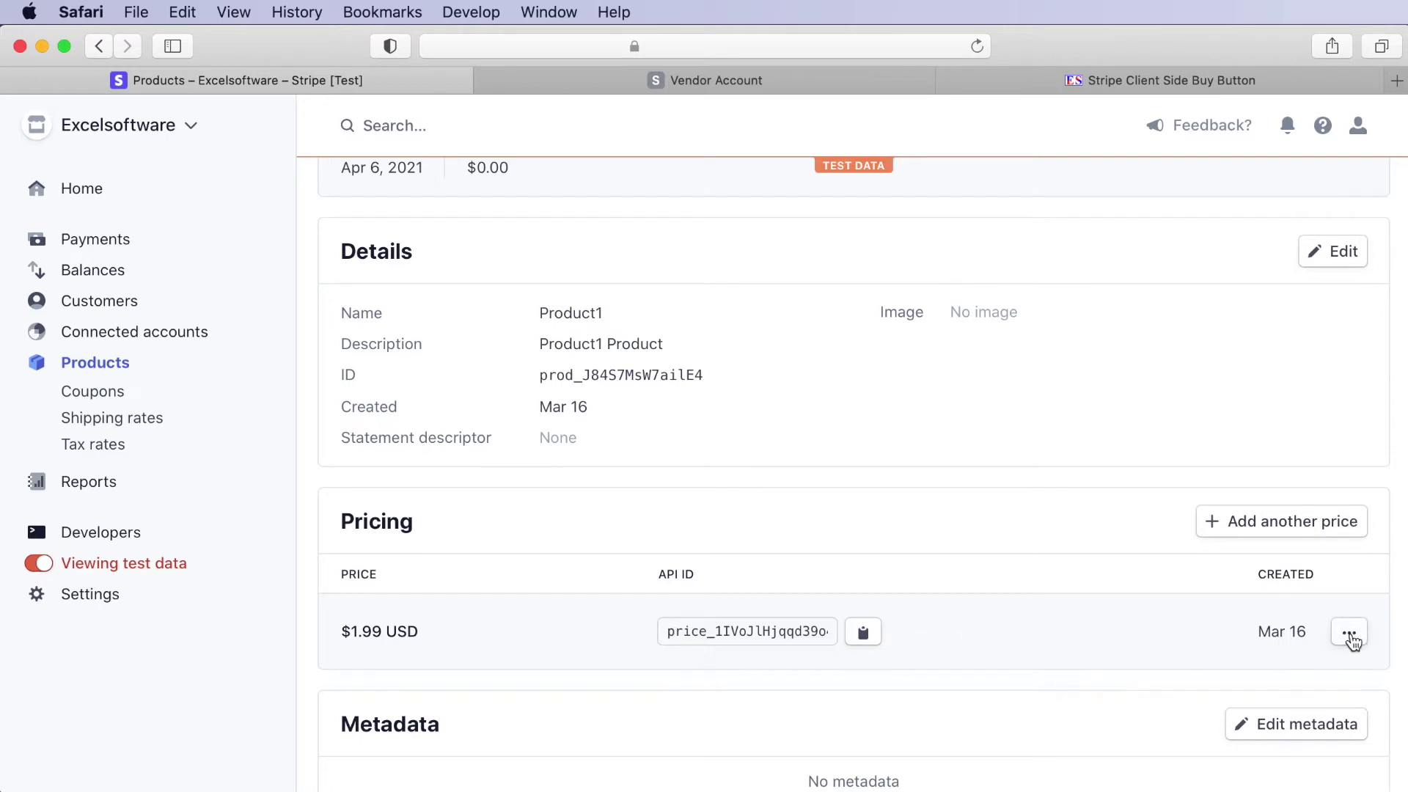
{"action": "left_click", "coordinate": [1352, 637]}
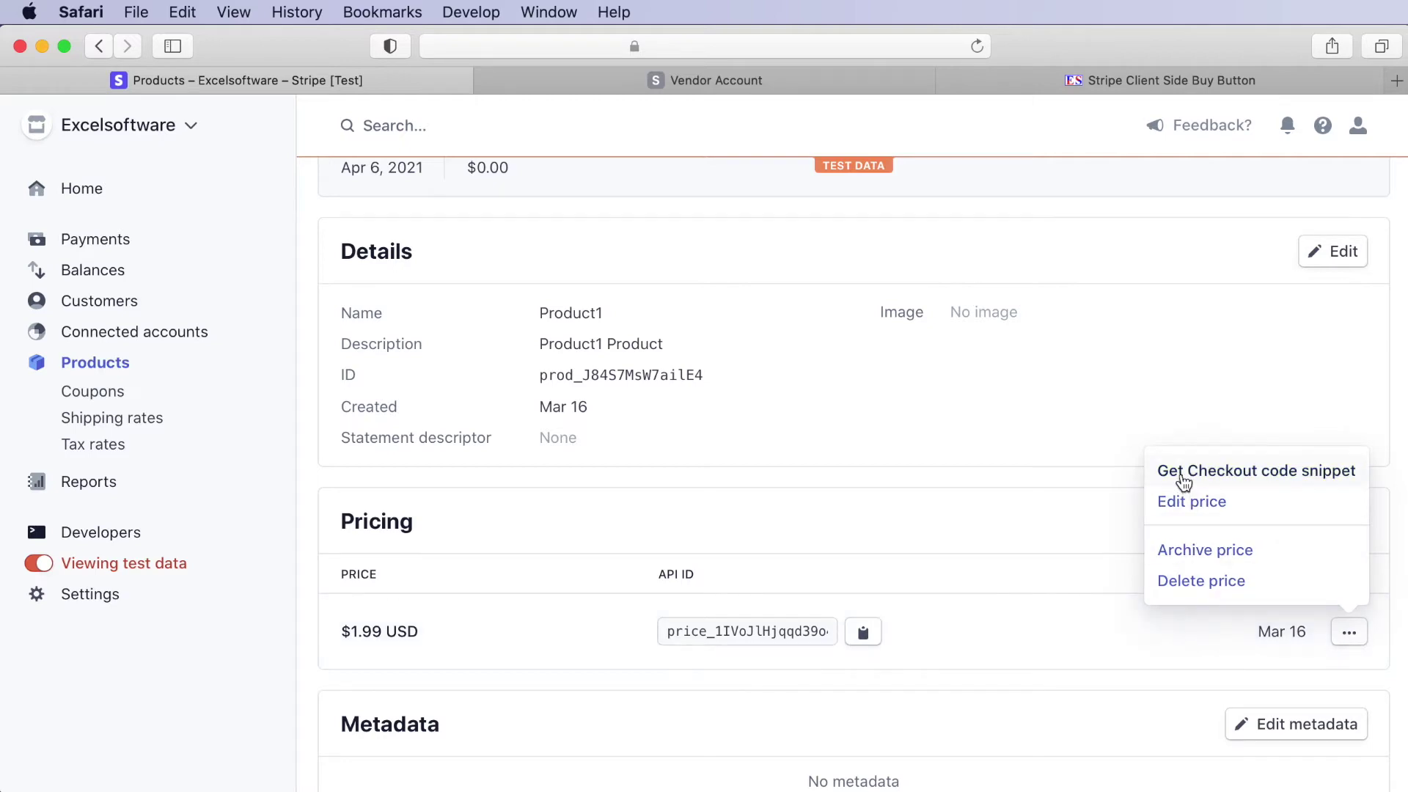
{"action": "left_click", "coordinate": [1184, 479]}
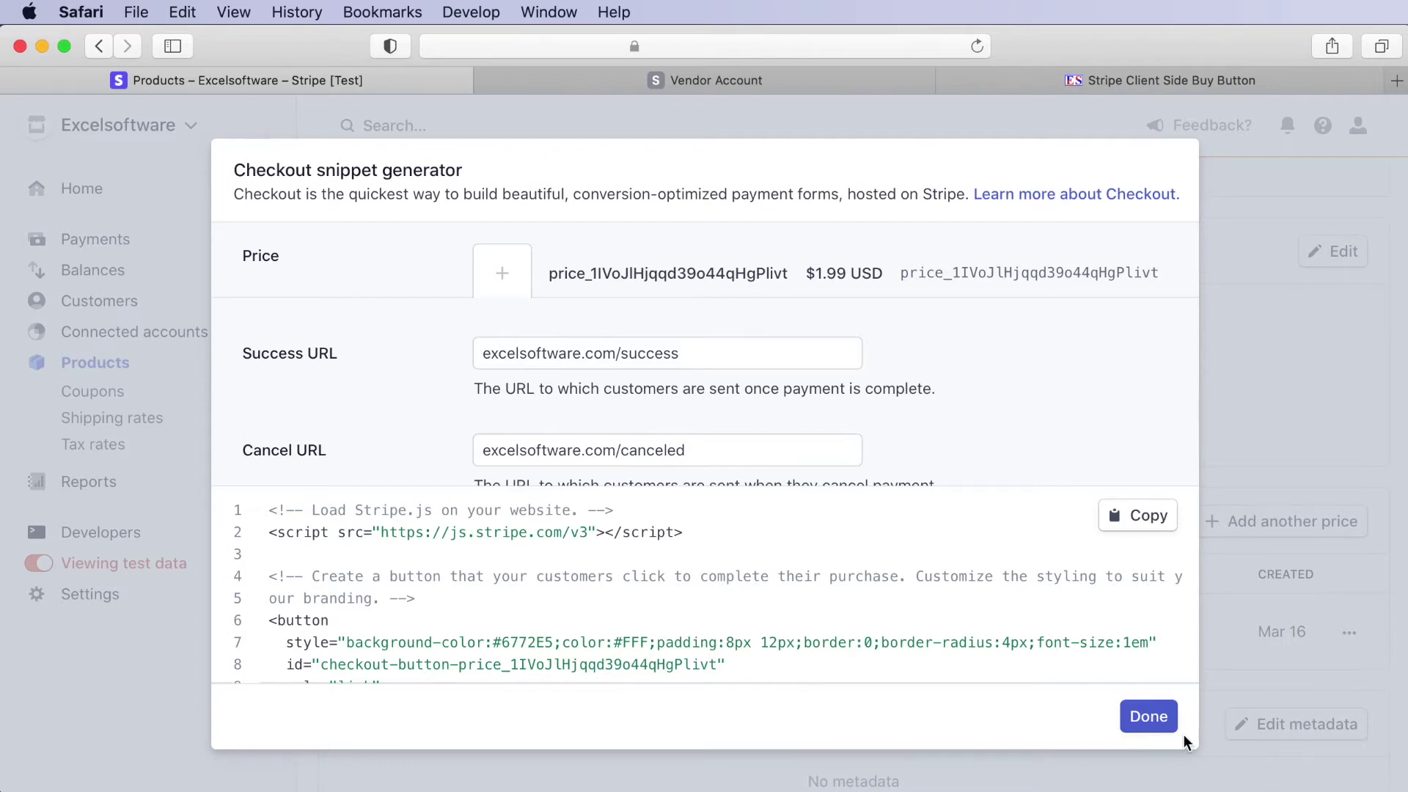
{"action": "left_click", "coordinate": [1165, 726]}
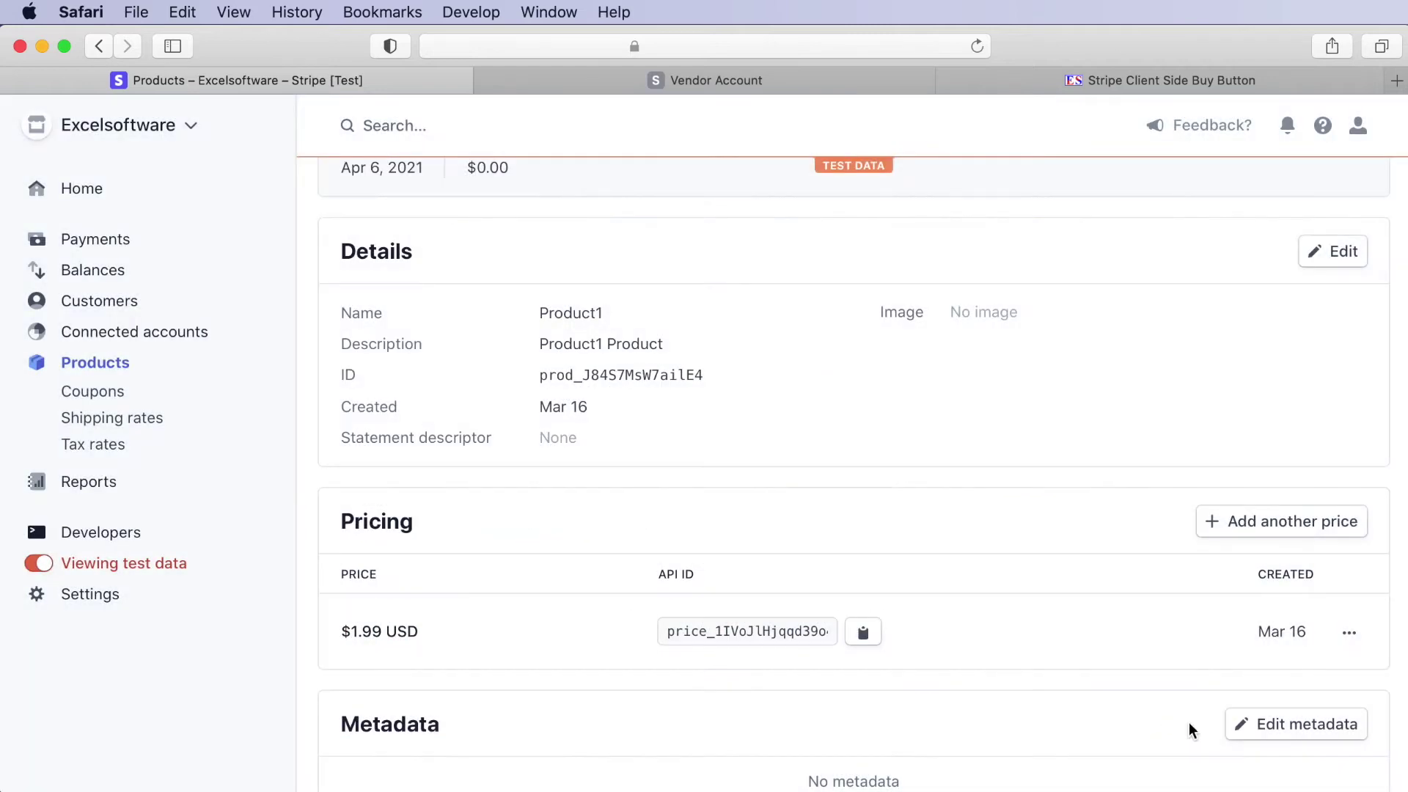
- Start a Product1 checkout from the Stripe Client Side Buy Button test page
{"action": "left_click", "coordinate": [1137, 83]}
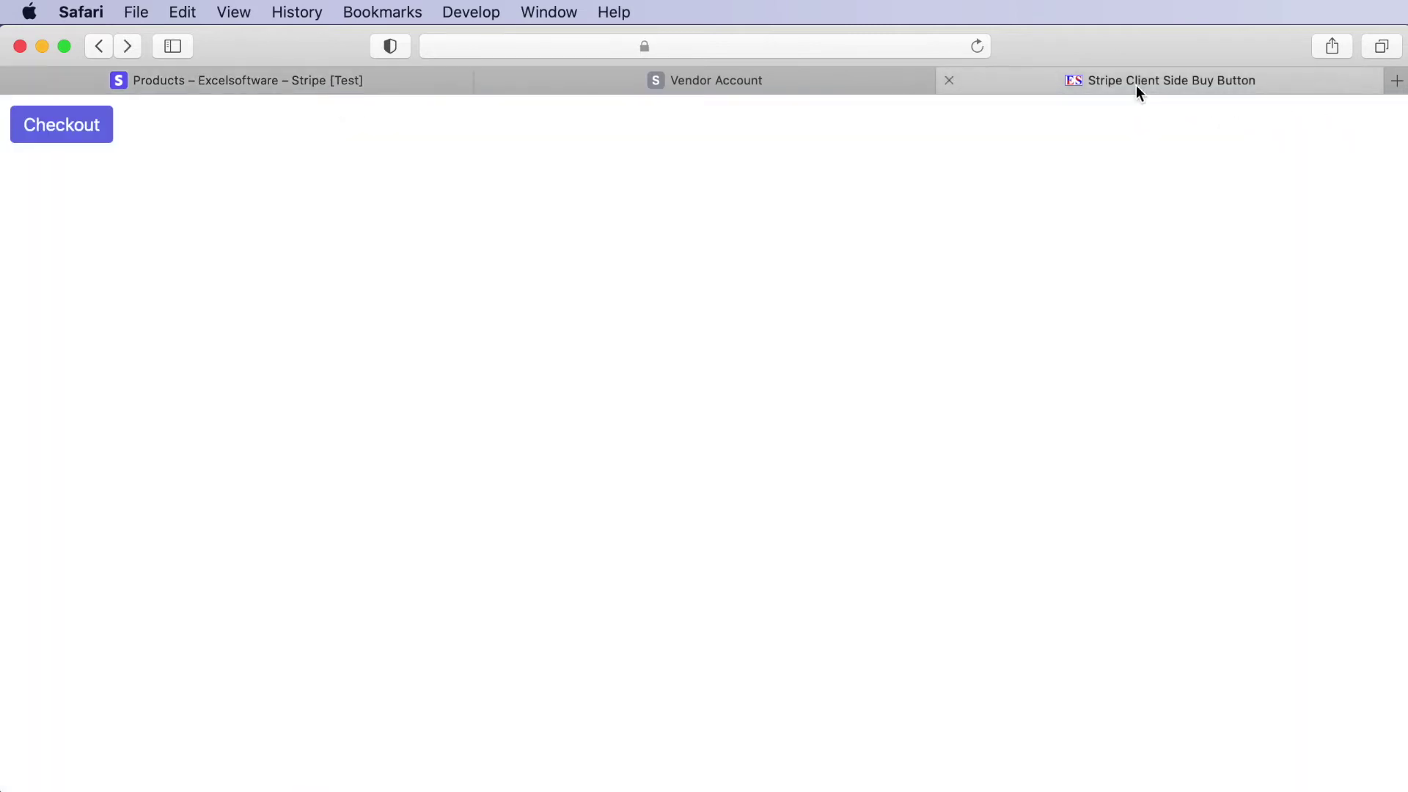
{"action": "left_click", "coordinate": [63, 127]}
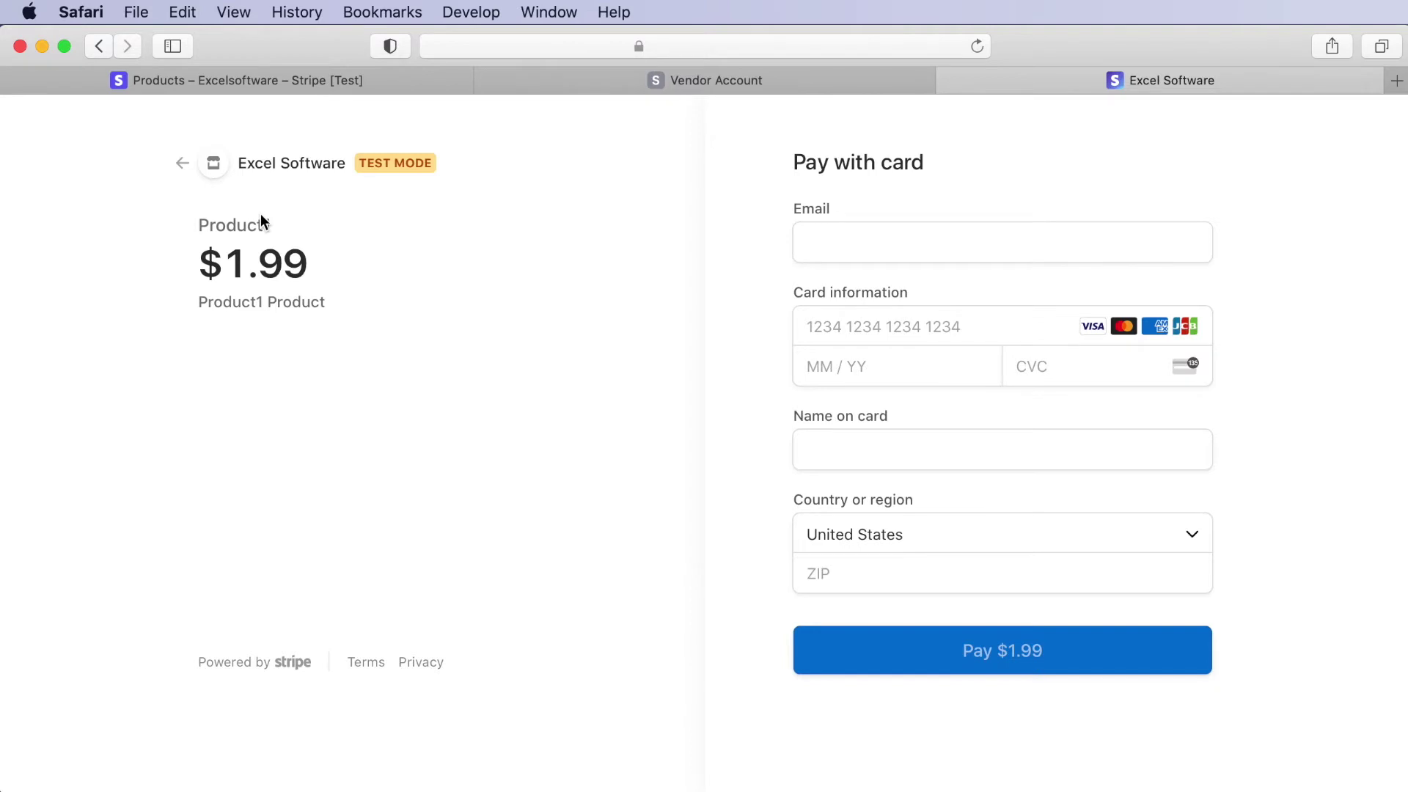
{"action": "left_click", "coordinate": [823, 241]}
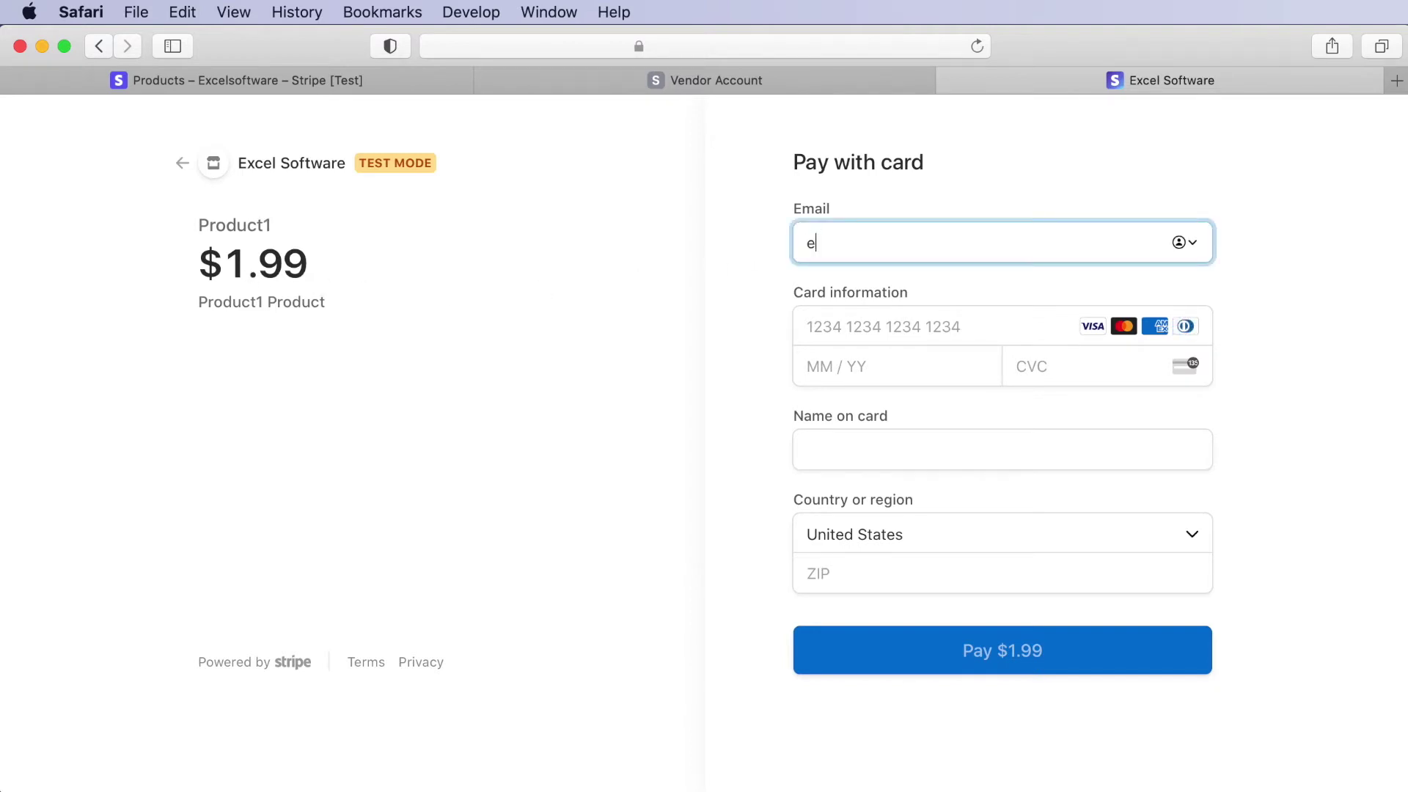
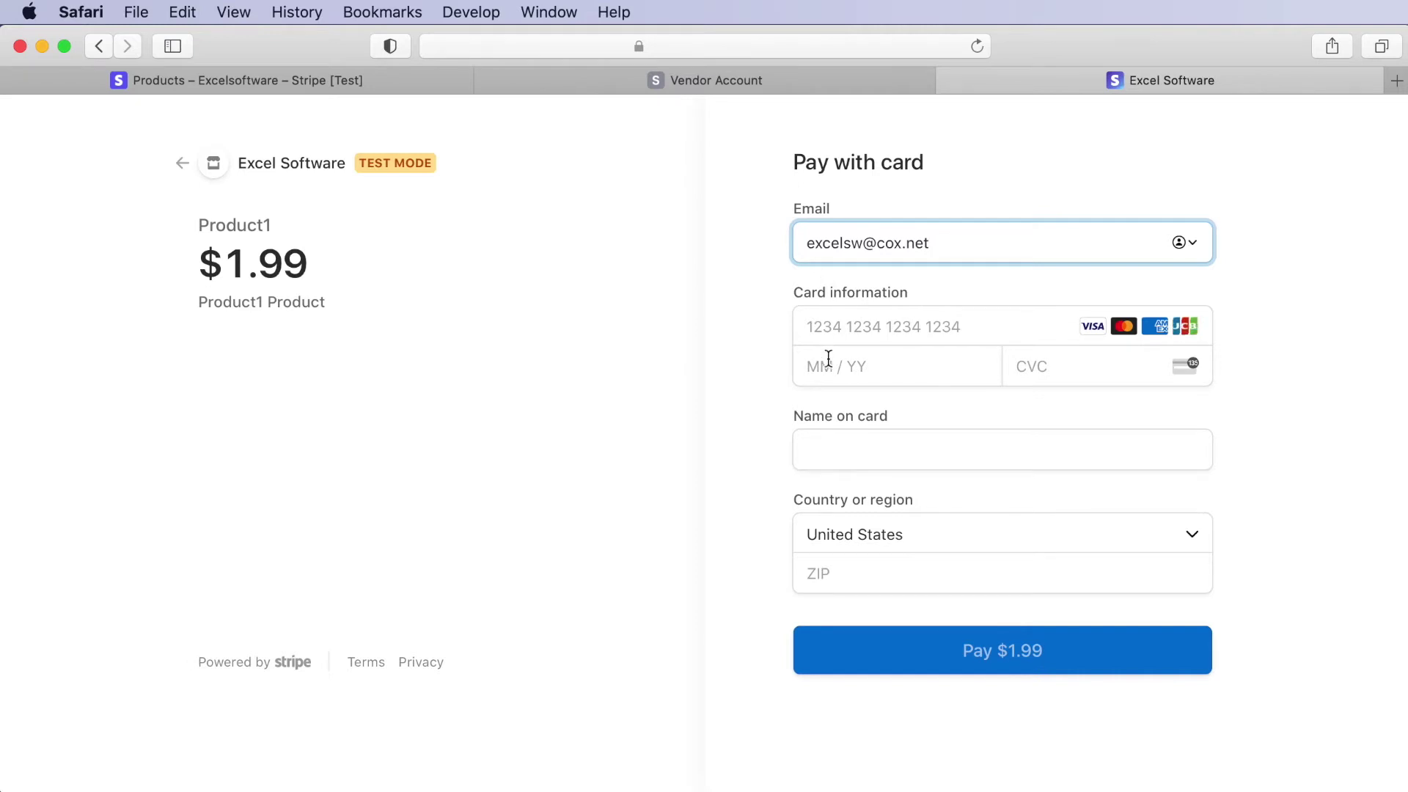
{"action": "left_click", "coordinate": [831, 325]}
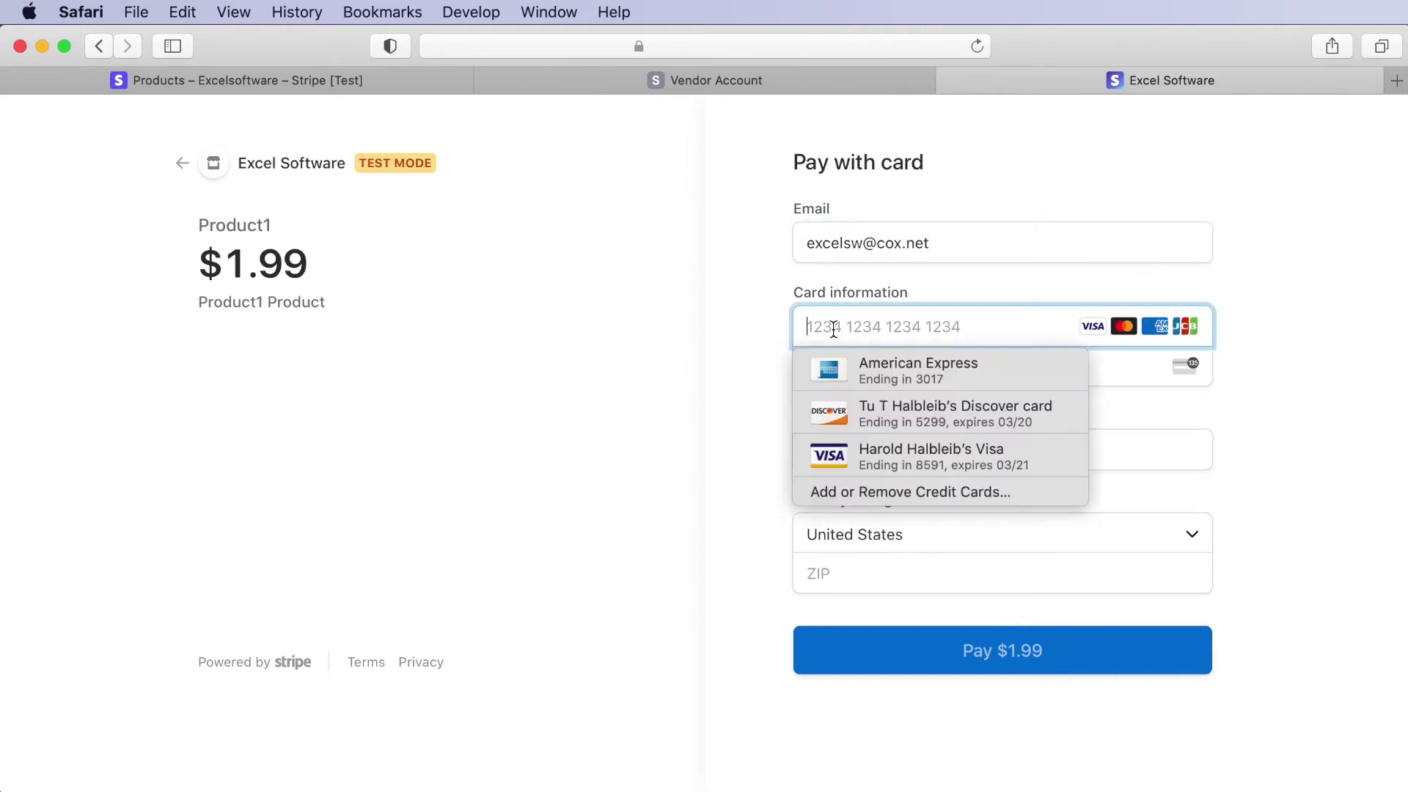
{"action": "type", "text": "4242 4"}
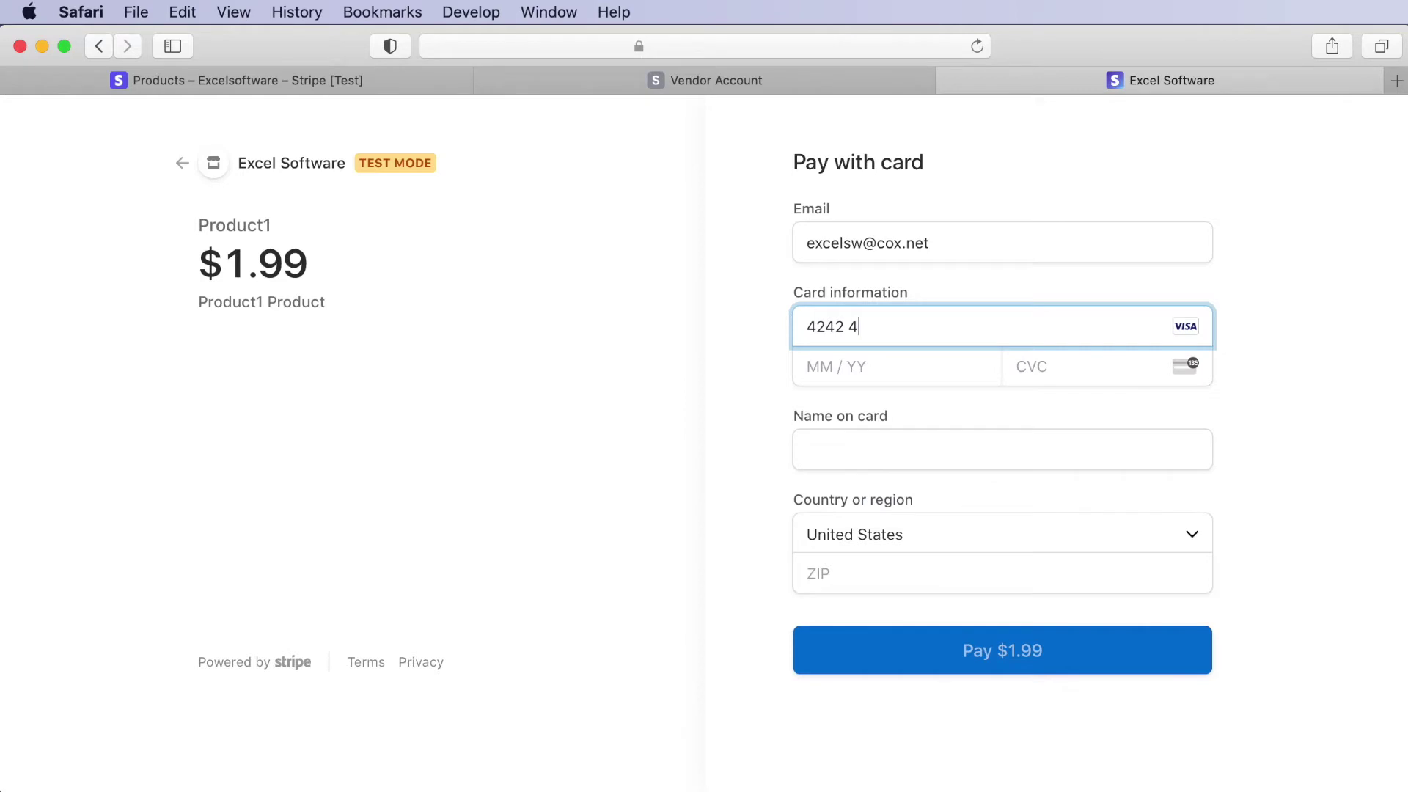
{"action": "type", "text": "242 4242 4242"}
{"action": "left_click", "coordinate": [848, 360]}
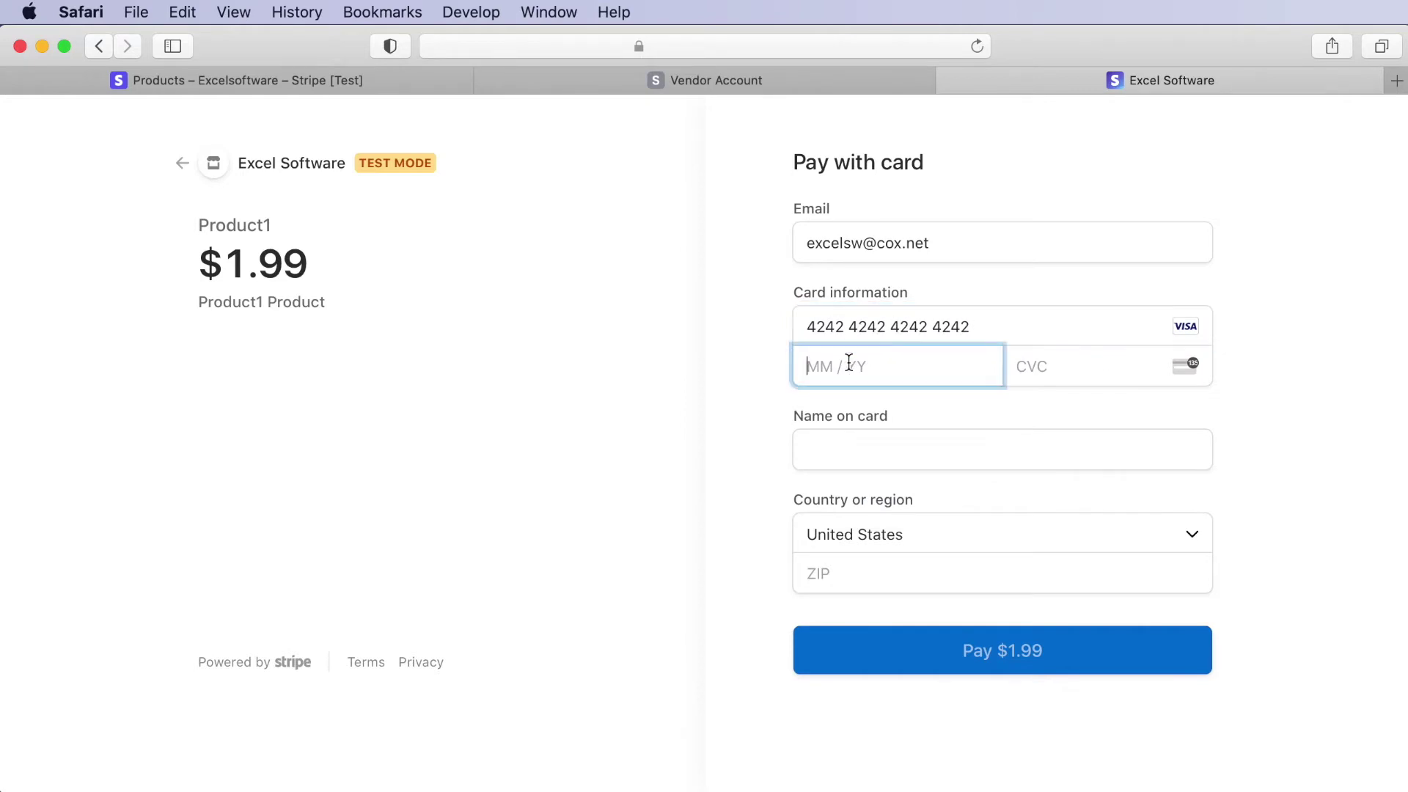
{"action": "type", "text": "03"}
{"action": "type", "text": "22"}
{"action": "type", "text": "12"}
{"action": "type", "text": "3John "}
{"action": "type", "text": "Doe"}
{"action": "key", "text": "Tab"}
{"action": "key", "text": "Tab"}
{"action": "type", "text": "89015"}
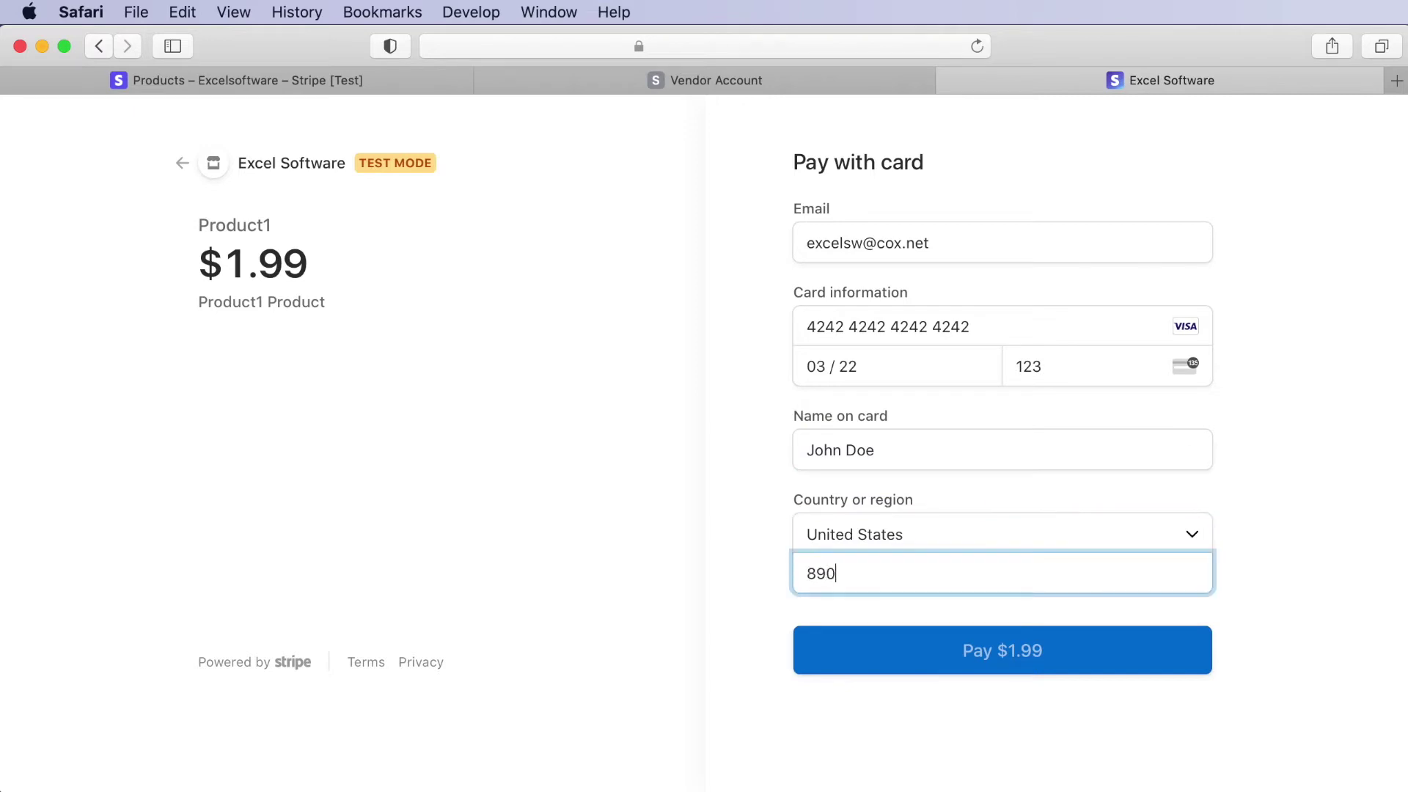
{"action": "left_click", "coordinate": [991, 649]}
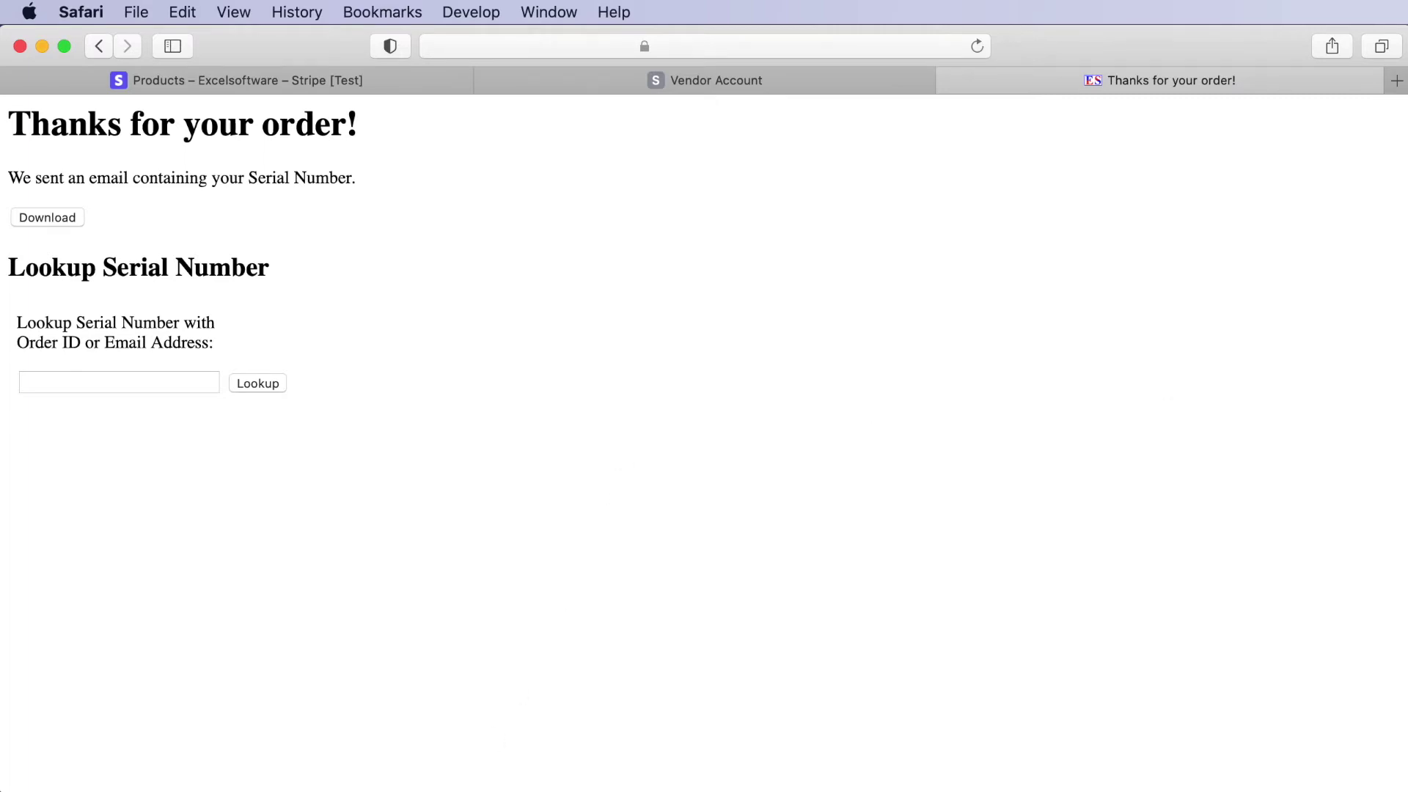
{"action": "left_click_drag", "start_coordinate": [351, 791], "coordinate": [333, 234]}
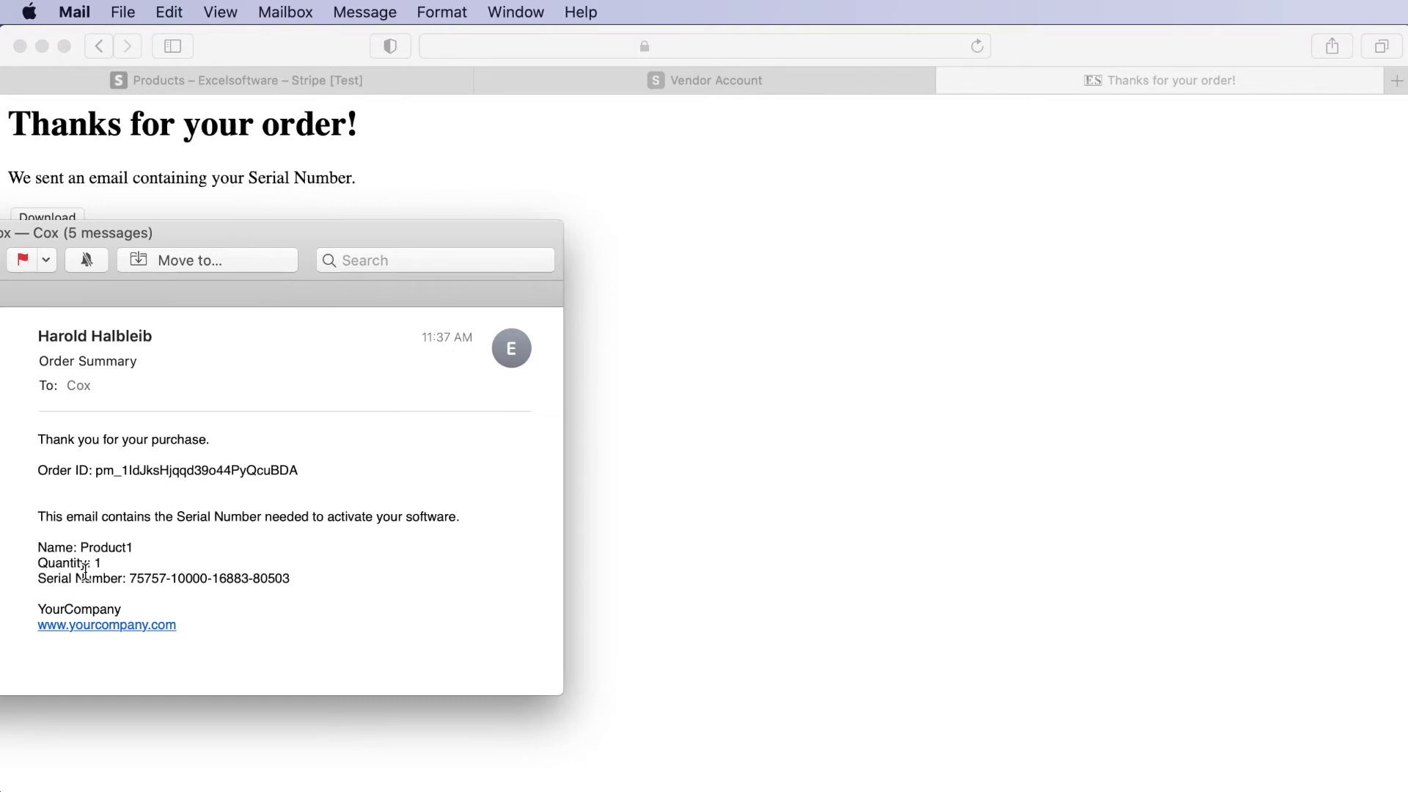
{"action": "left_click_drag", "start_coordinate": [216, 235], "coordinate": [189, 788]}
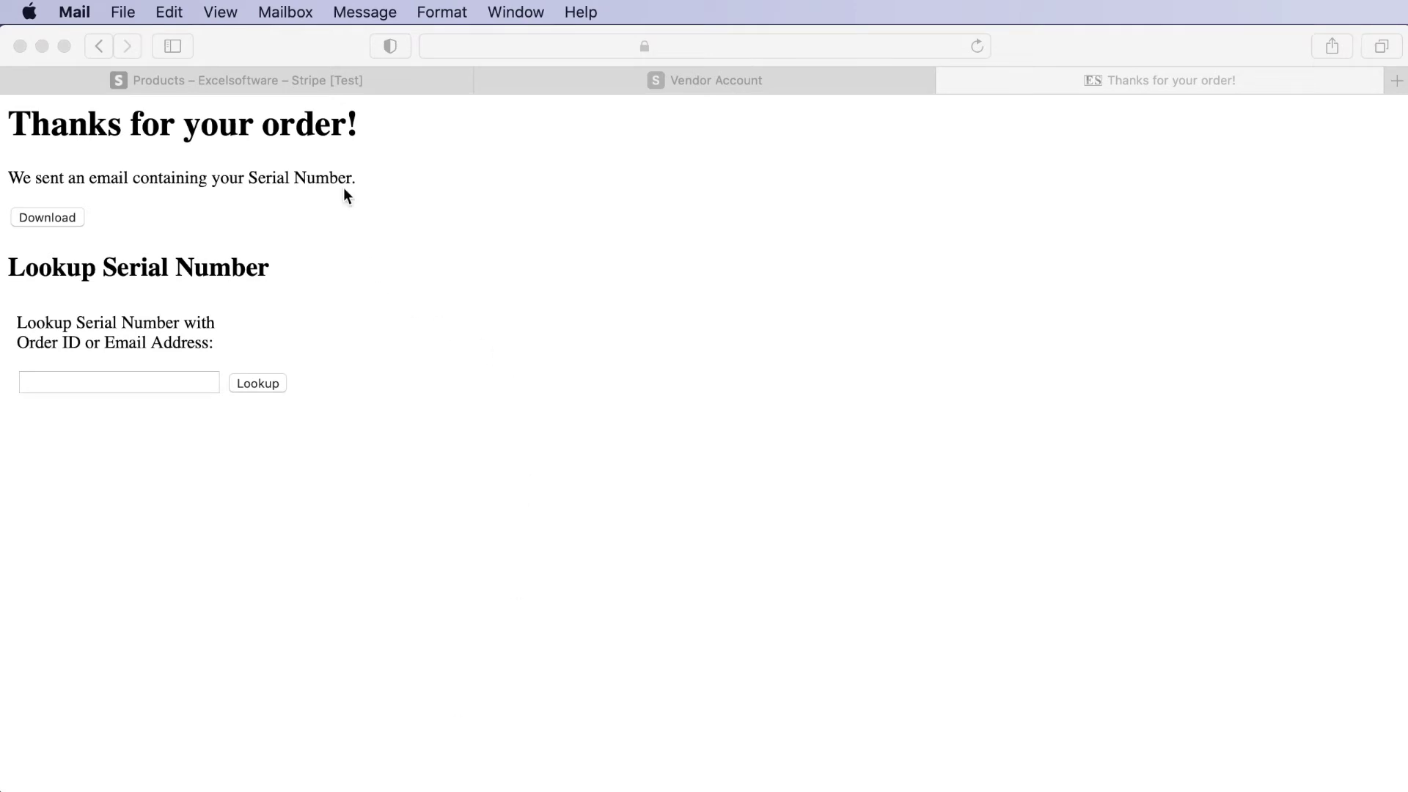
- From the Stripe tab go to Developers > Webhooks and start adding an endpoint
{"action": "left_click", "coordinate": [264, 78]}
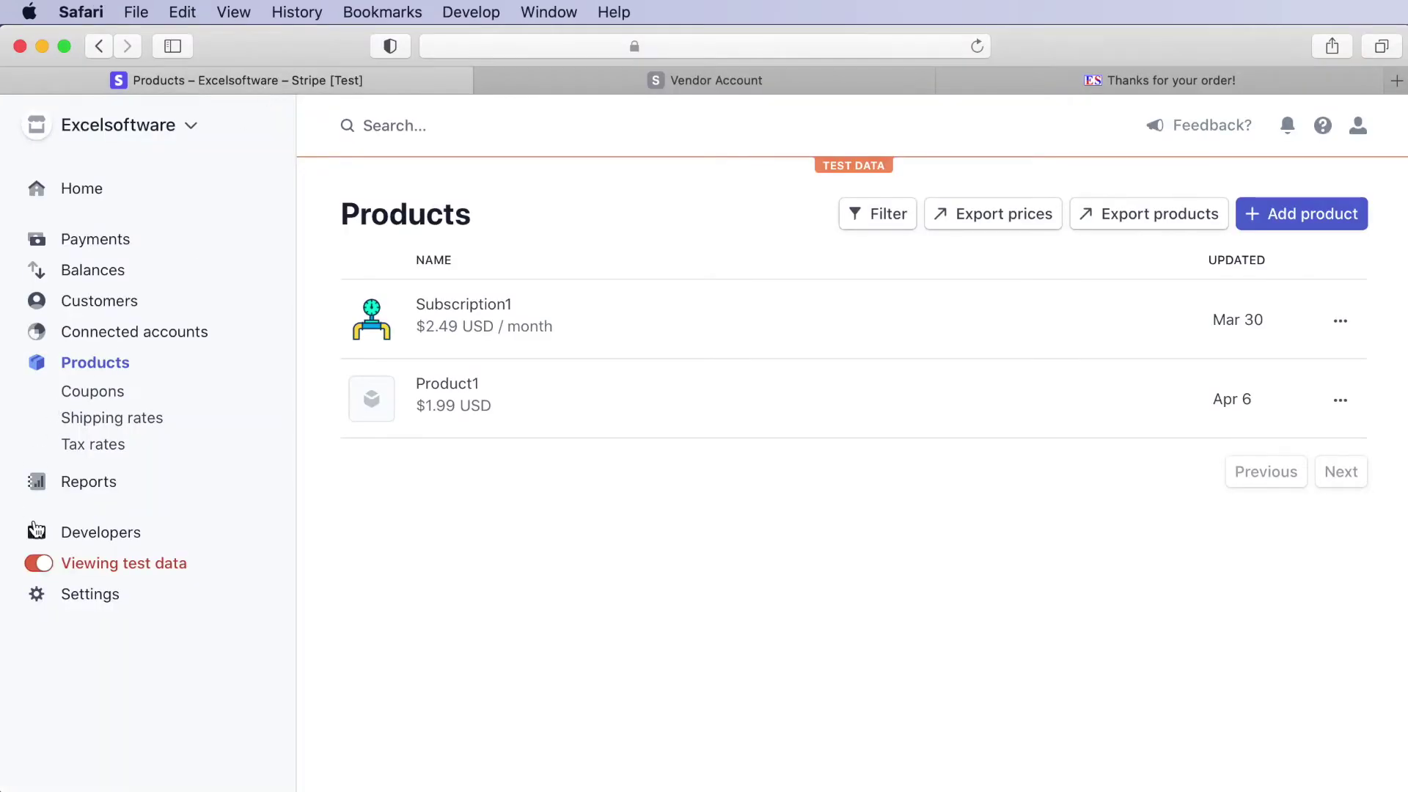
{"action": "left_click", "coordinate": [69, 537]}
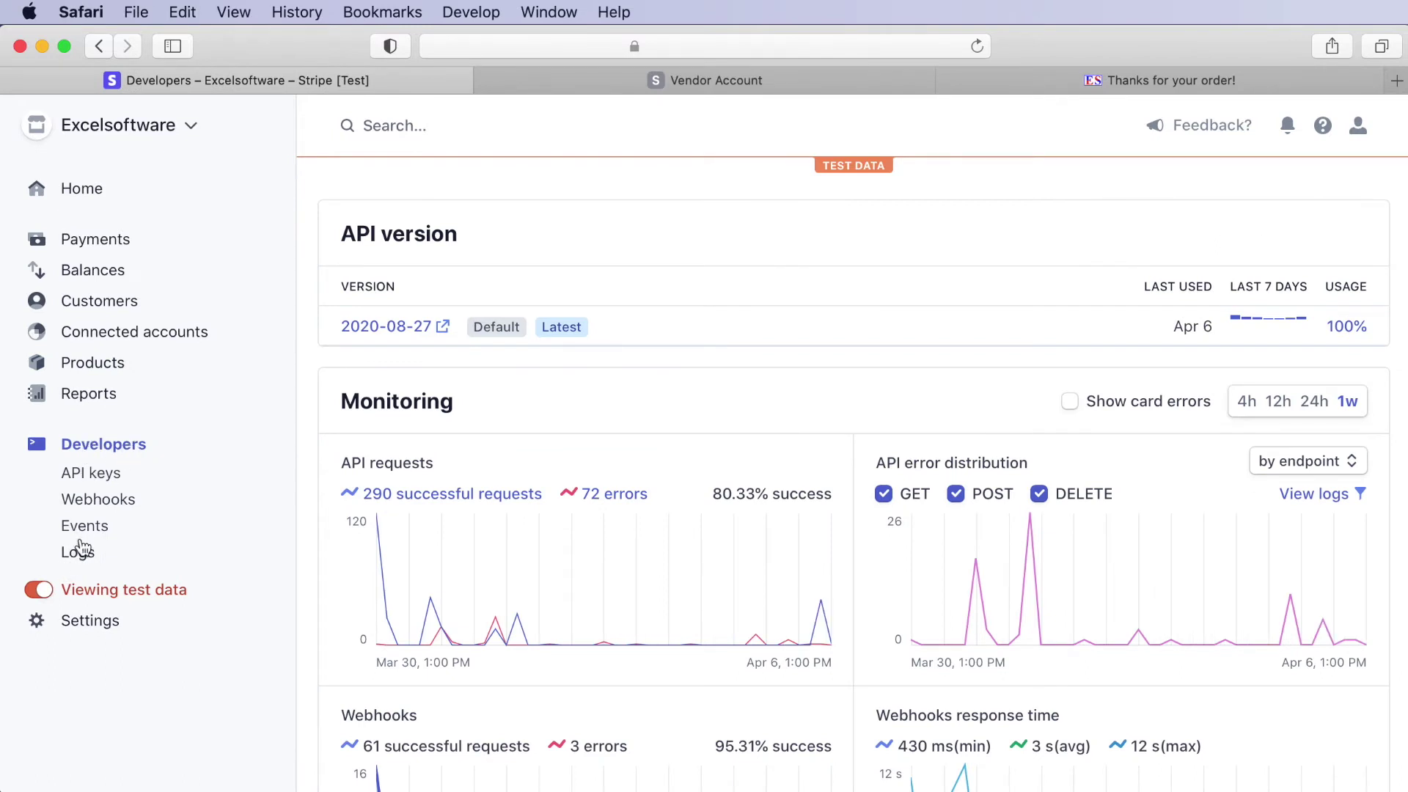
{"action": "left_click", "coordinate": [87, 504]}
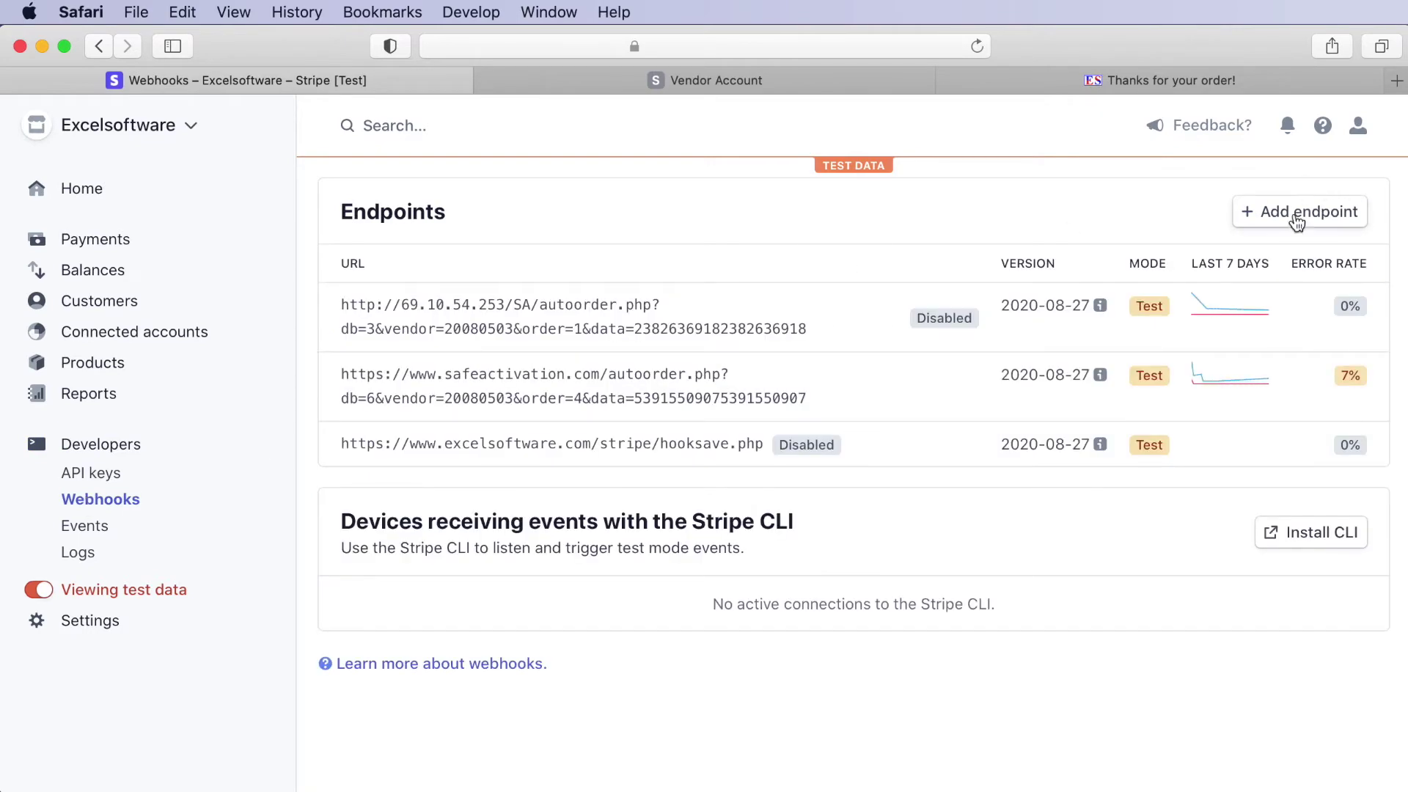
{"action": "left_click", "coordinate": [1307, 218]}
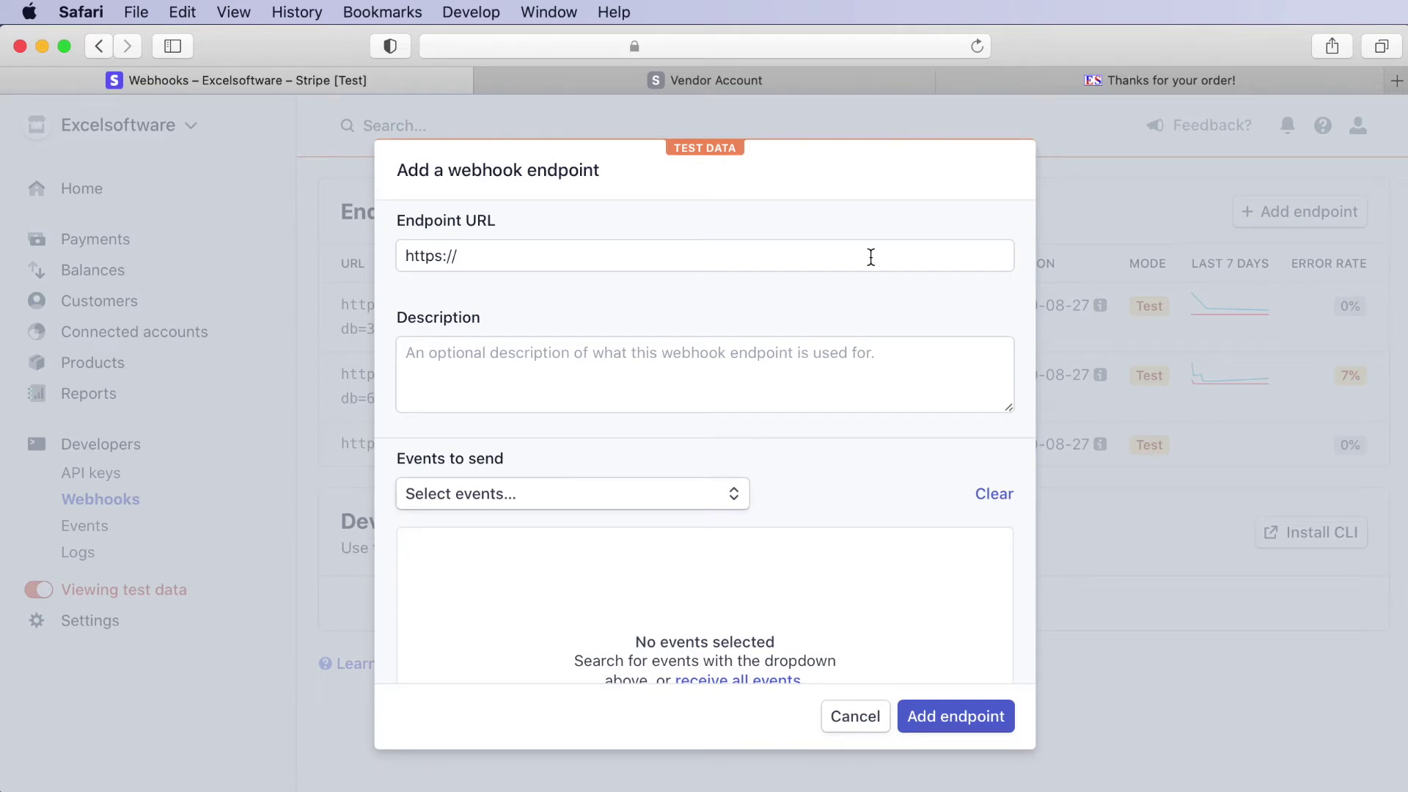
- Close the events list without selecting any and cancel the new webhook endpoint
{"action": "left_click", "coordinate": [482, 499]}
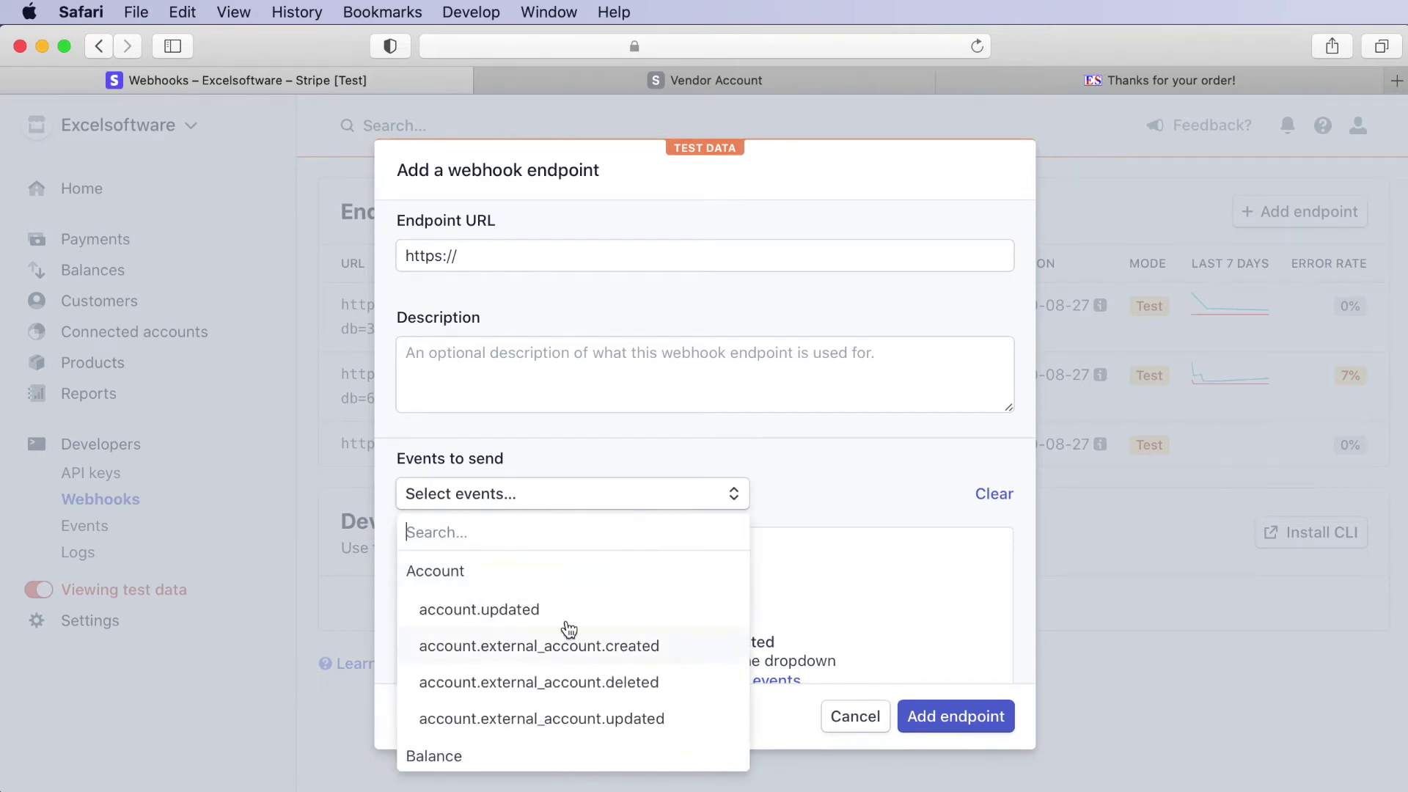
{"action": "left_click", "coordinate": [960, 520]}
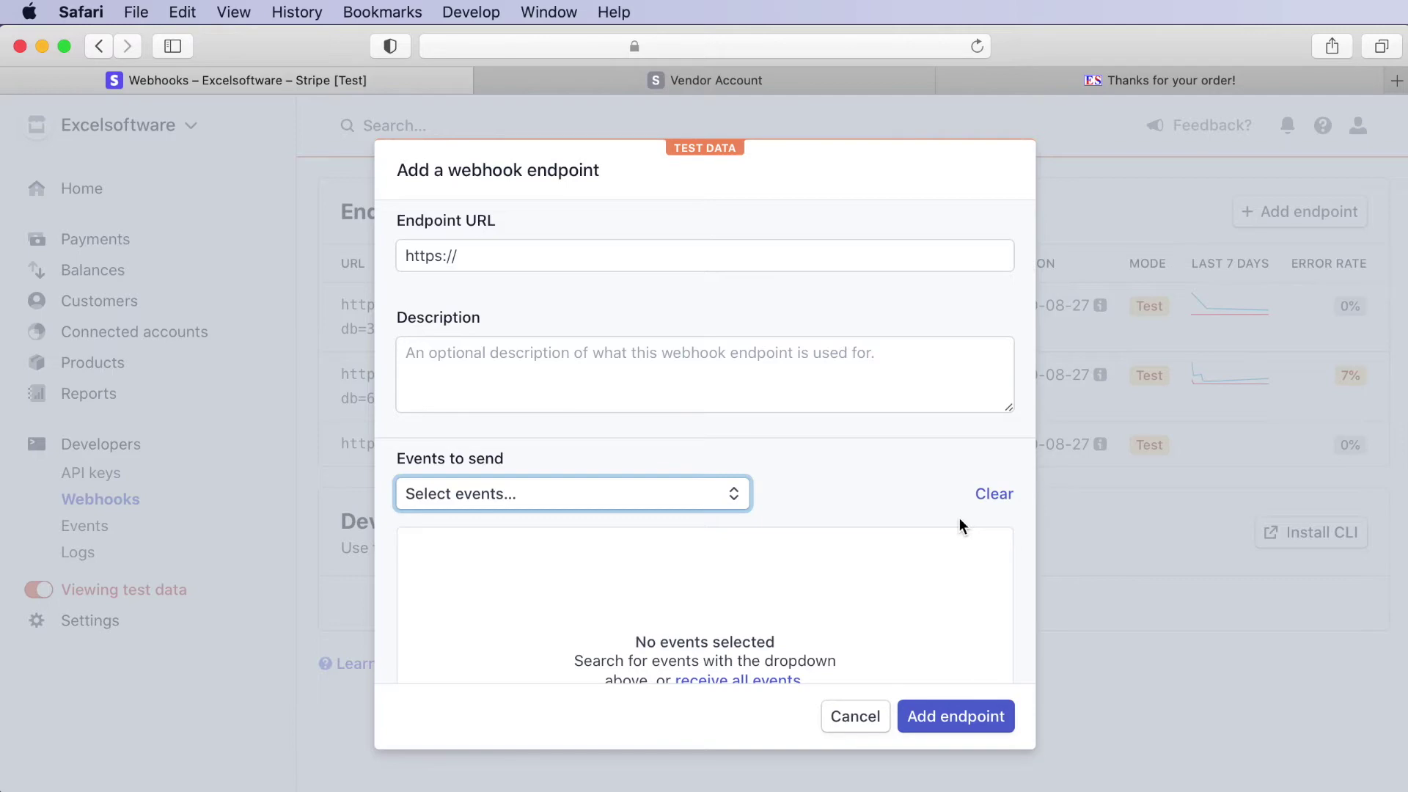
{"action": "left_click", "coordinate": [858, 719]}
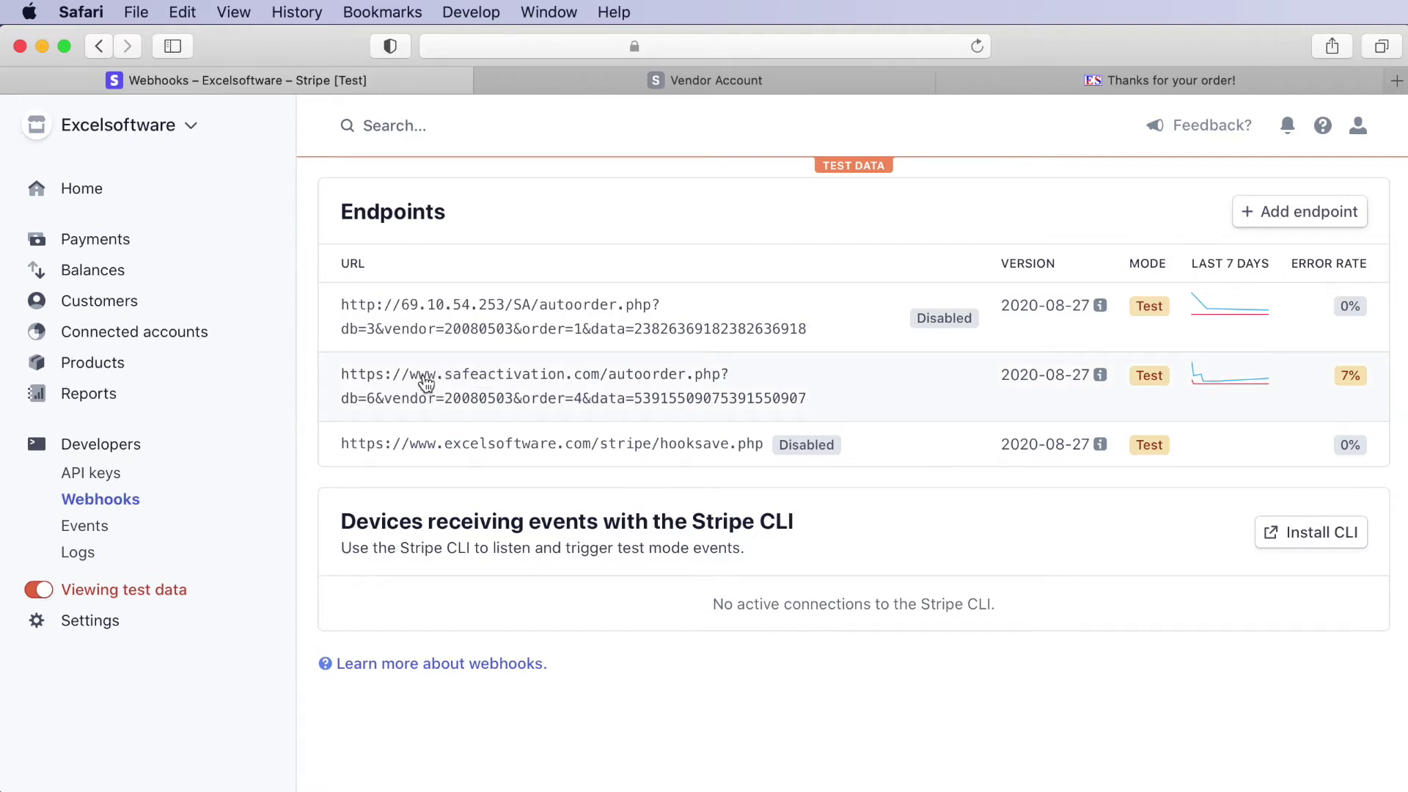
- Review the safeactivation.com endpoint's event types, return to the webhook list, then switch to the Vendor Account
{"action": "left_click", "coordinate": [425, 383]}
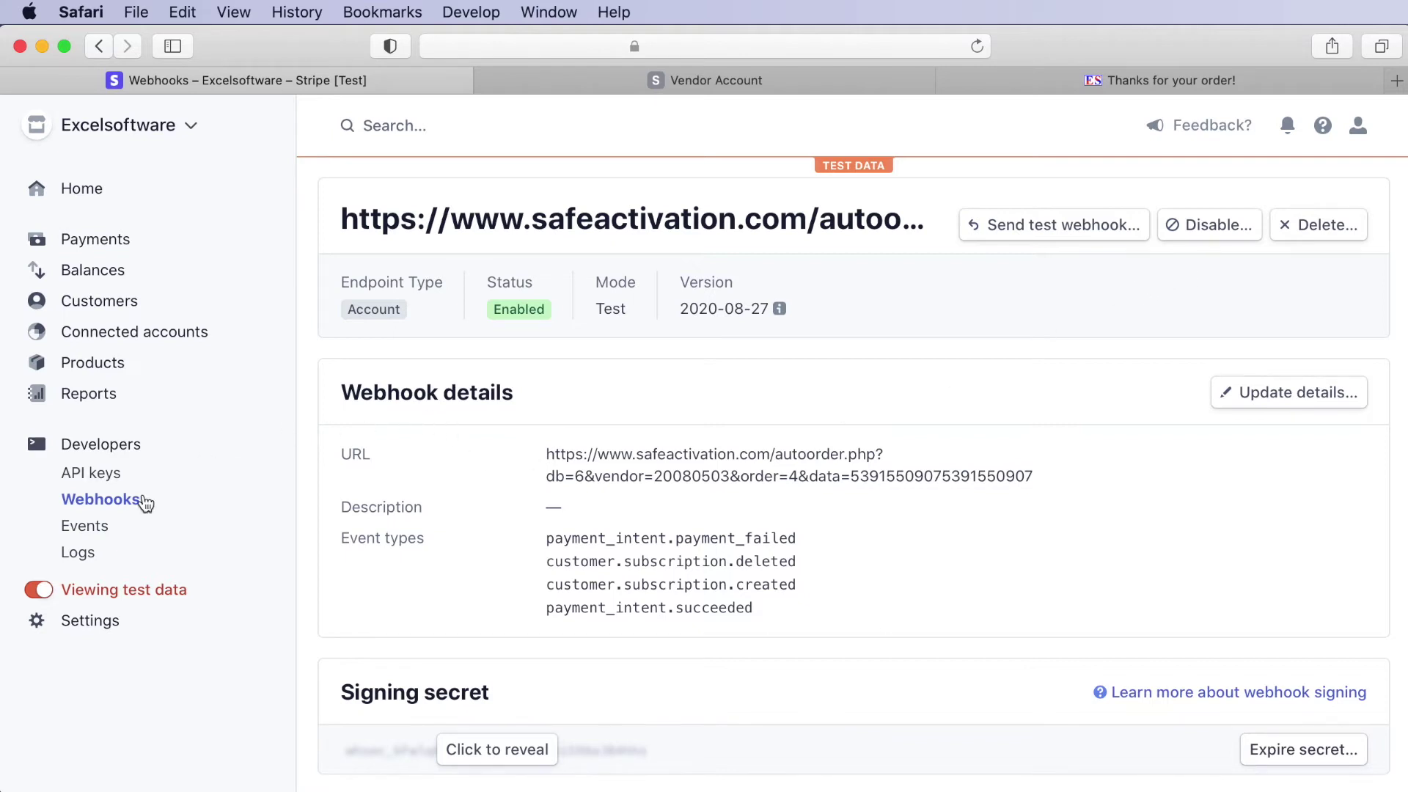
{"action": "left_click", "coordinate": [107, 444]}
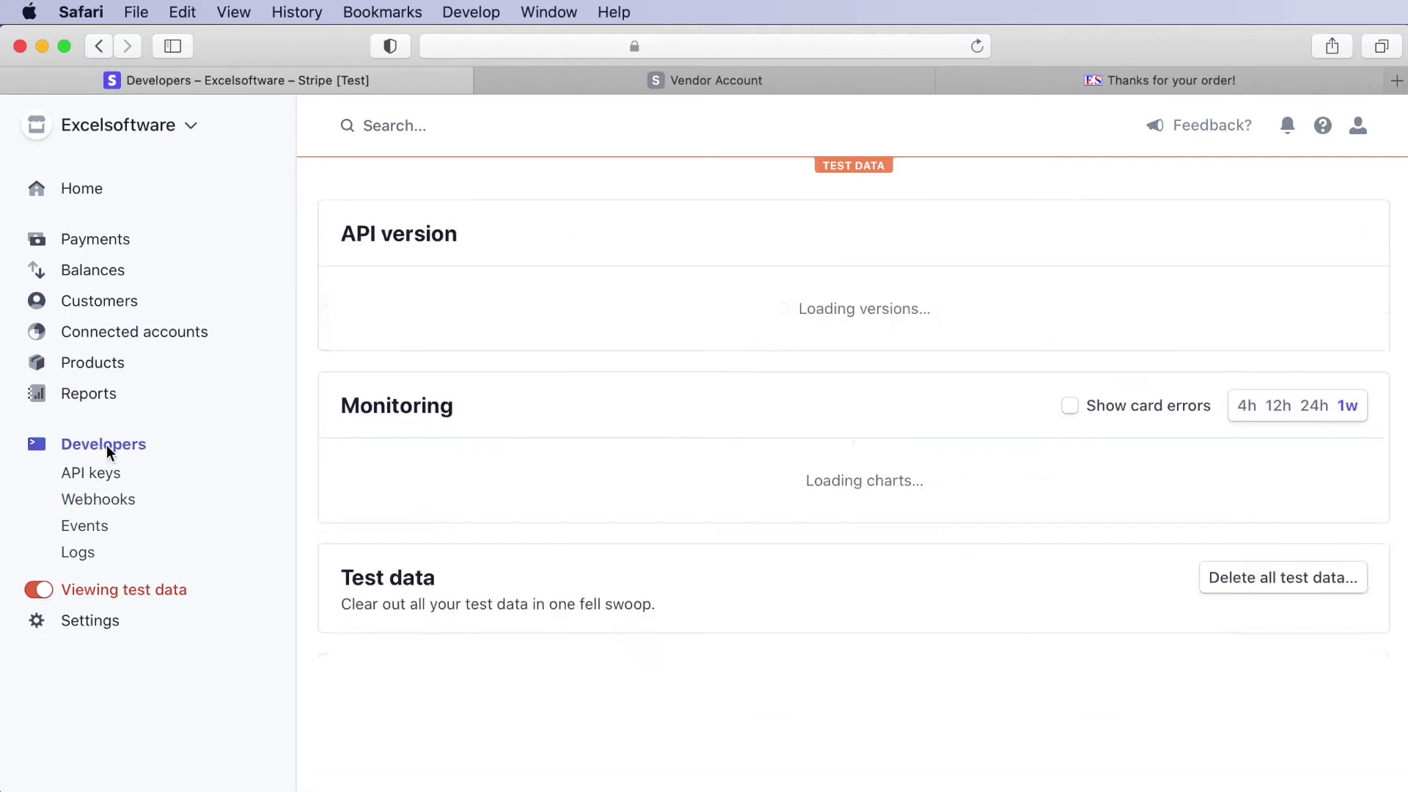
{"action": "left_click", "coordinate": [103, 501]}
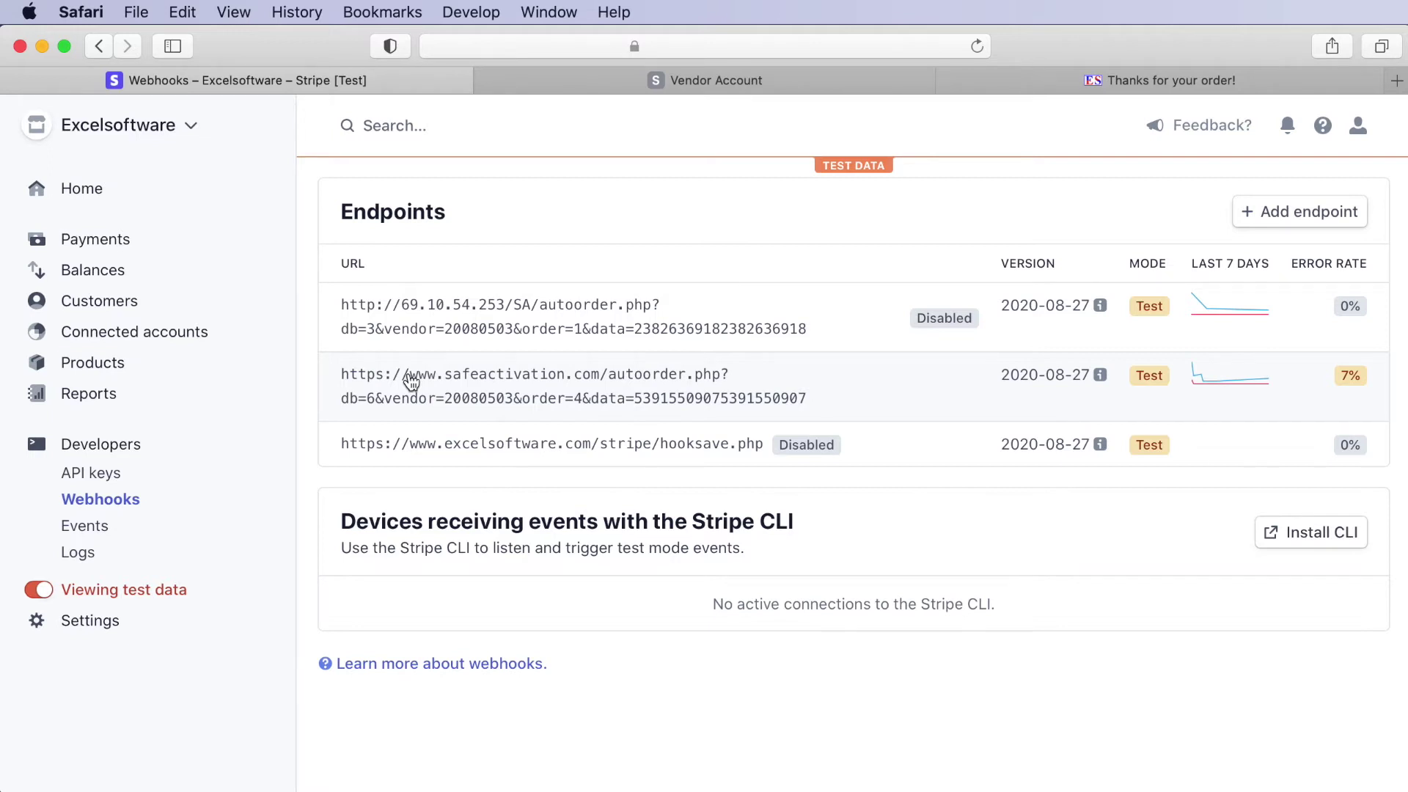
{"action": "left_click", "coordinate": [569, 86]}
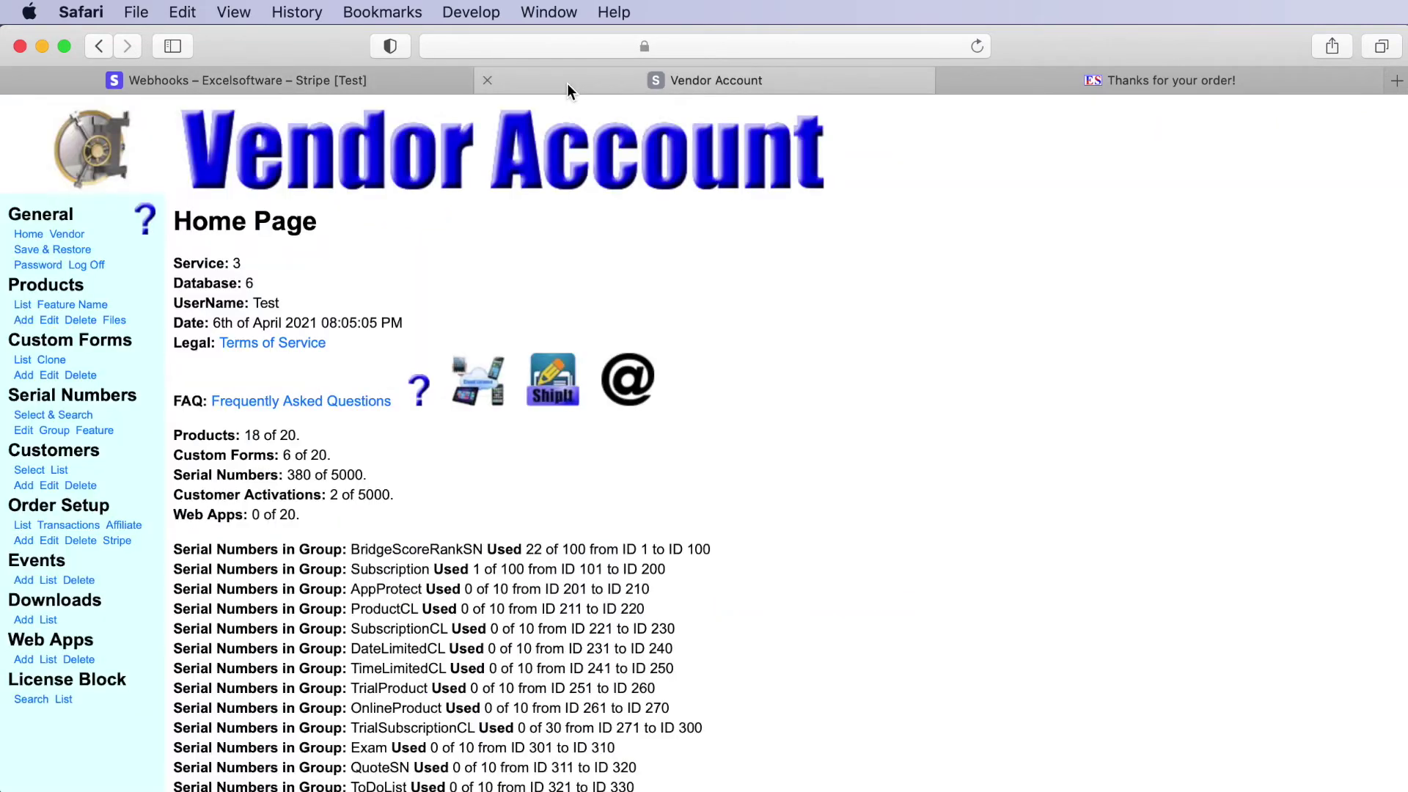
- From the transactions list, open transaction 1's order summary showing Product1, quantity 1 and its serial
{"action": "left_click", "coordinate": [64, 528]}
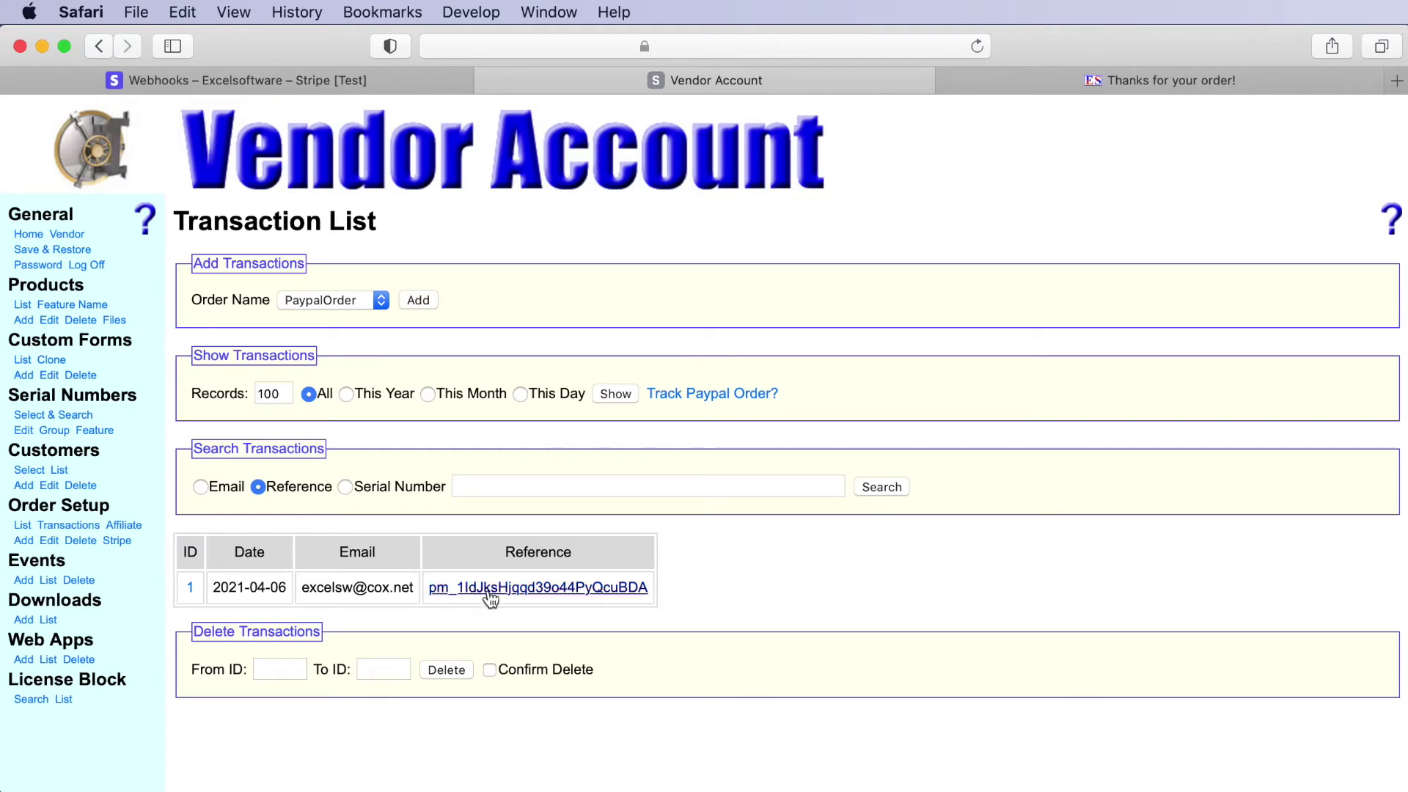
{"action": "left_click", "coordinate": [190, 590]}
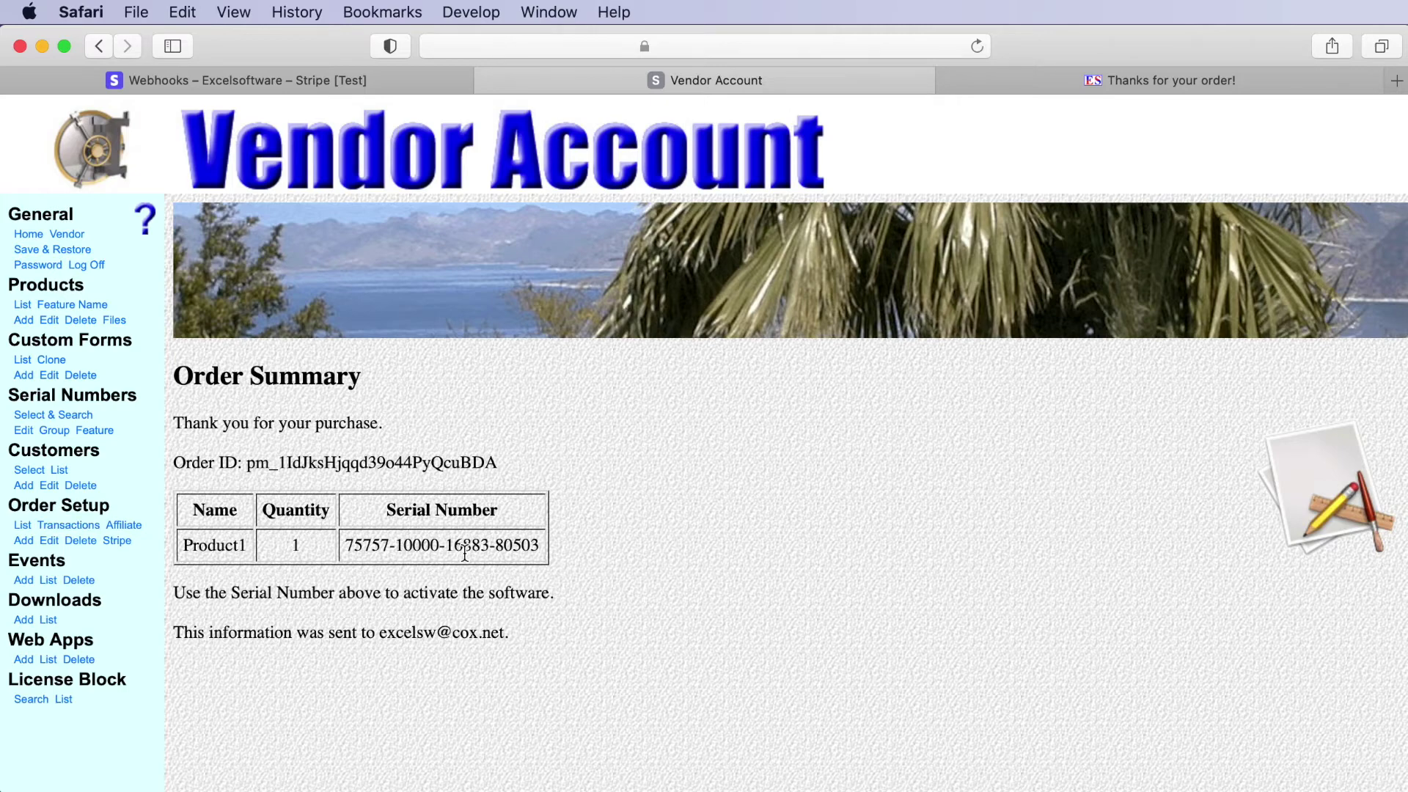
- Verify serial ID 361 is marked used, then view the Order List's four order records
{"action": "left_click", "coordinate": [24, 431]}
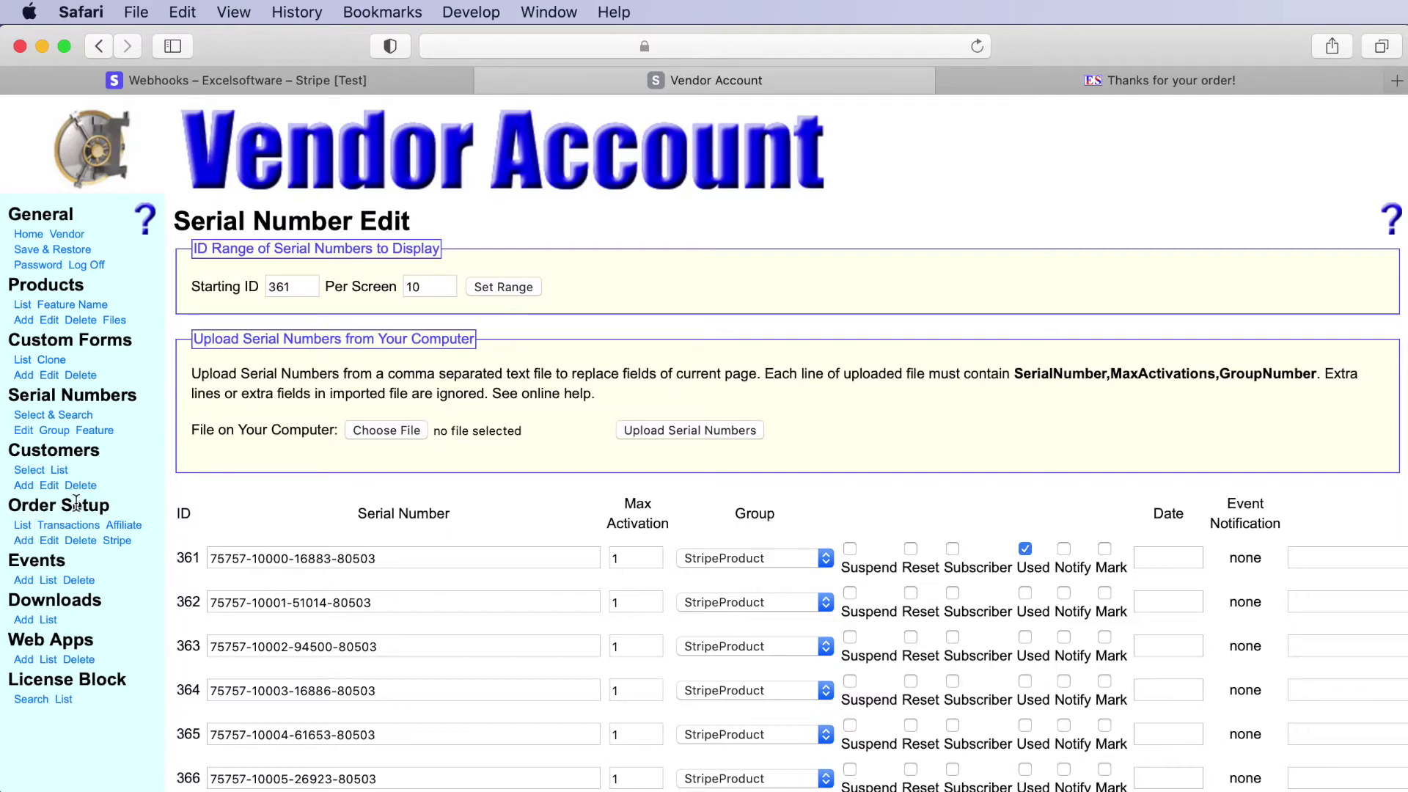
{"action": "left_click", "coordinate": [18, 529]}
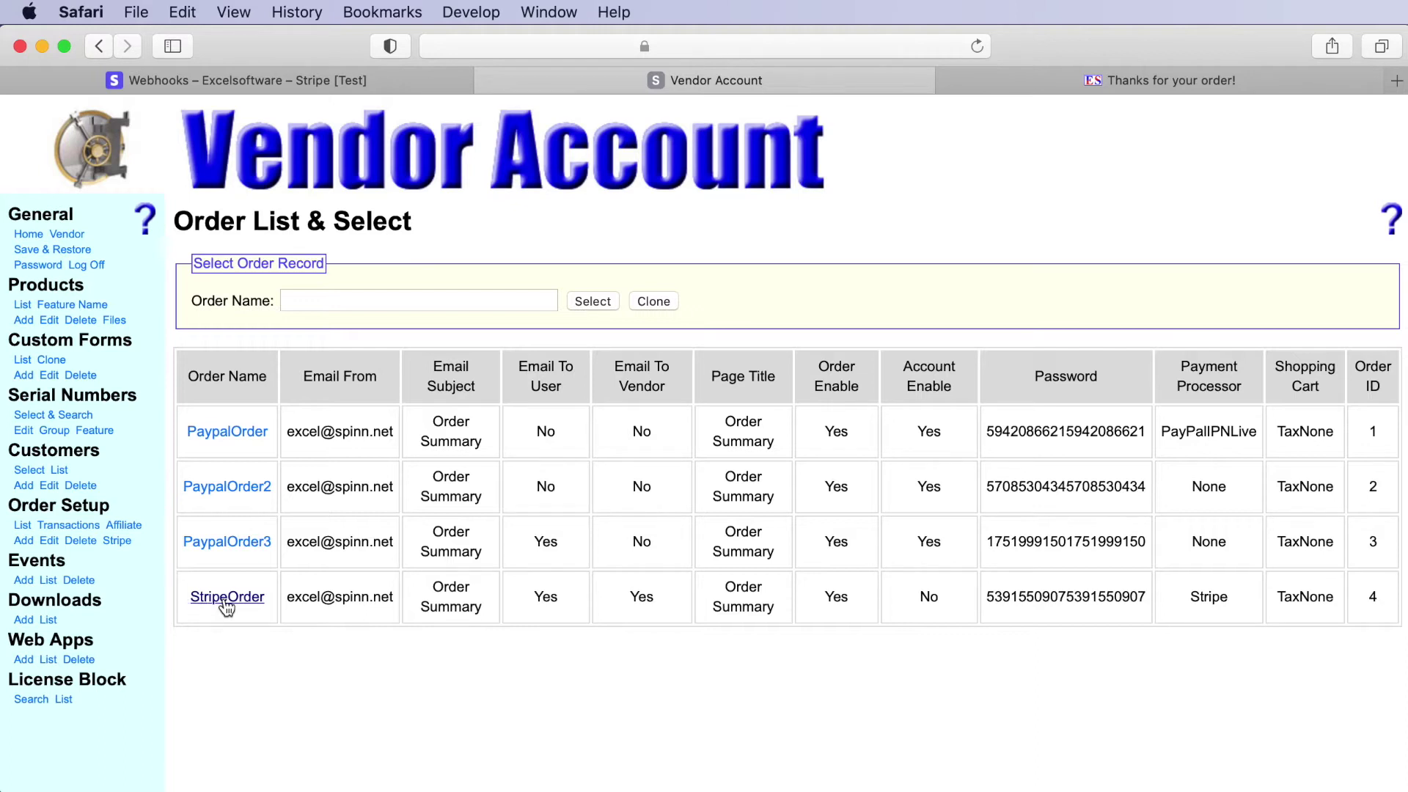
{"action": "left_click", "coordinate": [227, 597]}
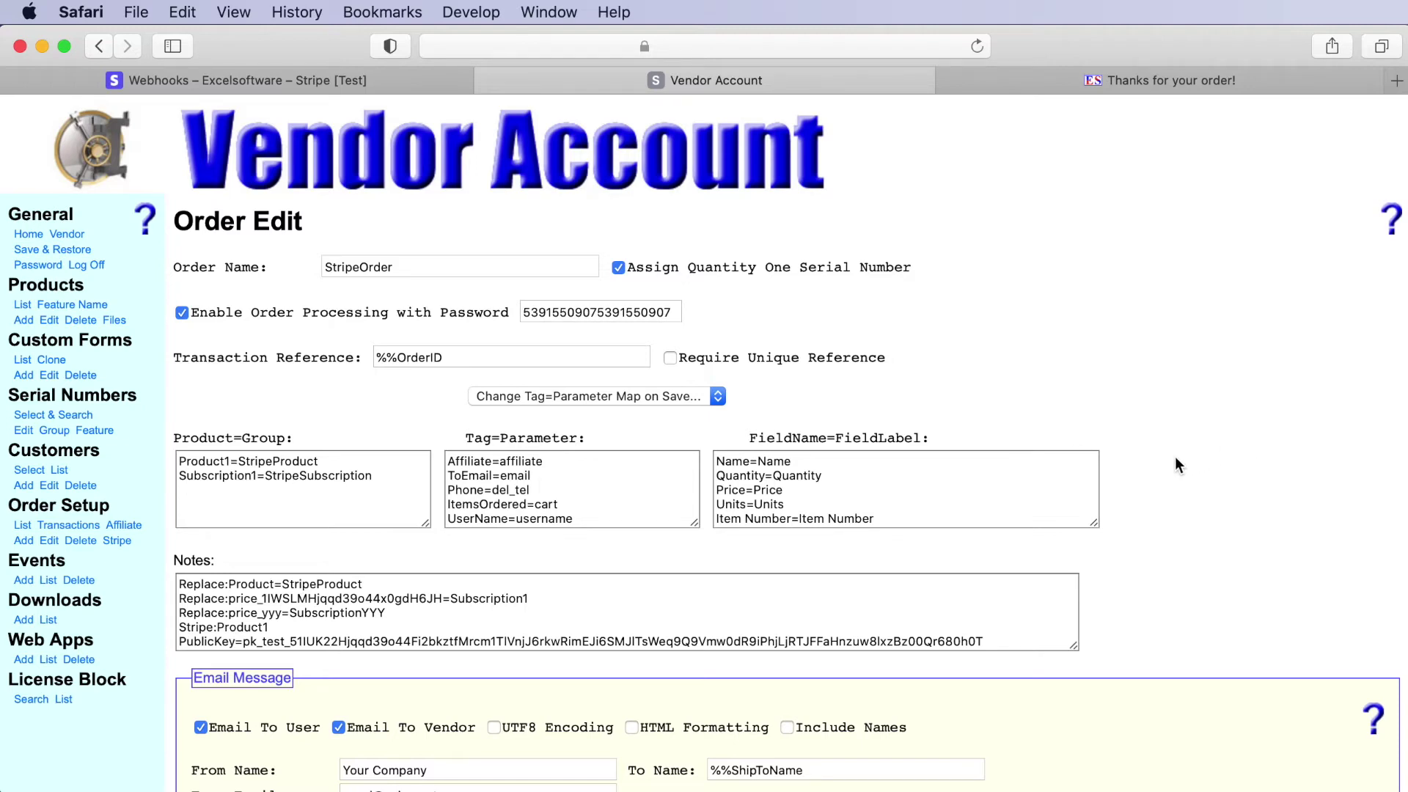
{"action": "scroll", "coordinate": [1176, 462], "scroll_direction": "down", "scroll_amount": 15}
{"action": "scroll", "coordinate": [1175, 462], "scroll_direction": "down", "scroll_amount": 3}
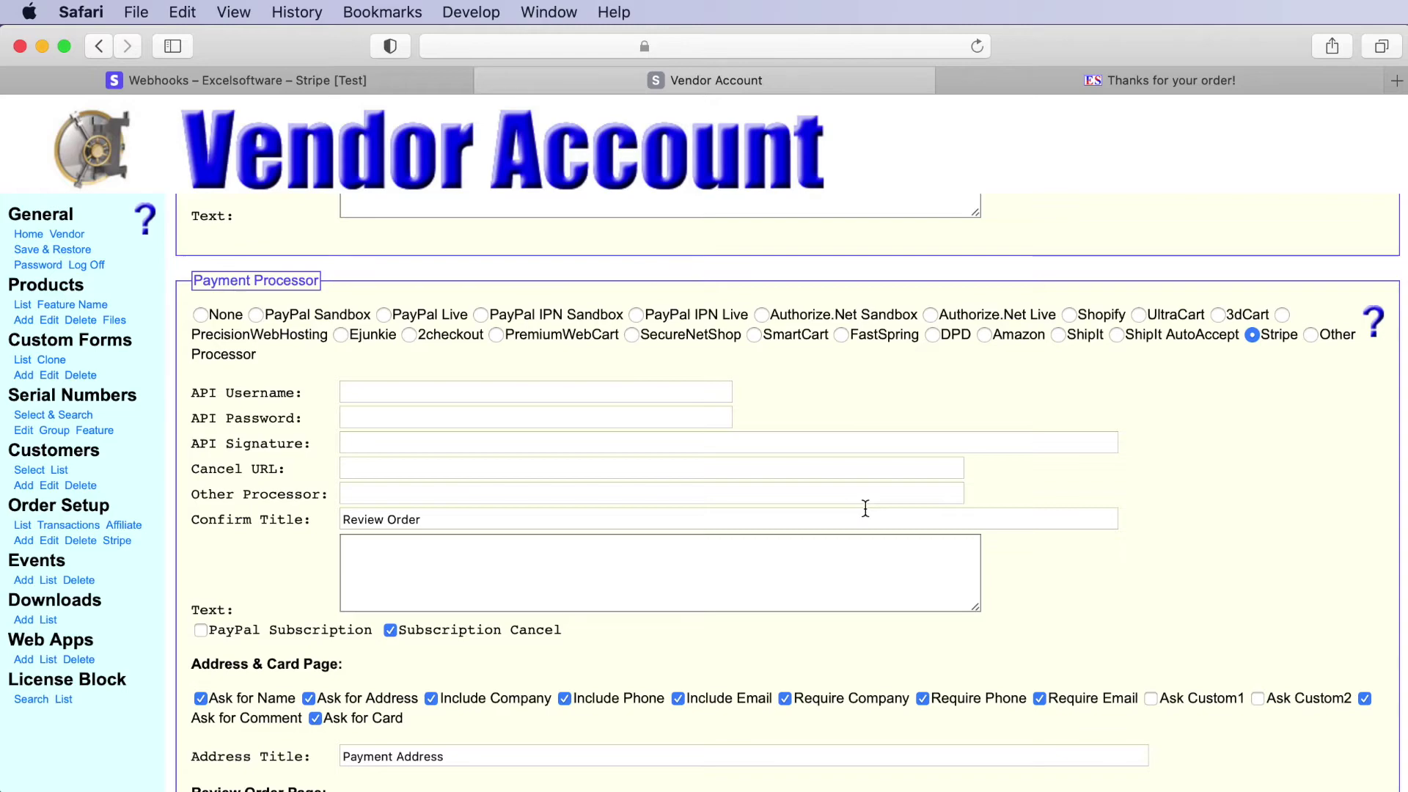
{"action": "scroll", "coordinate": [865, 508], "scroll_direction": "up", "scroll_amount": 15}
{"action": "scroll", "coordinate": [865, 508], "scroll_direction": "up", "scroll_amount": 10}
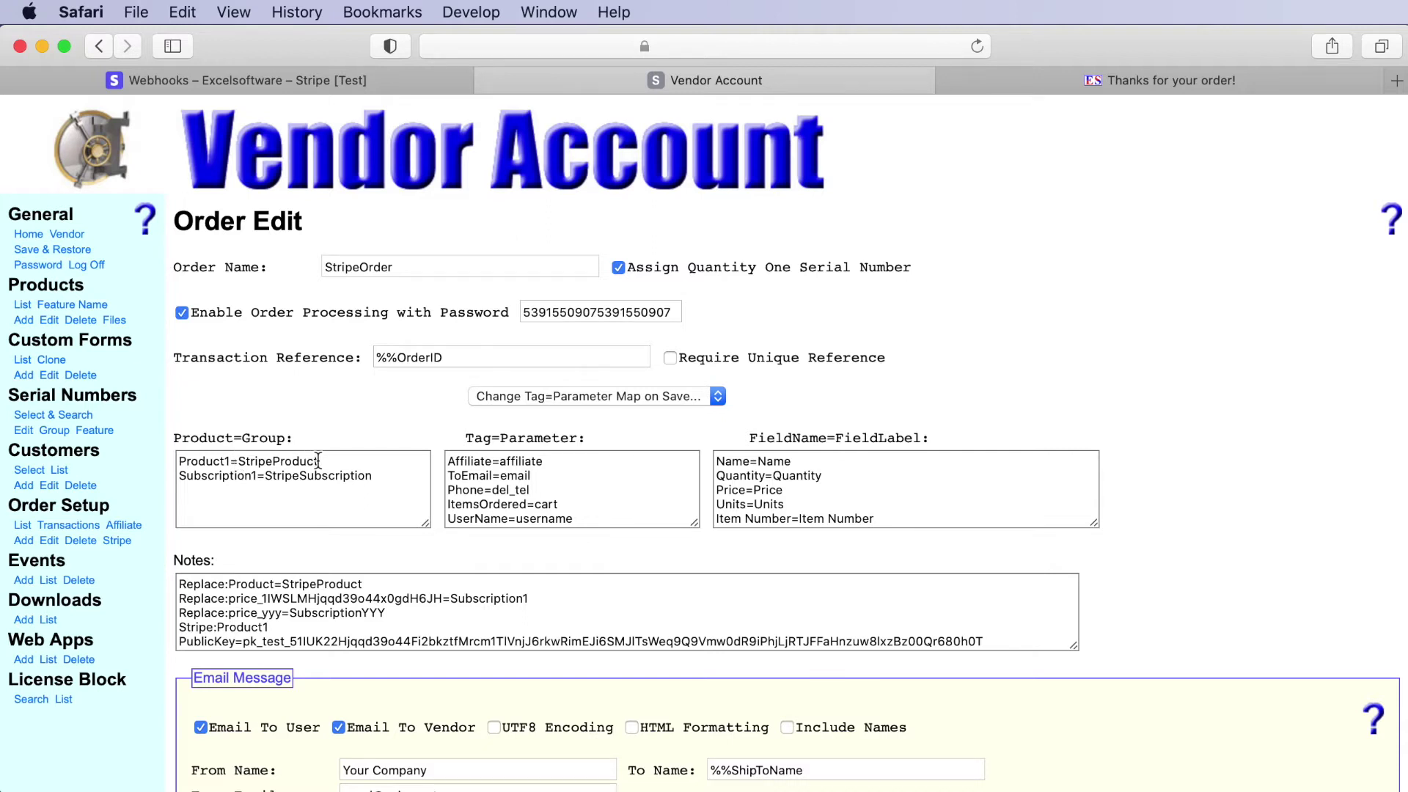
{"action": "scroll", "coordinate": [318, 461], "scroll_direction": "down", "scroll_amount": 5}
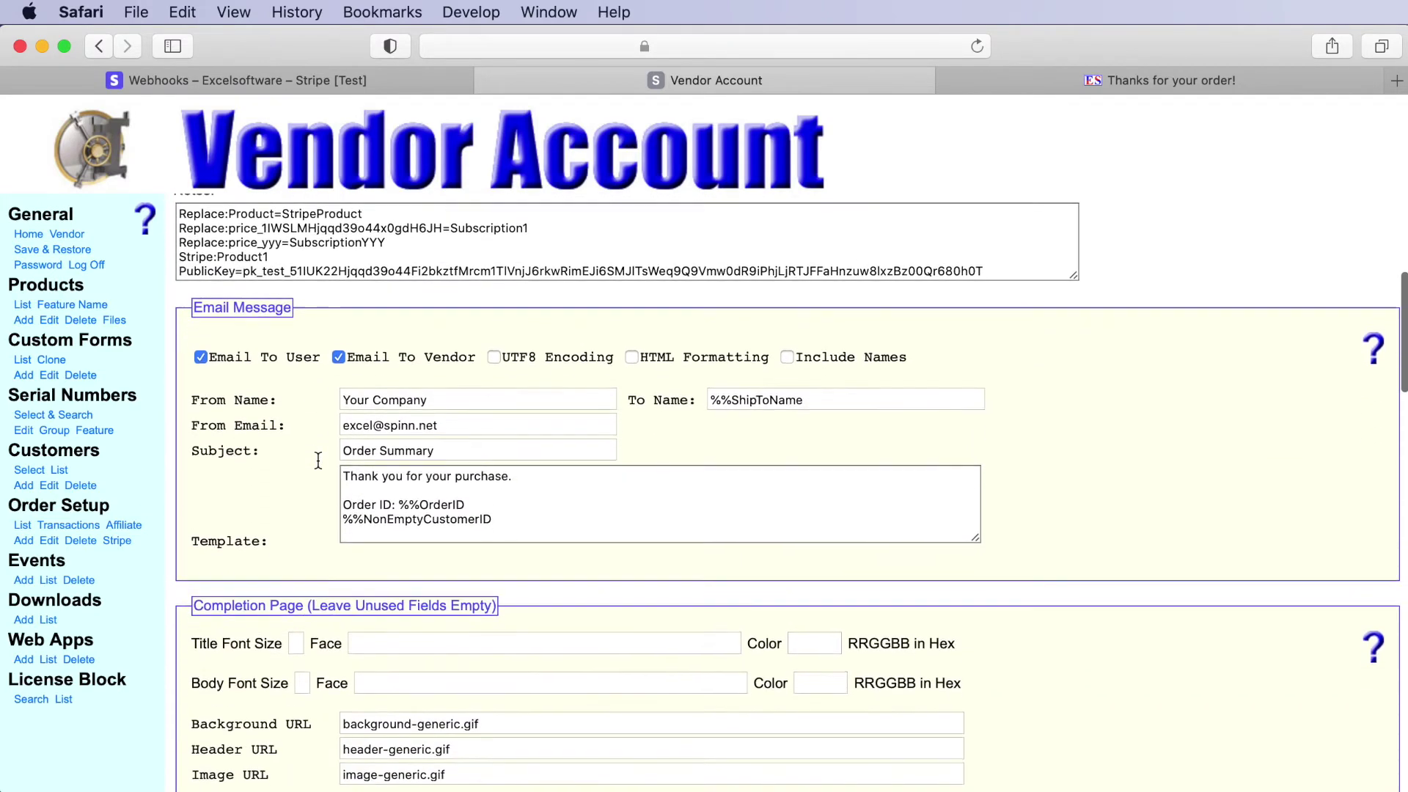
{"action": "scroll", "coordinate": [318, 460], "scroll_direction": "down", "scroll_amount": 4}
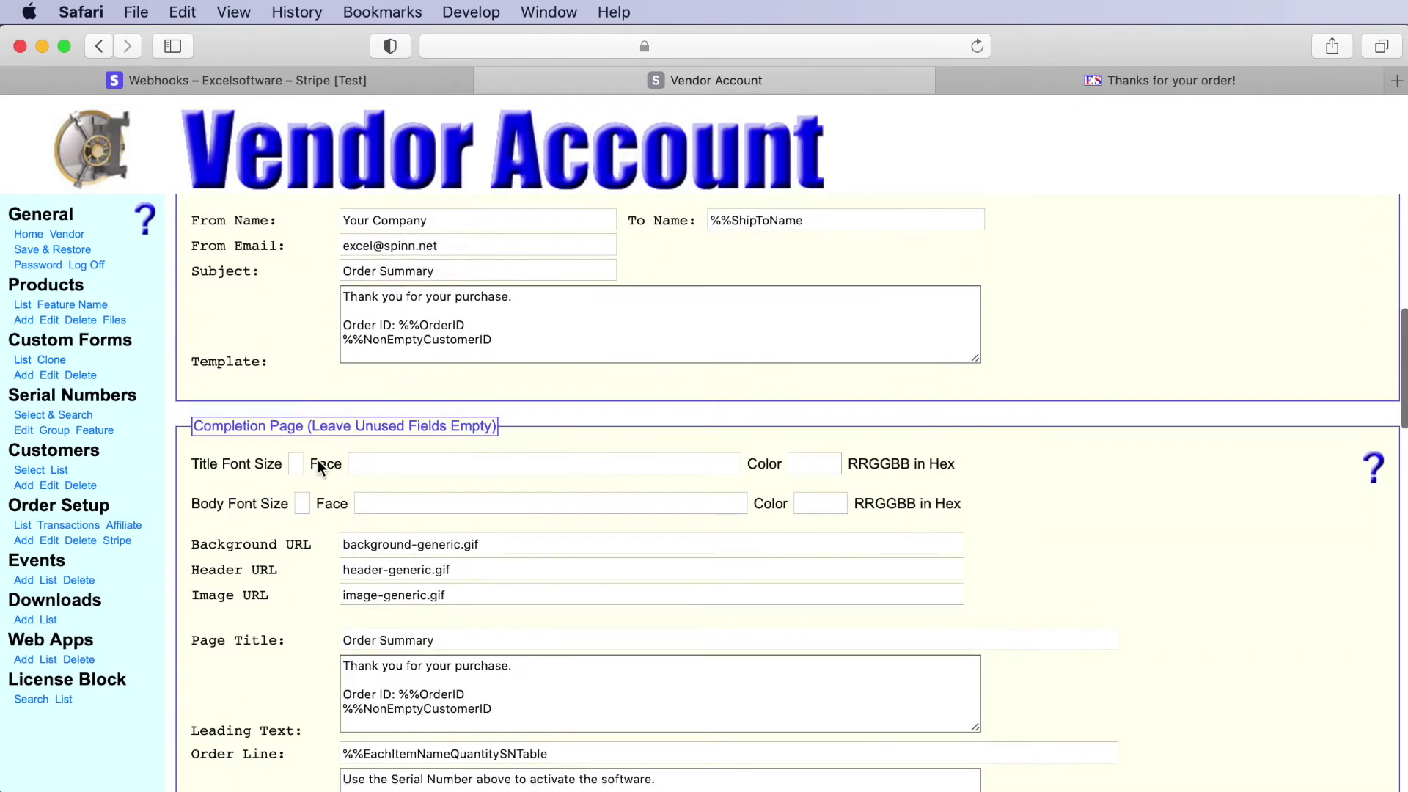
{"action": "scroll", "coordinate": [318, 460], "scroll_direction": "down", "scroll_amount": 4}
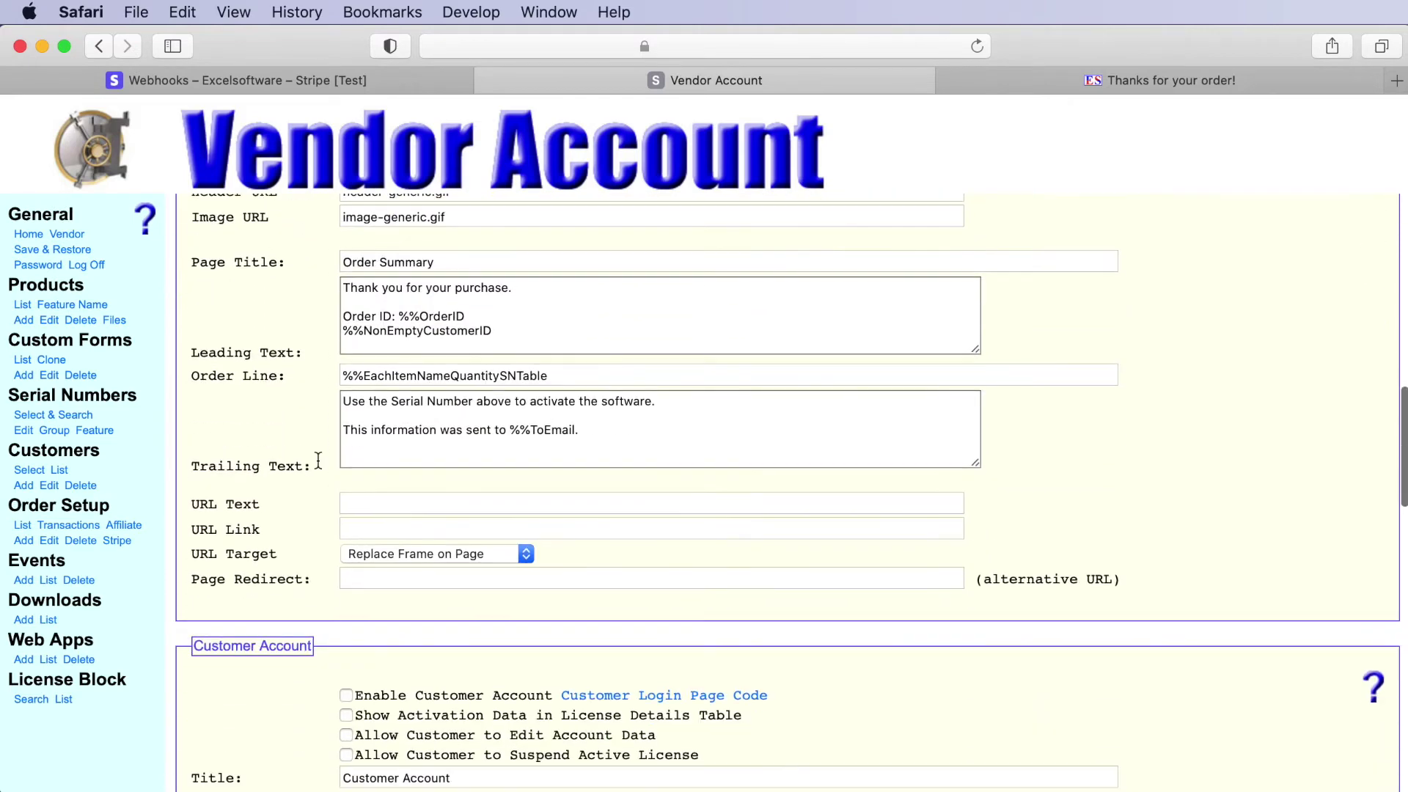
{"action": "scroll", "coordinate": [318, 460], "scroll_direction": "up", "scroll_amount": 3}
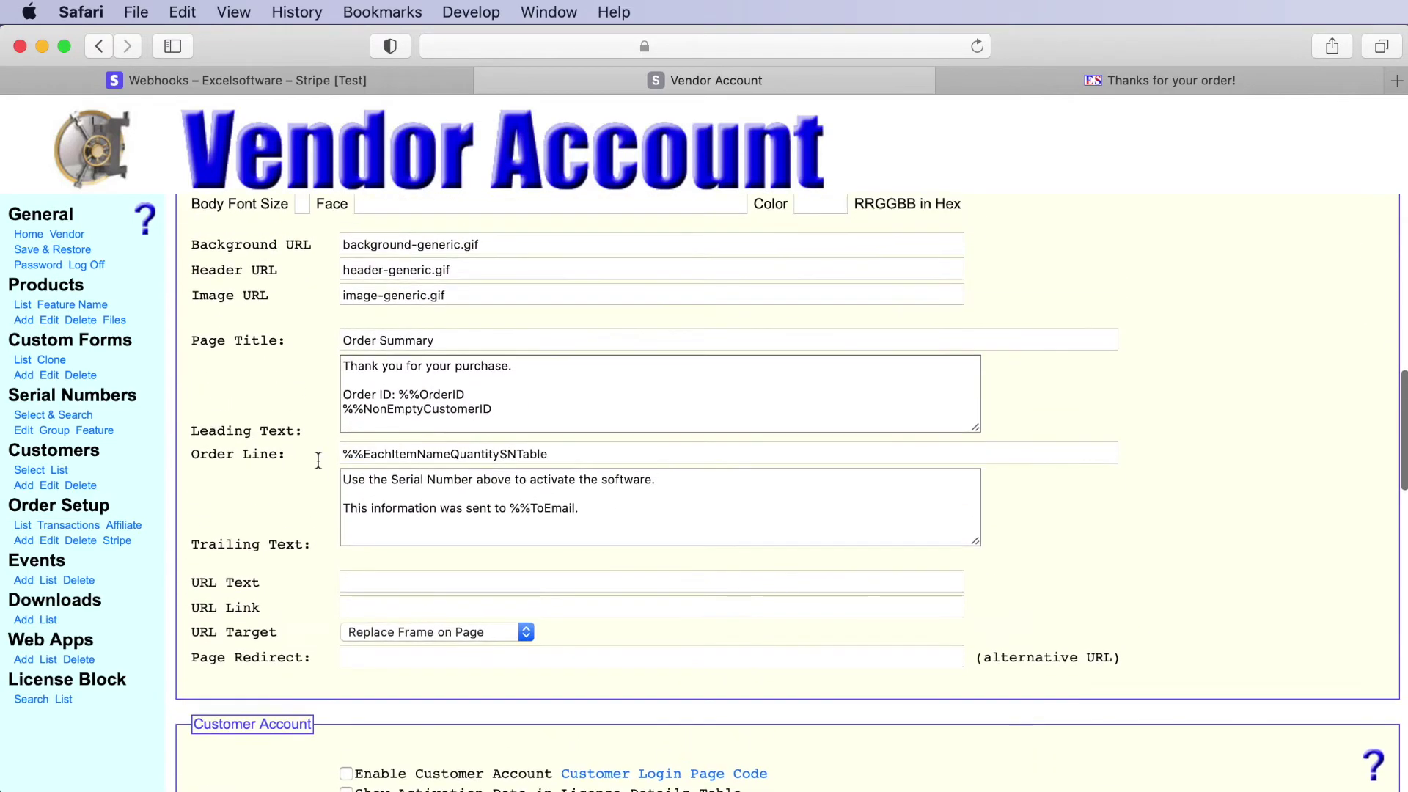
{"action": "scroll", "coordinate": [318, 460], "scroll_direction": "up", "scroll_amount": 6}
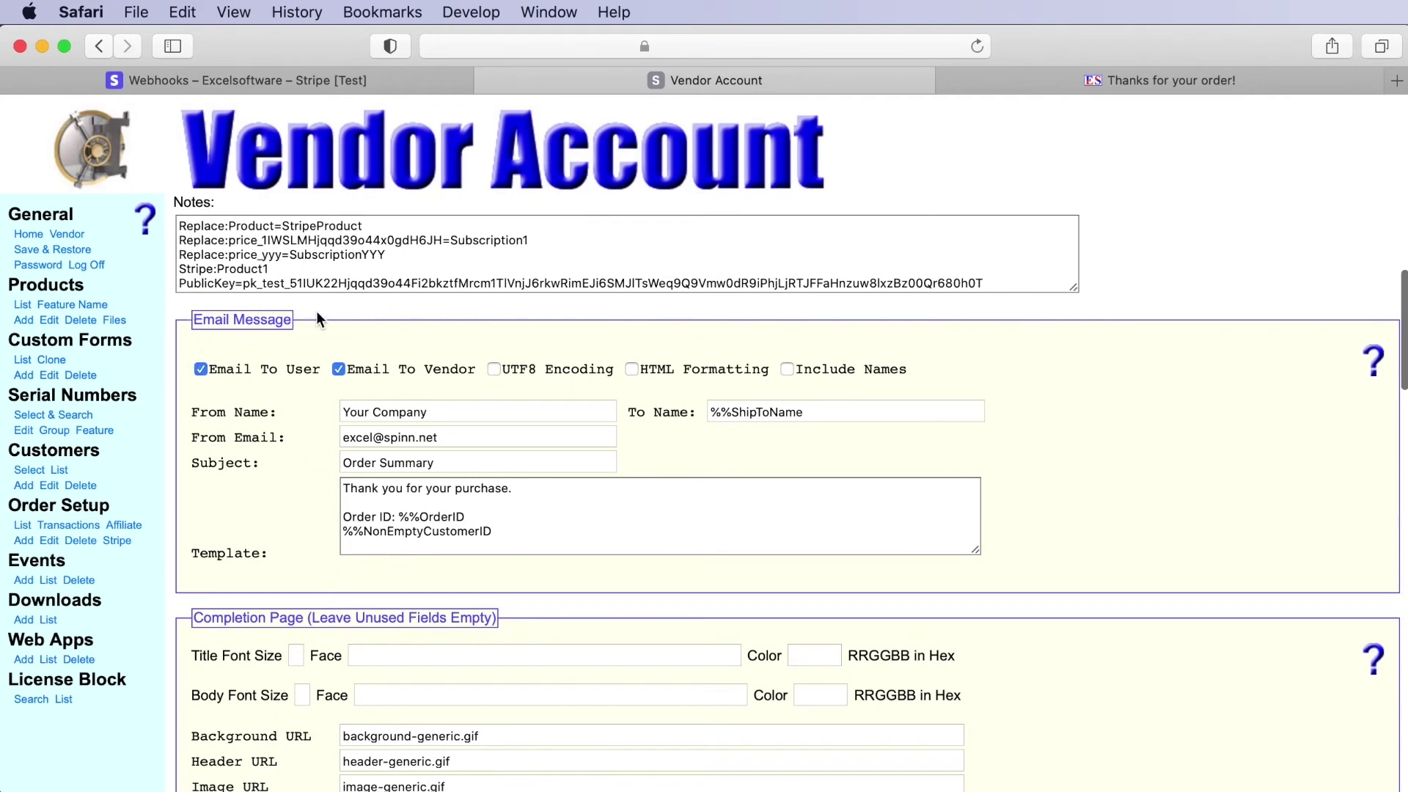
- Enlarge the email template box, then review the latest $1.99 Product1 payment: $0.36 fee, $1.63 net
{"action": "left_click_drag", "start_coordinate": [976, 549], "coordinate": [1032, 732]}
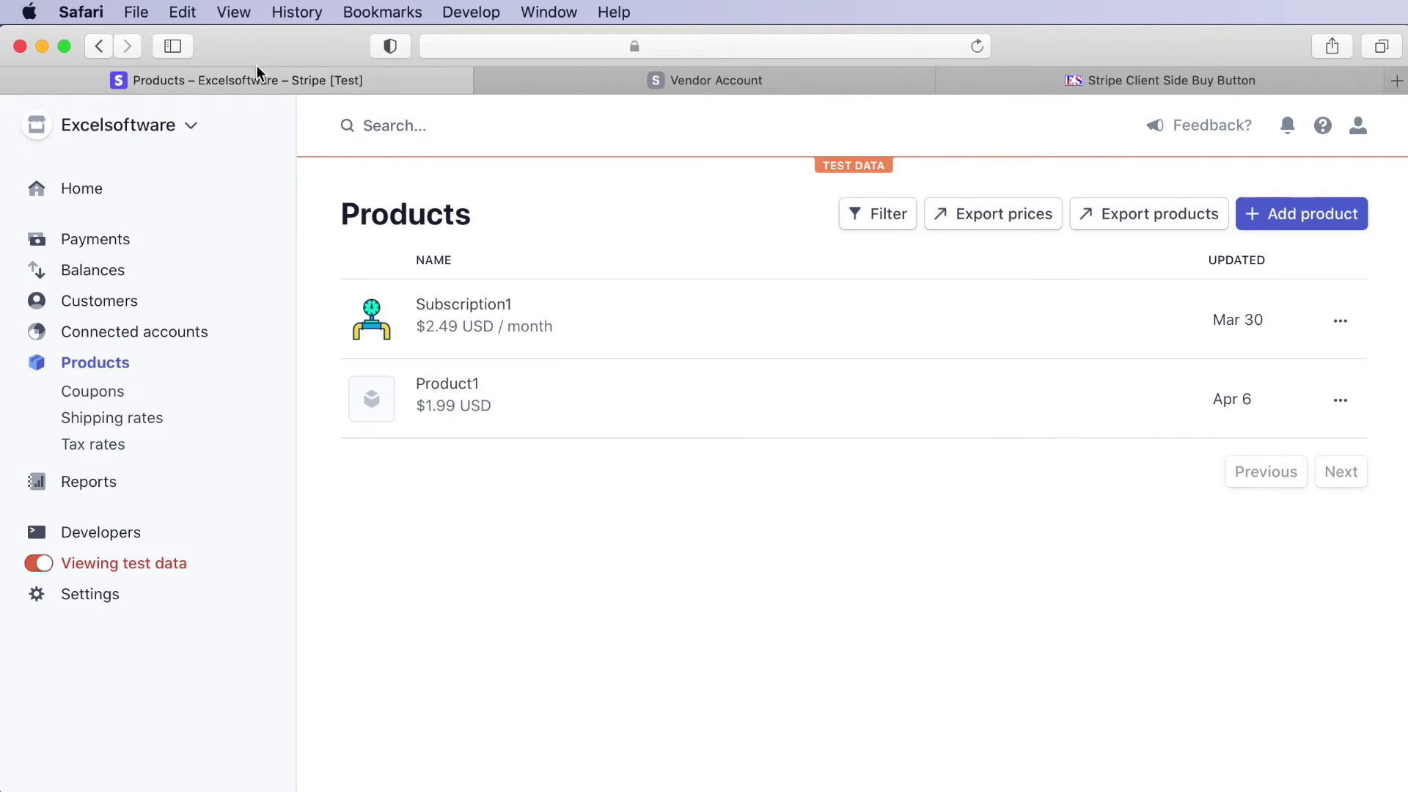
{"action": "left_click", "coordinate": [88, 242]}
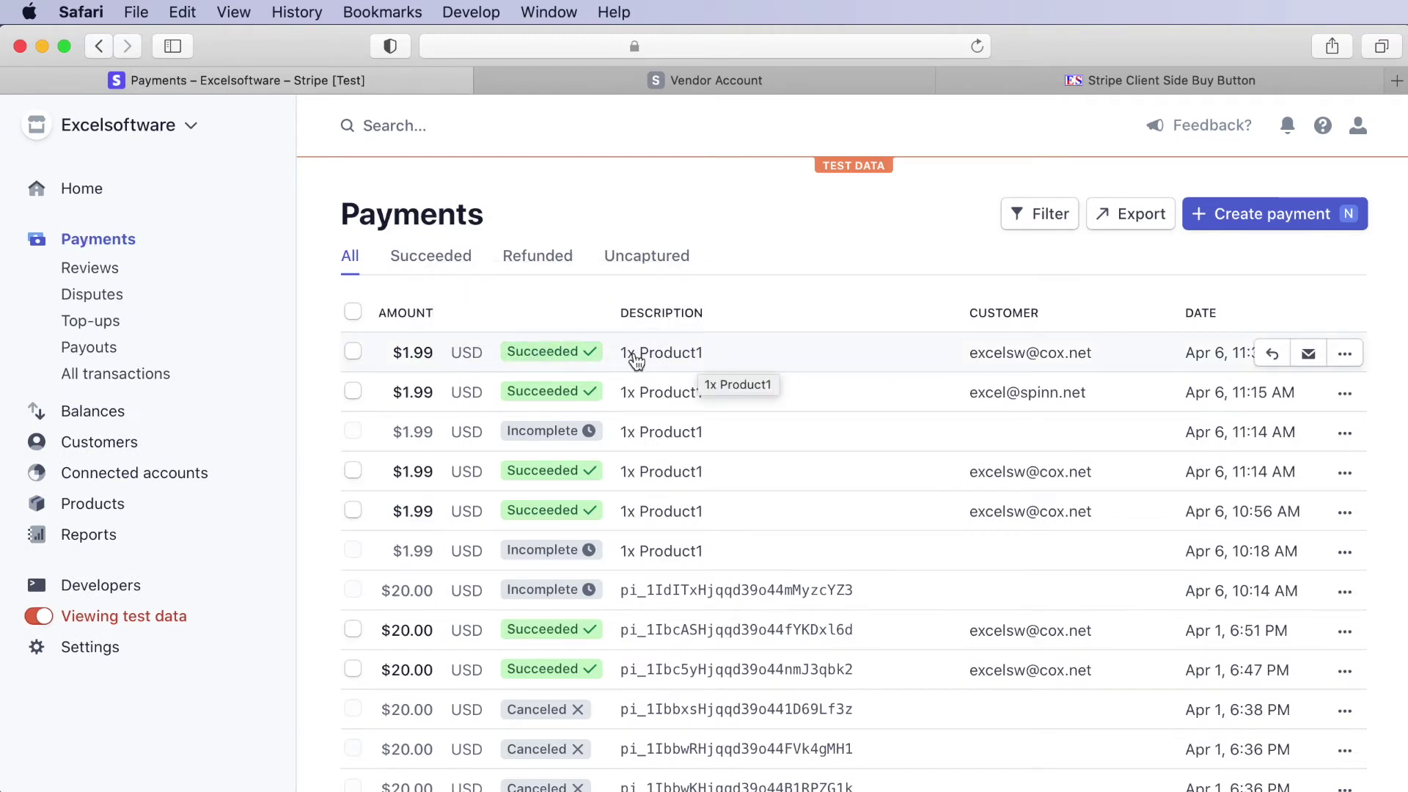
{"action": "left_click", "coordinate": [633, 357]}
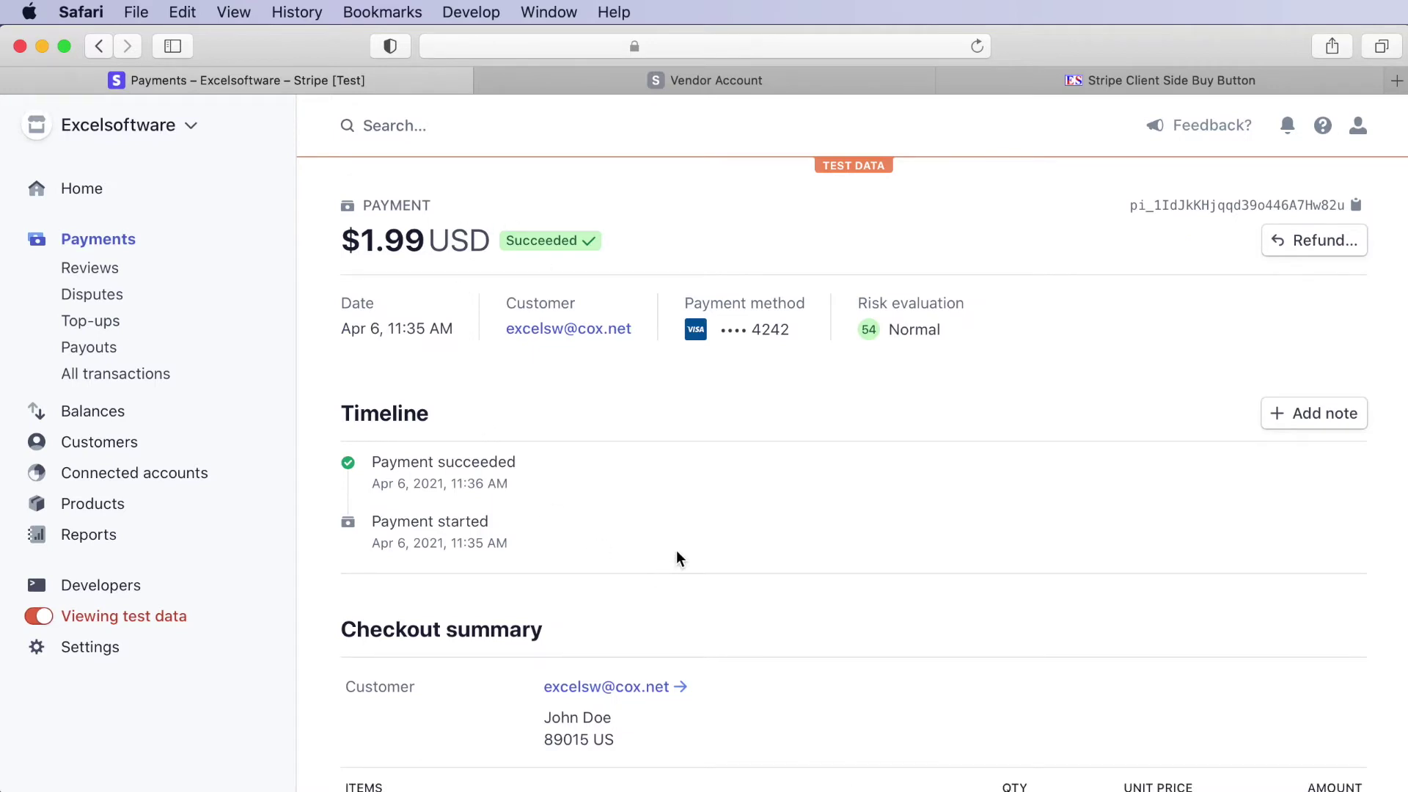
{"action": "scroll", "coordinate": [676, 552], "scroll_direction": "down", "scroll_amount": 5}
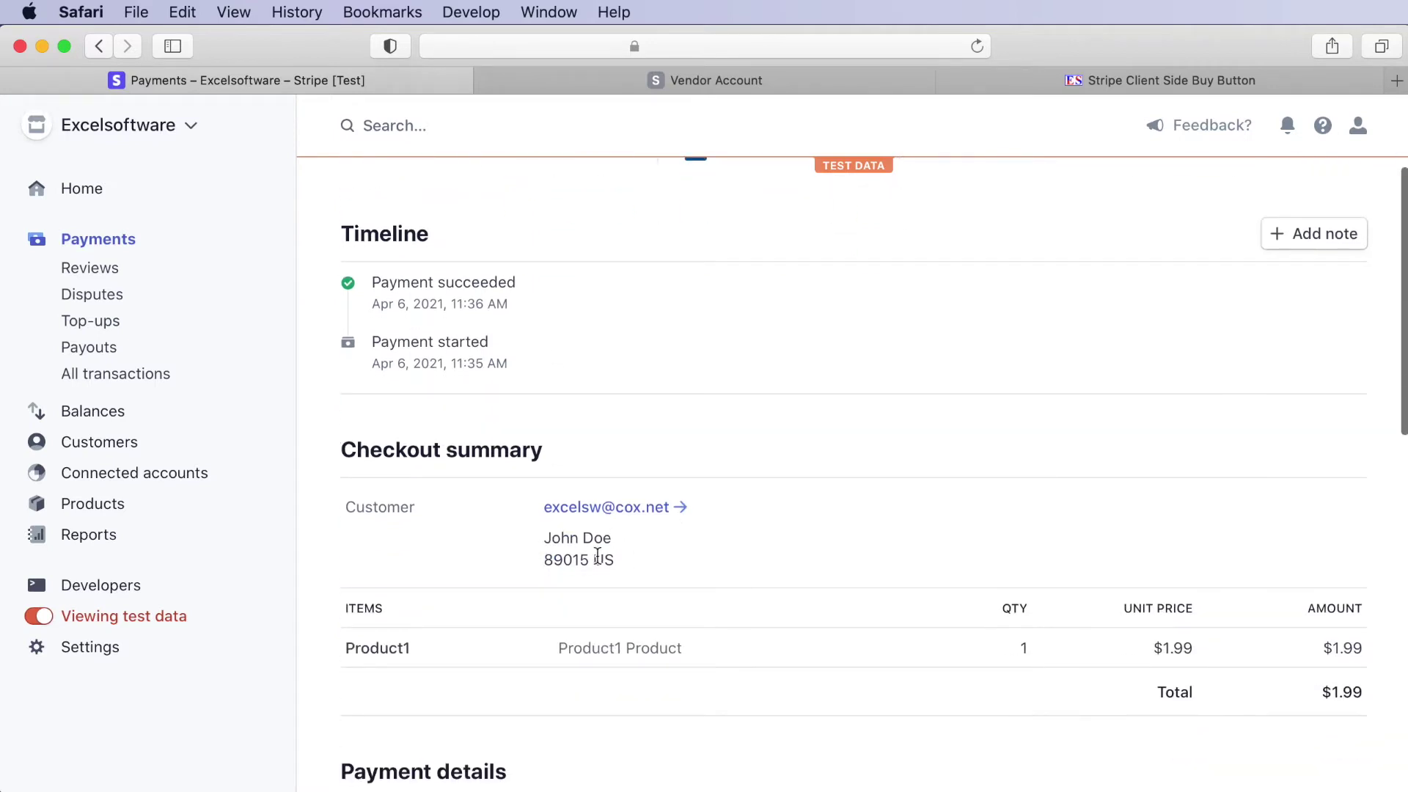
{"action": "scroll", "coordinate": [658, 616], "scroll_direction": "down", "scroll_amount": 7}
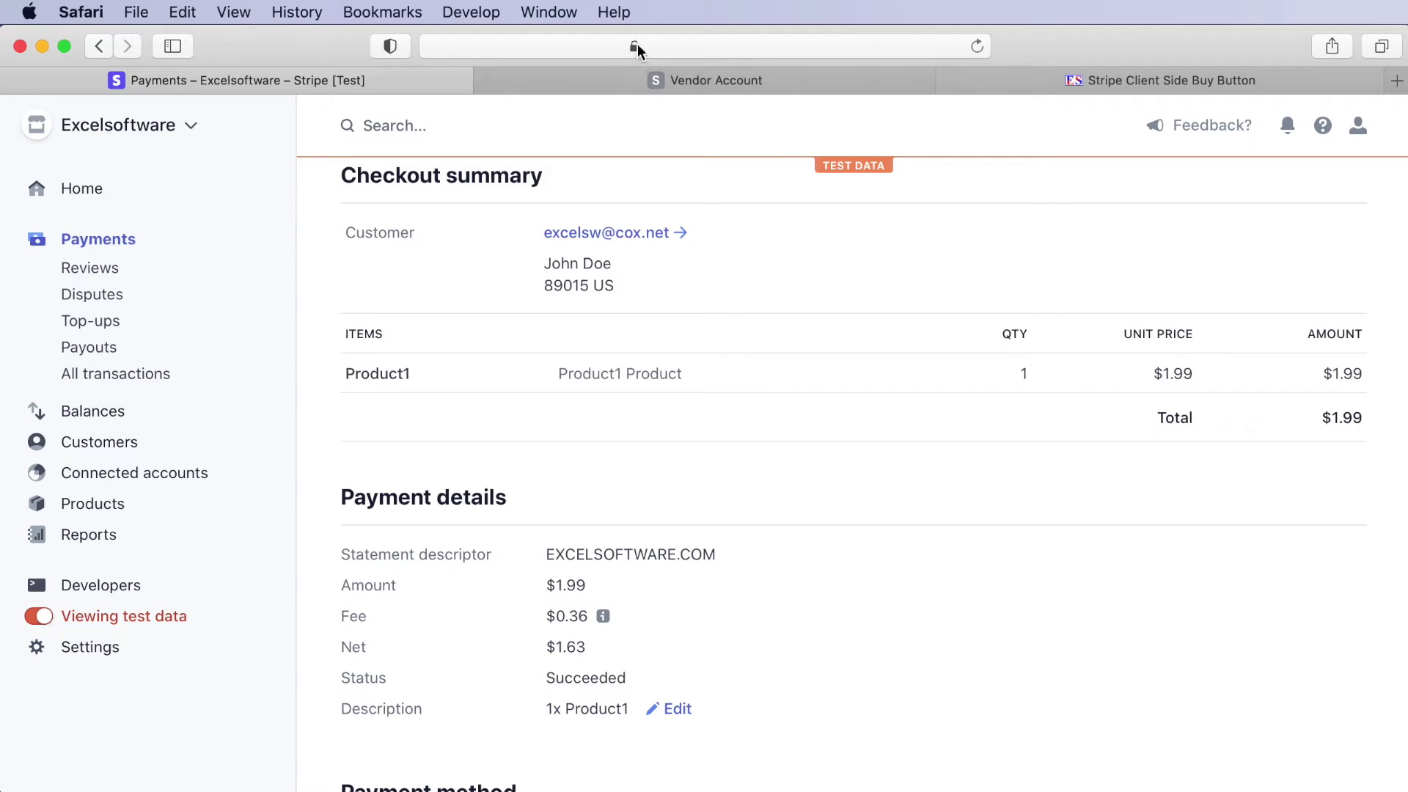
- Glance at the Vendor Account page, then return to Stripe and open the Products list
{"action": "left_click", "coordinate": [596, 90]}
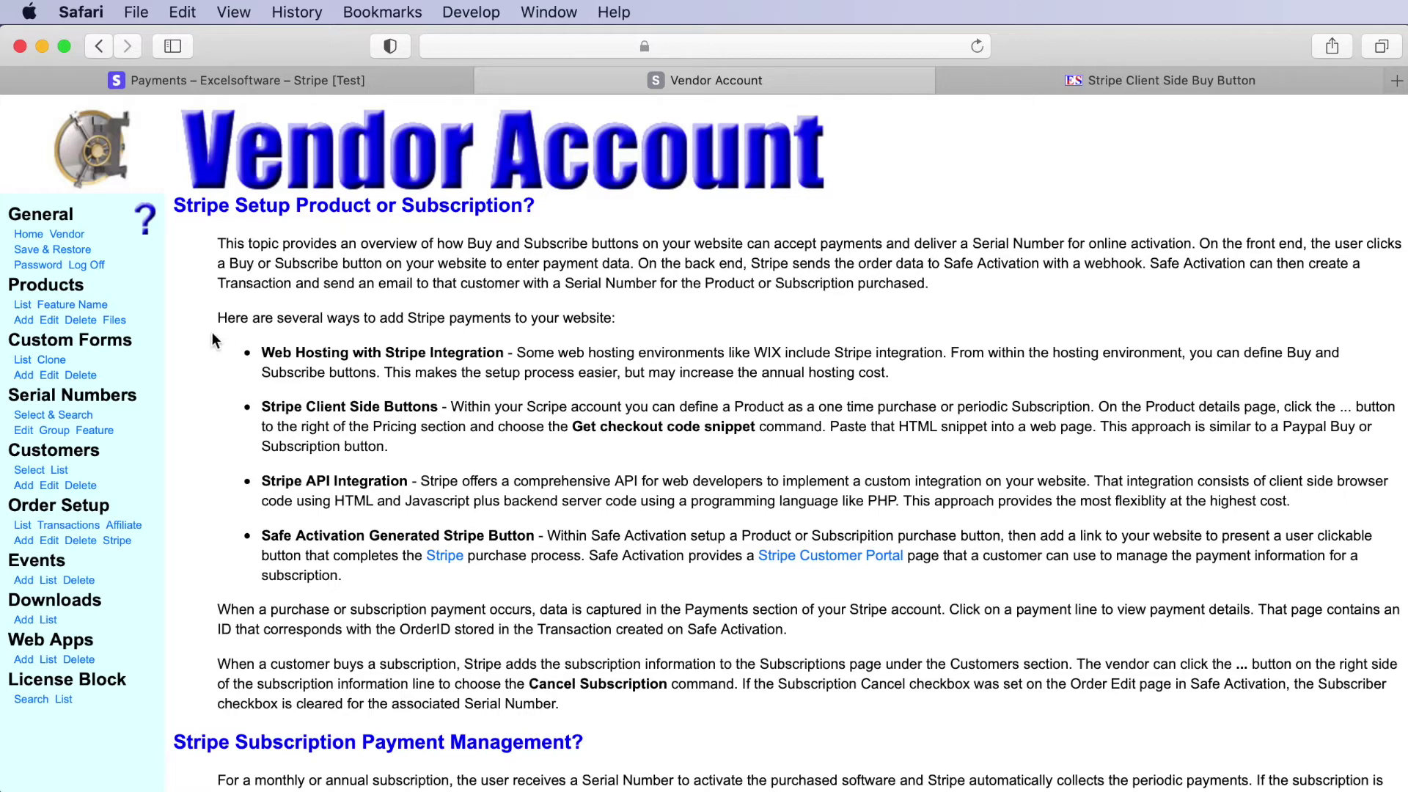
{"action": "left_click", "coordinate": [253, 79]}
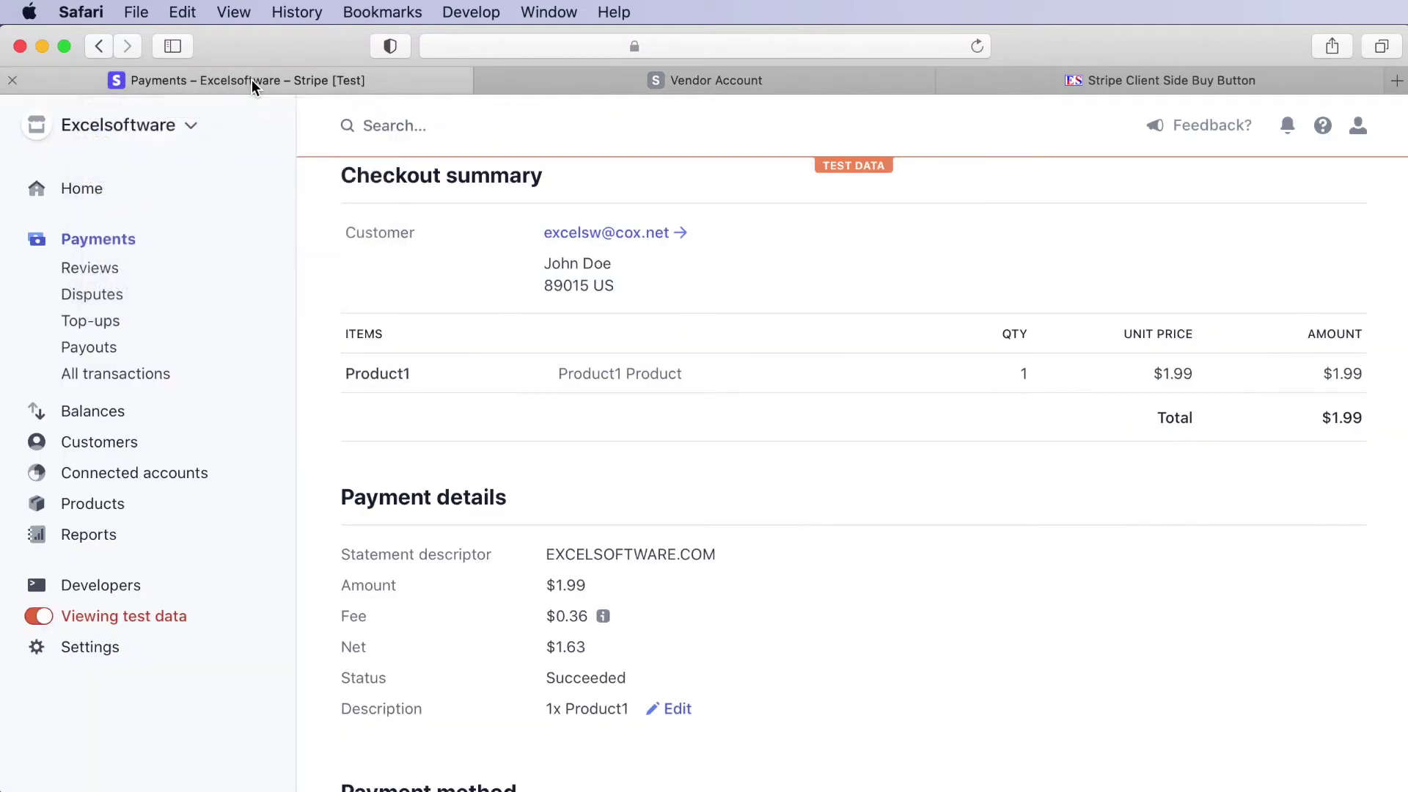
{"action": "left_click", "coordinate": [94, 508]}
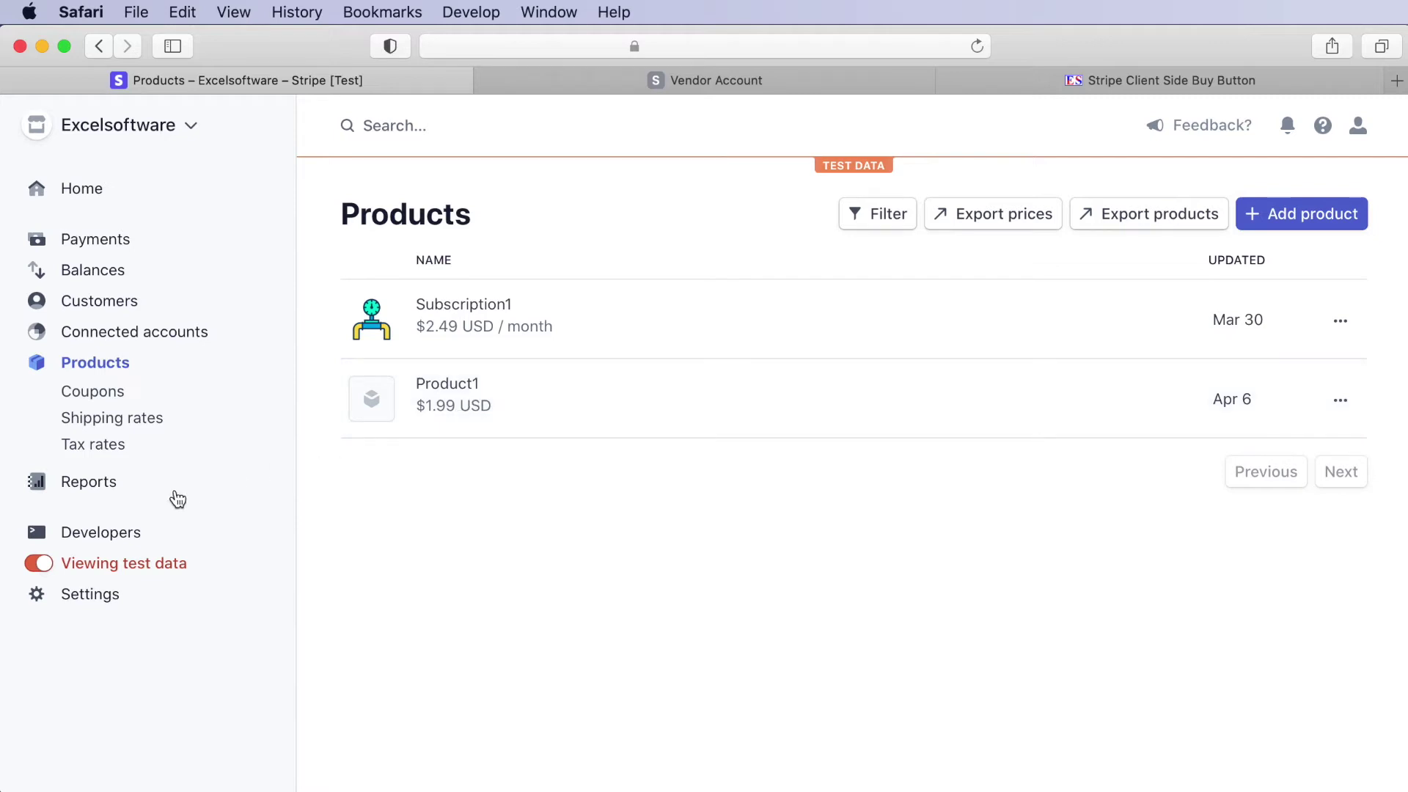
- Open the safeactivation.com webhook endpoint under Developers > Webhooks to see its URL and event types
{"action": "left_click", "coordinate": [37, 533]}
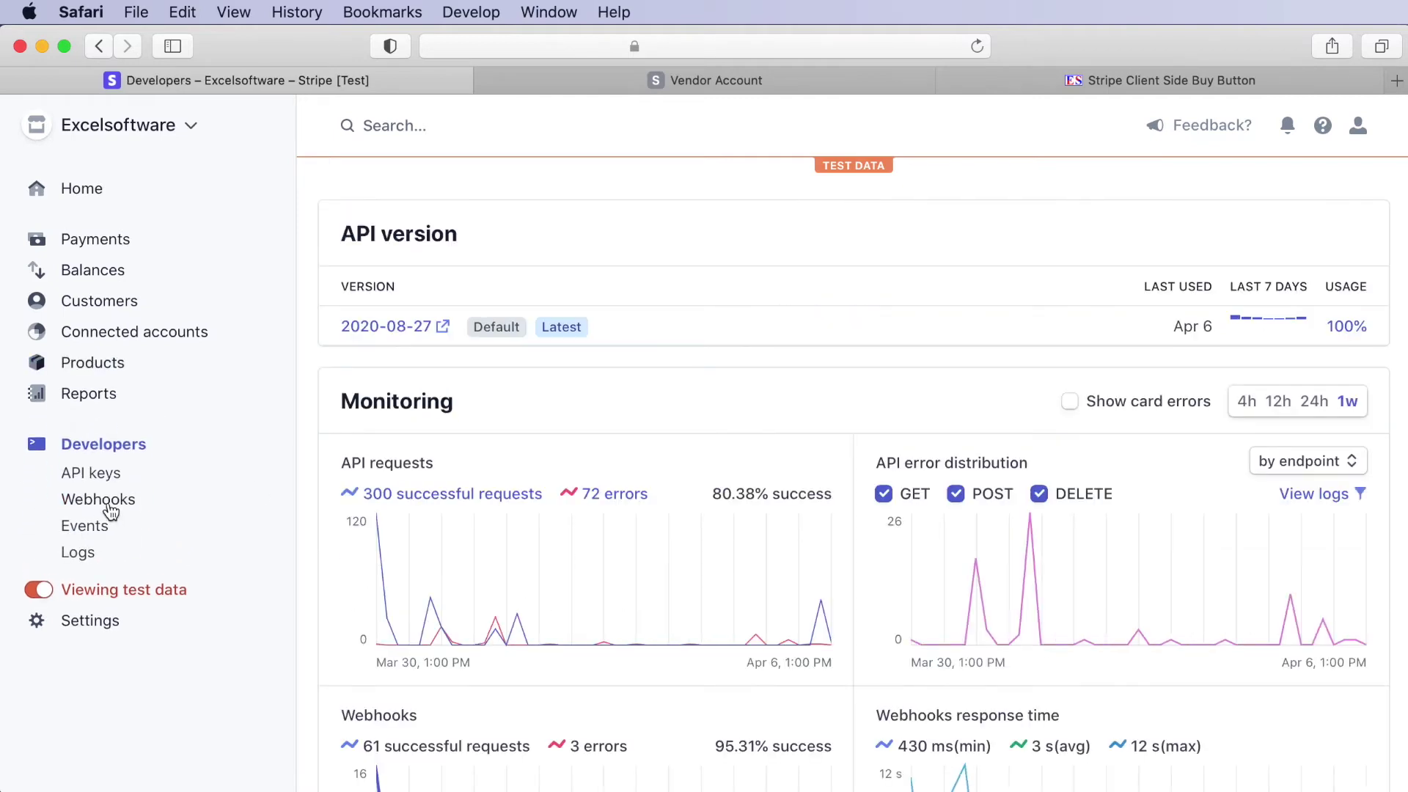
{"action": "left_click", "coordinate": [106, 502]}
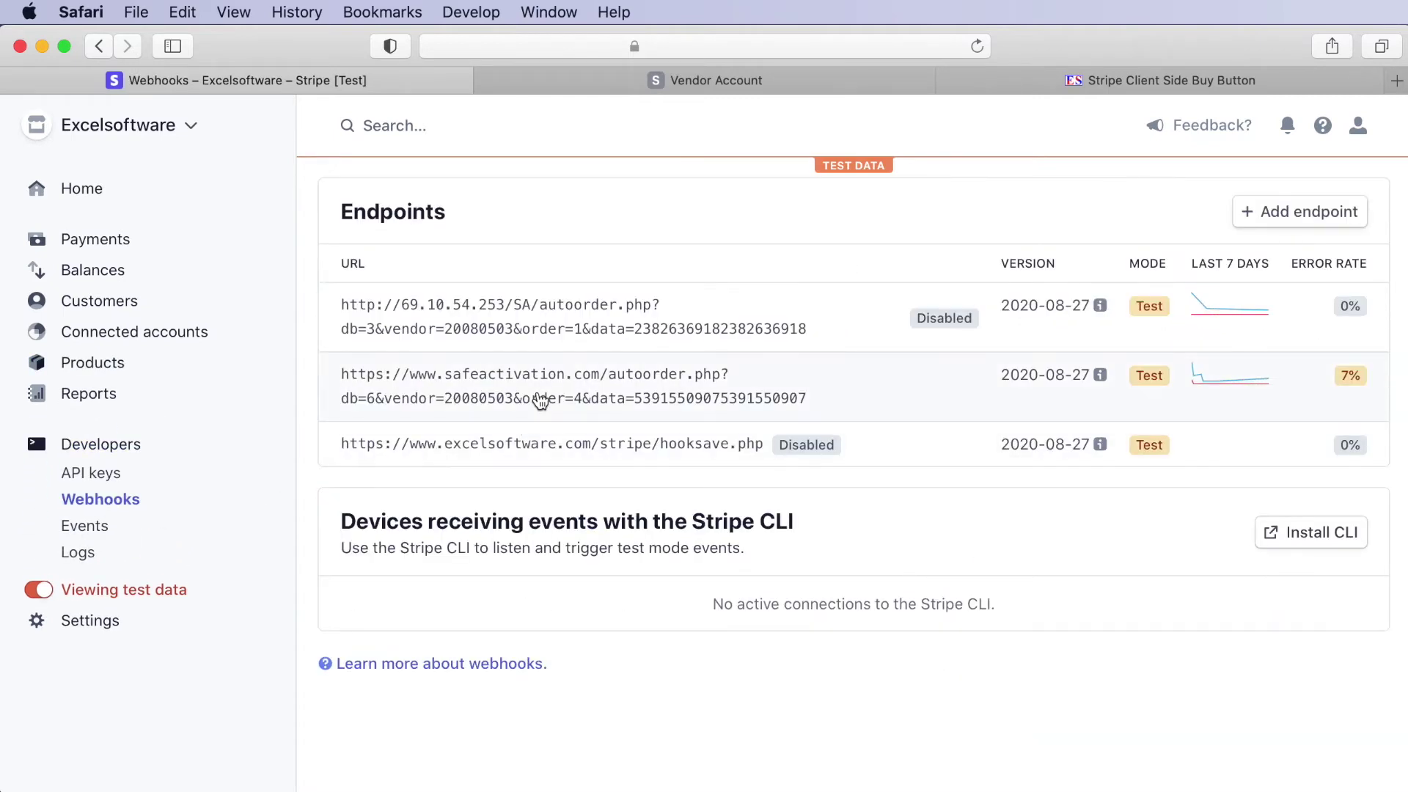
{"action": "left_click", "coordinate": [540, 401]}
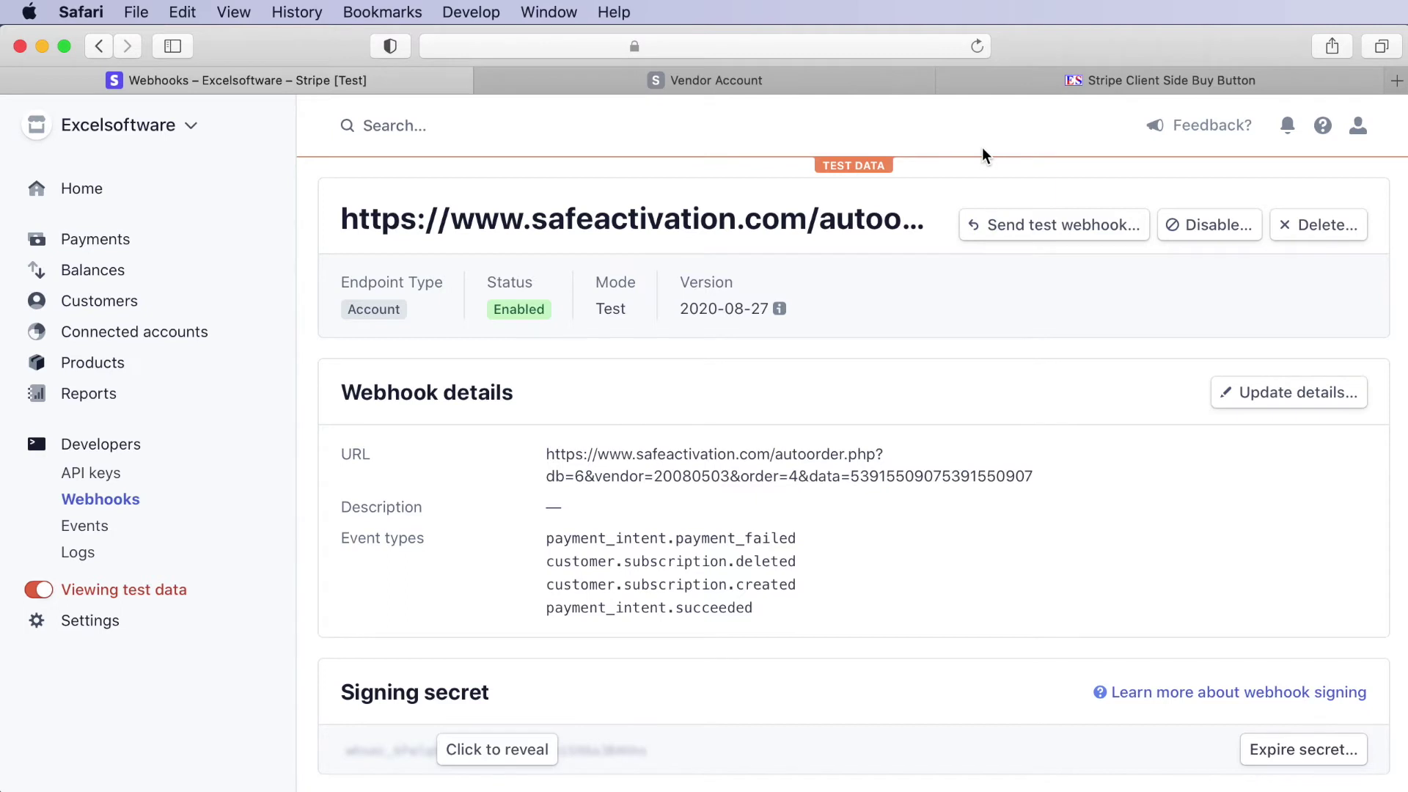
- Start the $1.99 Product1 checkout from the client-side buy button page, then return to Vendor Account
{"action": "left_click", "coordinate": [1028, 83]}
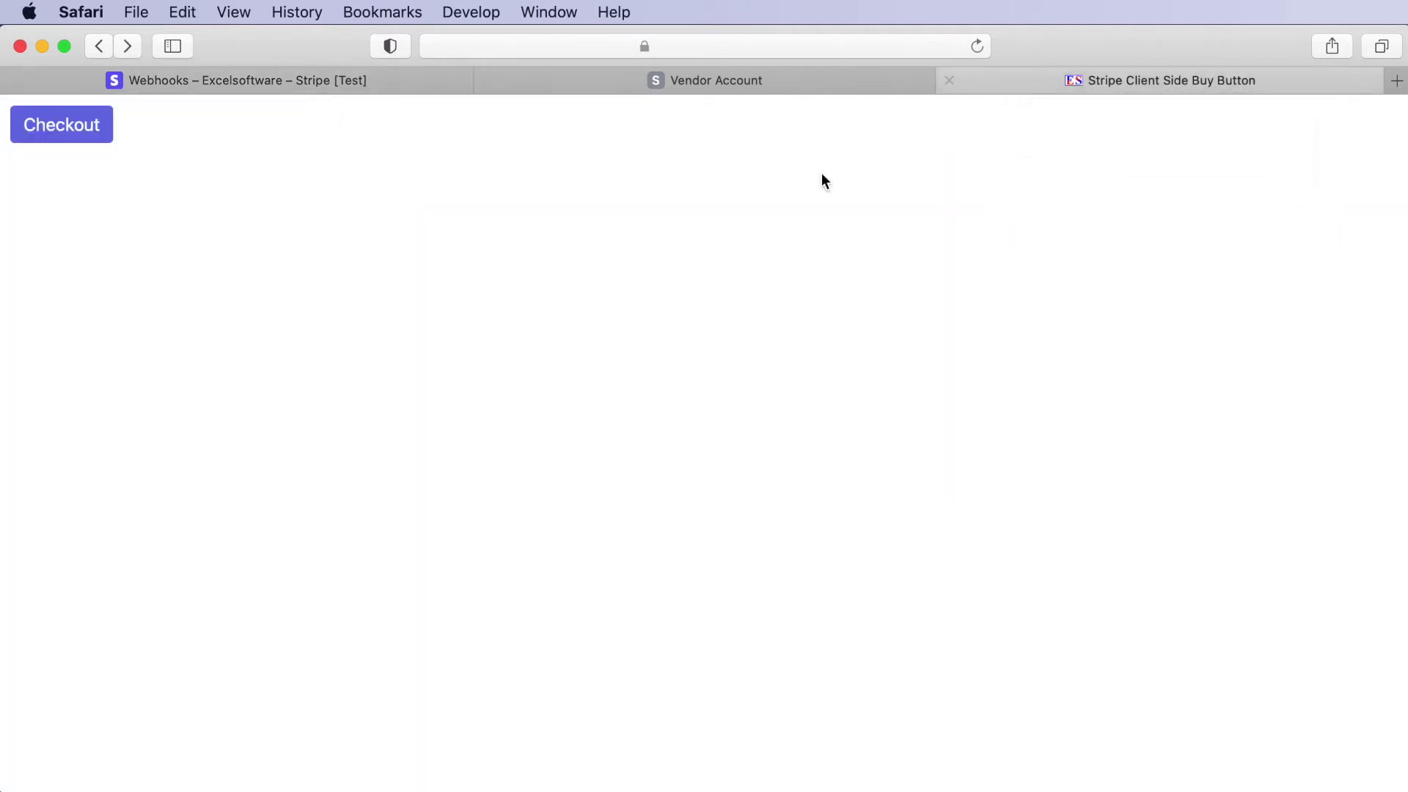
{"action": "left_click", "coordinate": [63, 122]}
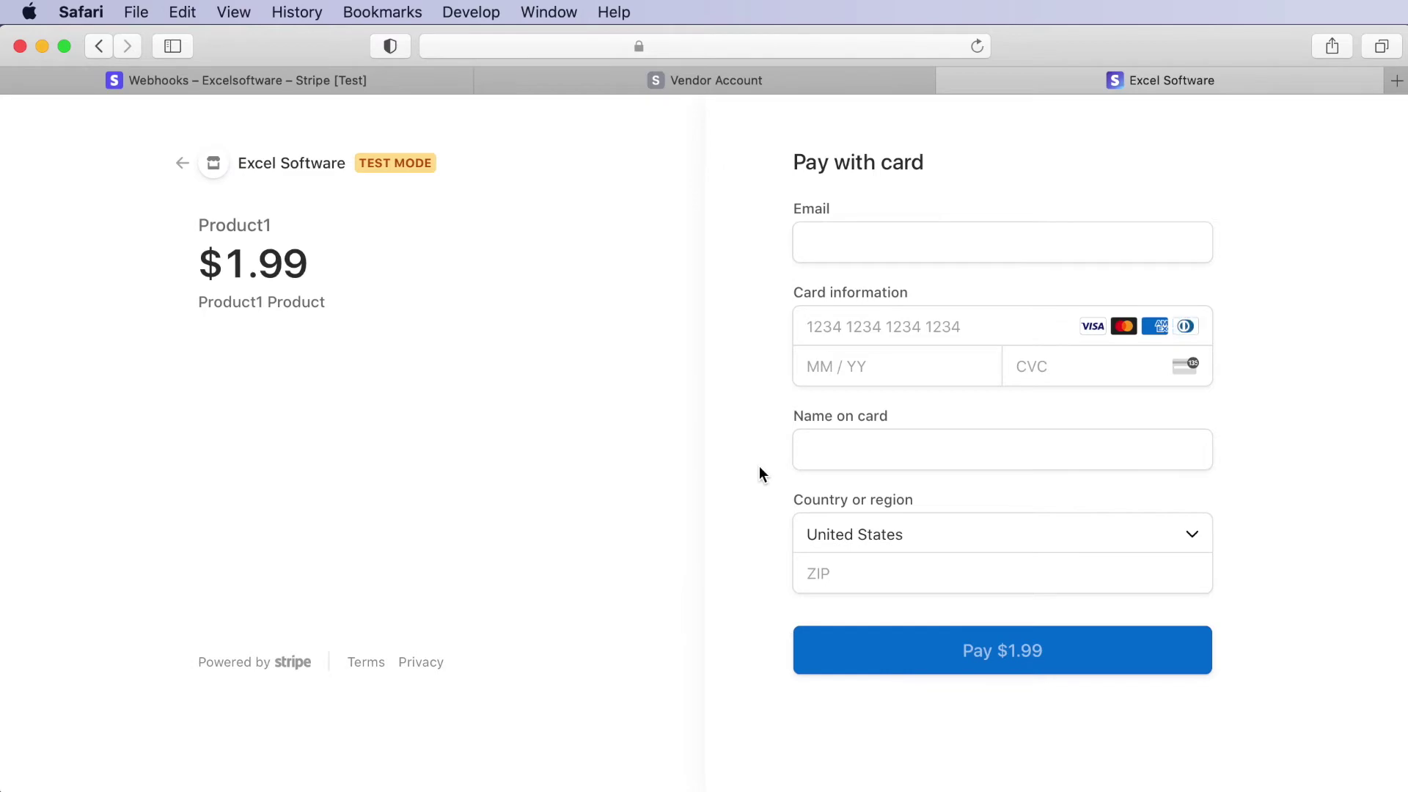
{"action": "key", "text": "ctrl+shift+Tab"}
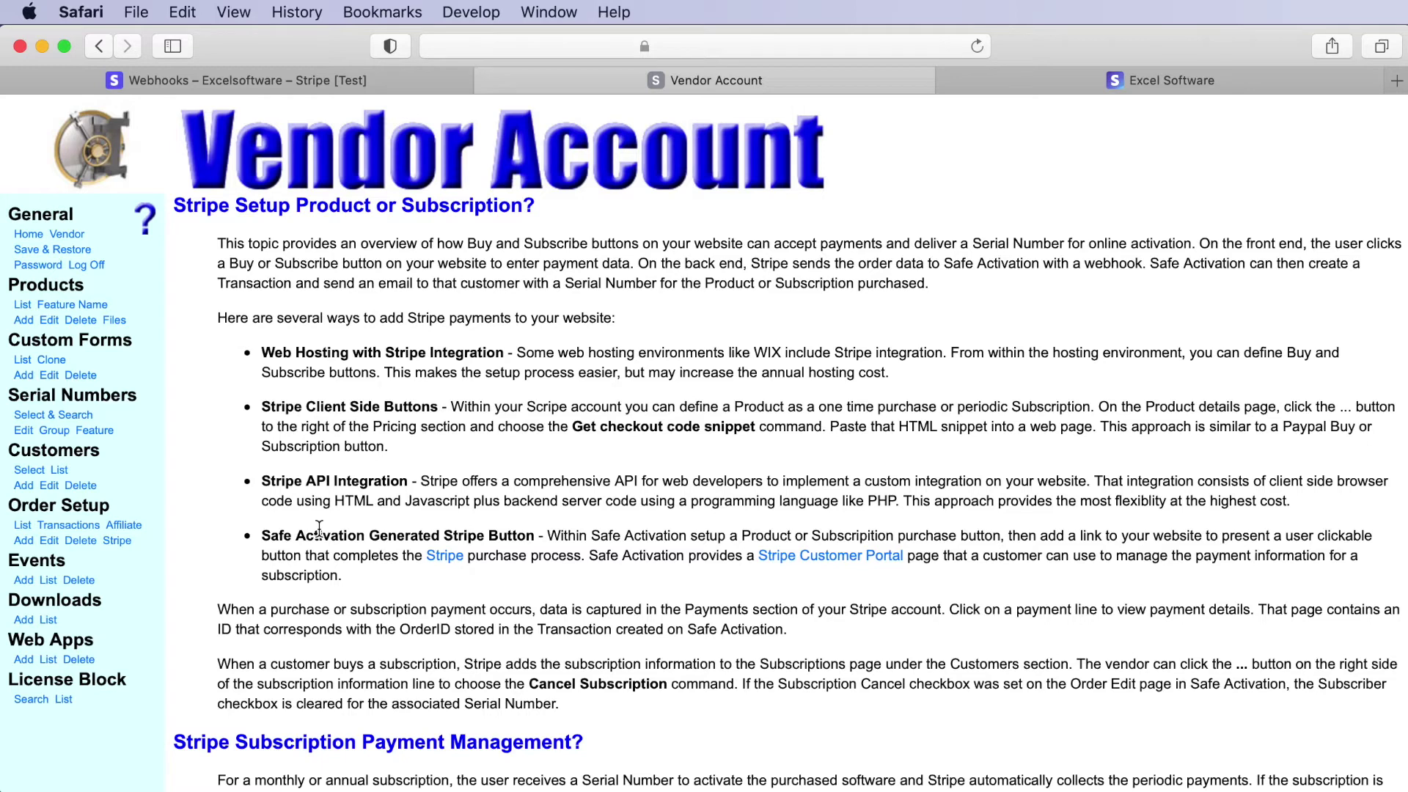
- Open the Product1 Stripe button form (Buy Now, 2.95 usd, card, coupon yes) for editing
{"action": "left_click", "coordinate": [117, 541]}
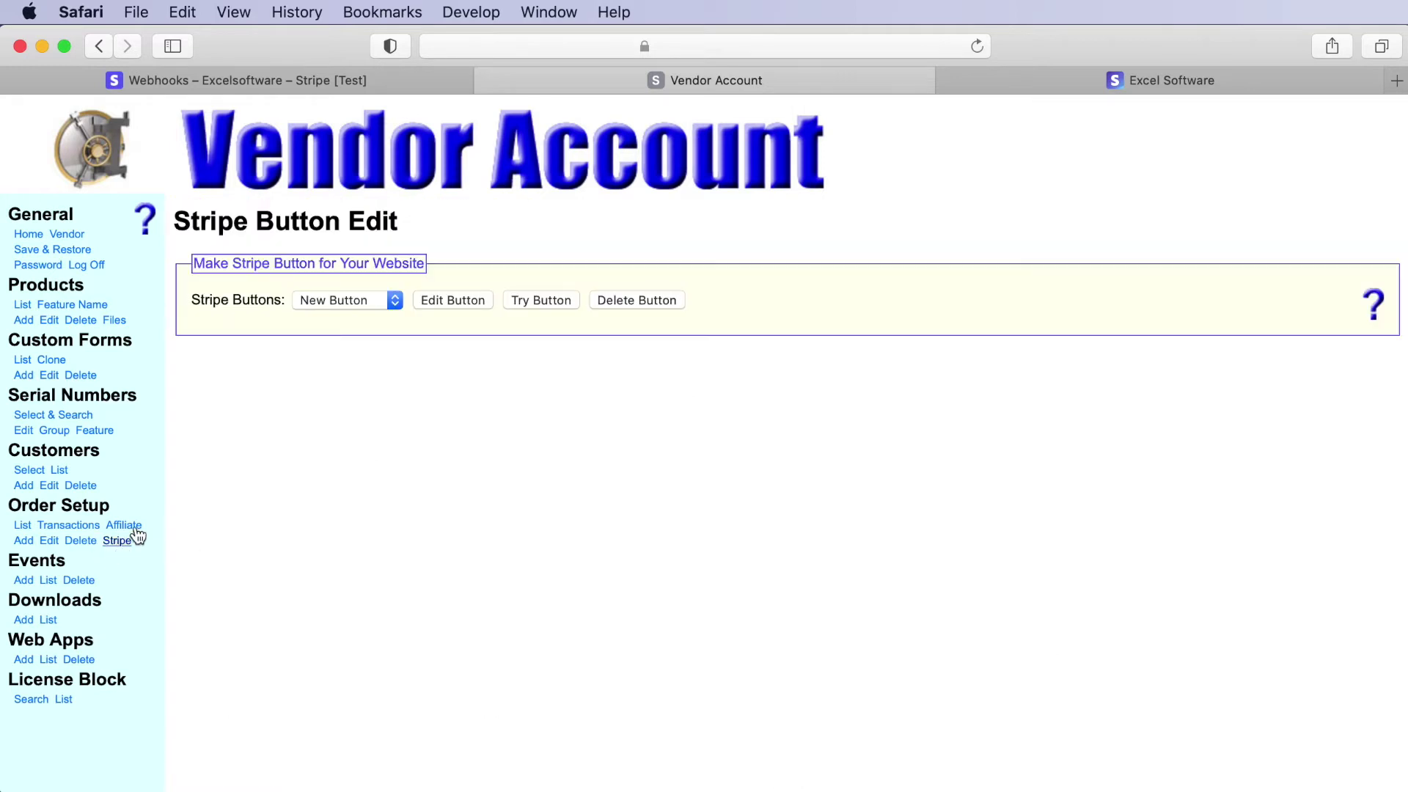
{"action": "left_click", "coordinate": [331, 302]}
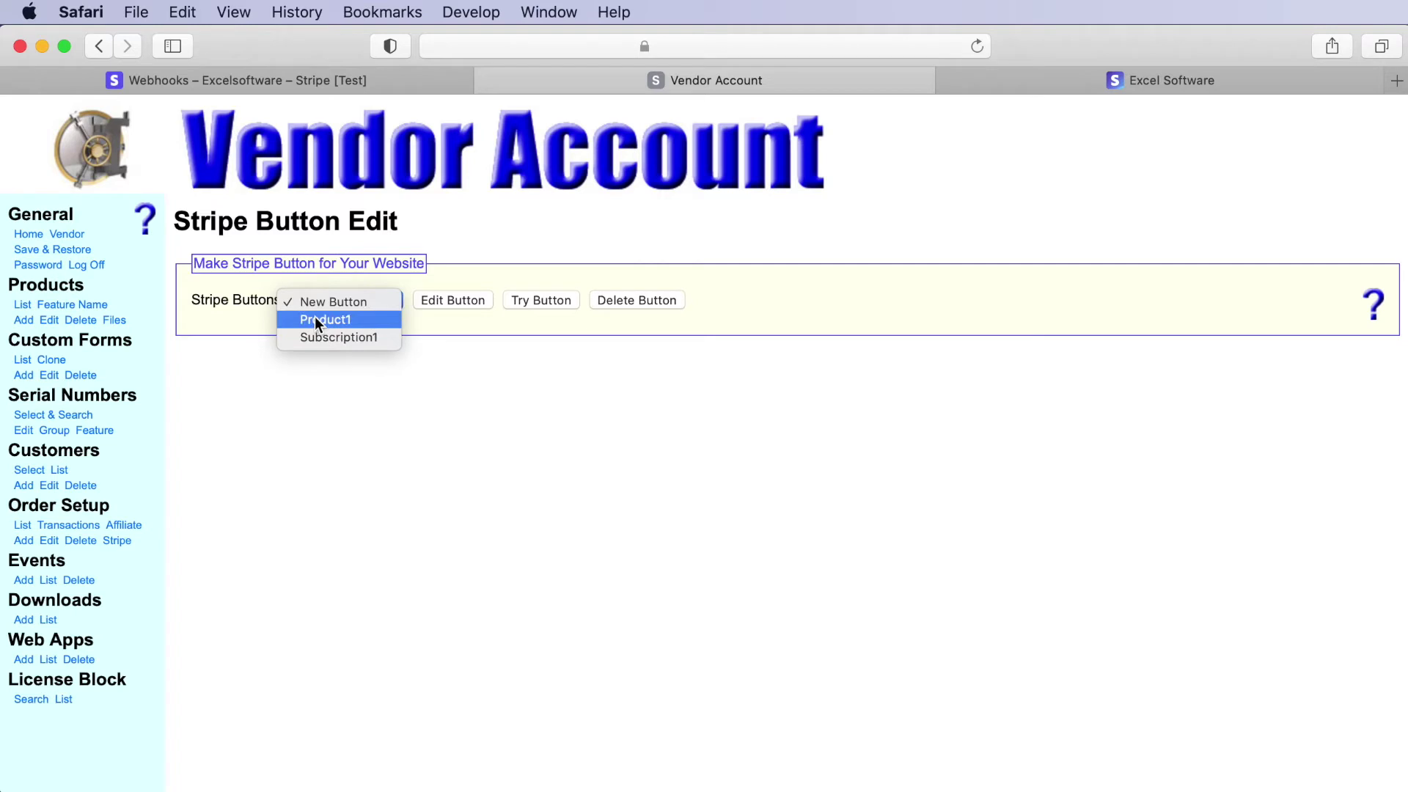
{"action": "left_click", "coordinate": [315, 318]}
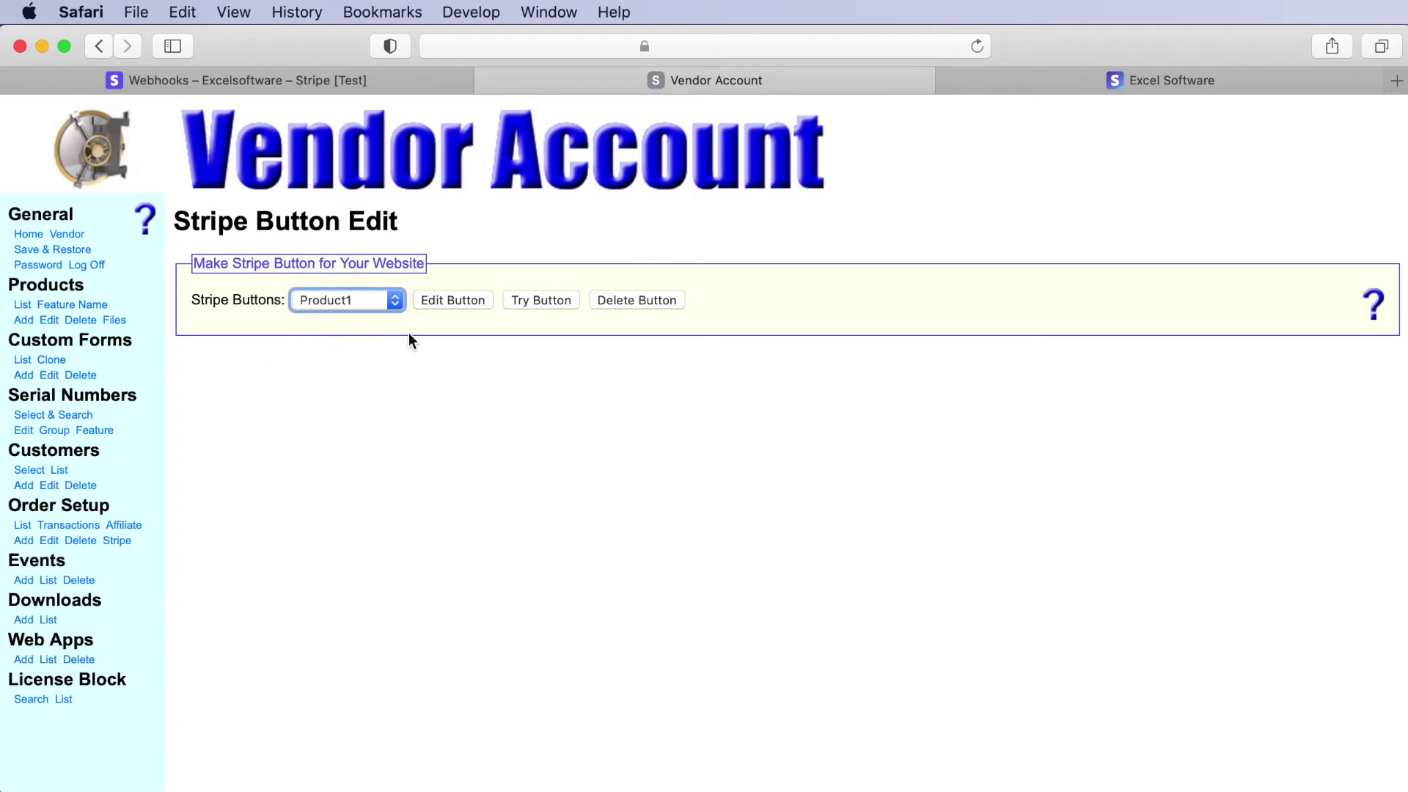
{"action": "left_click", "coordinate": [464, 301]}
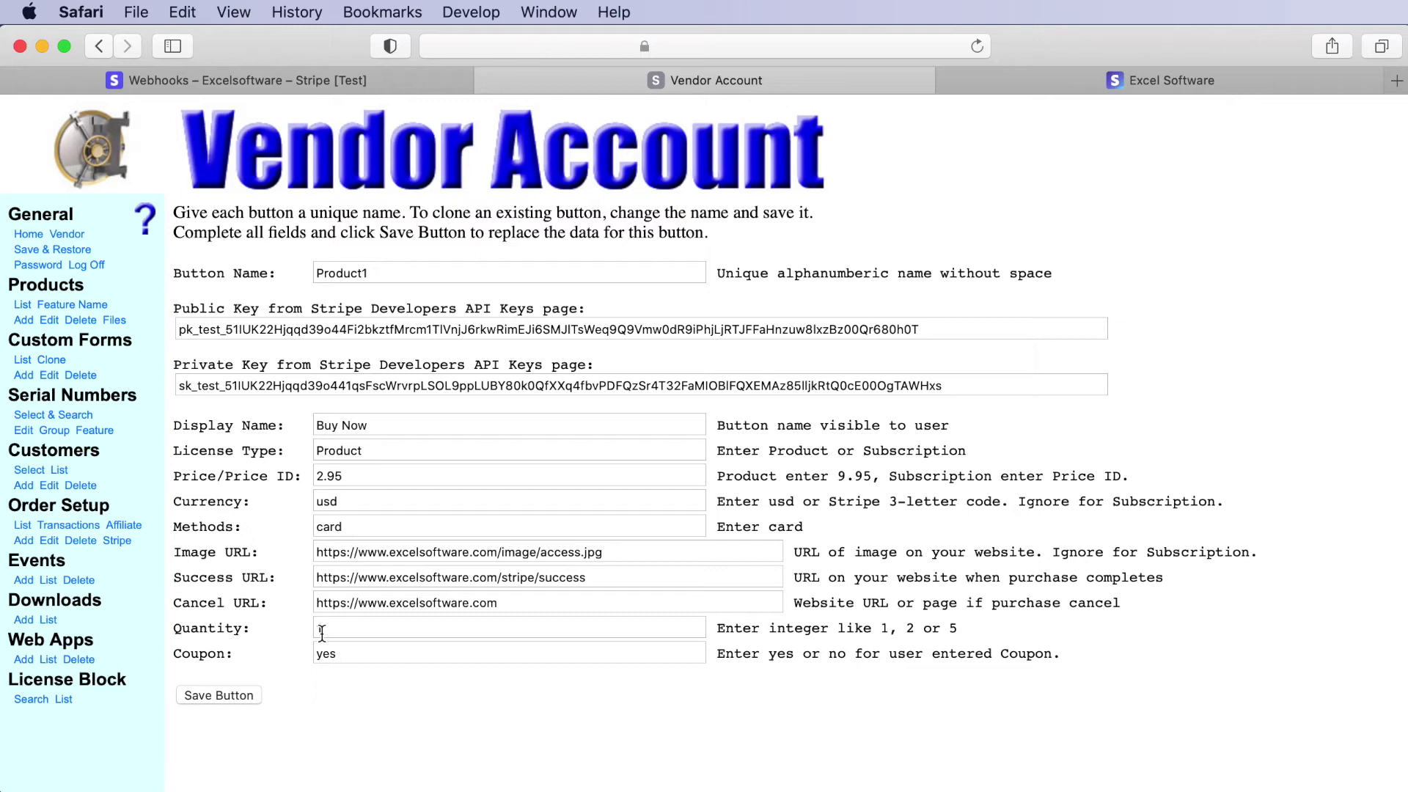
- Set the Product1 button's Quantity to 1 and save it, producing its button URL and iframe embed
{"action": "left_click", "coordinate": [322, 631]}
{"action": "type", "text": "1"}
{"action": "left_click", "coordinate": [214, 695]}
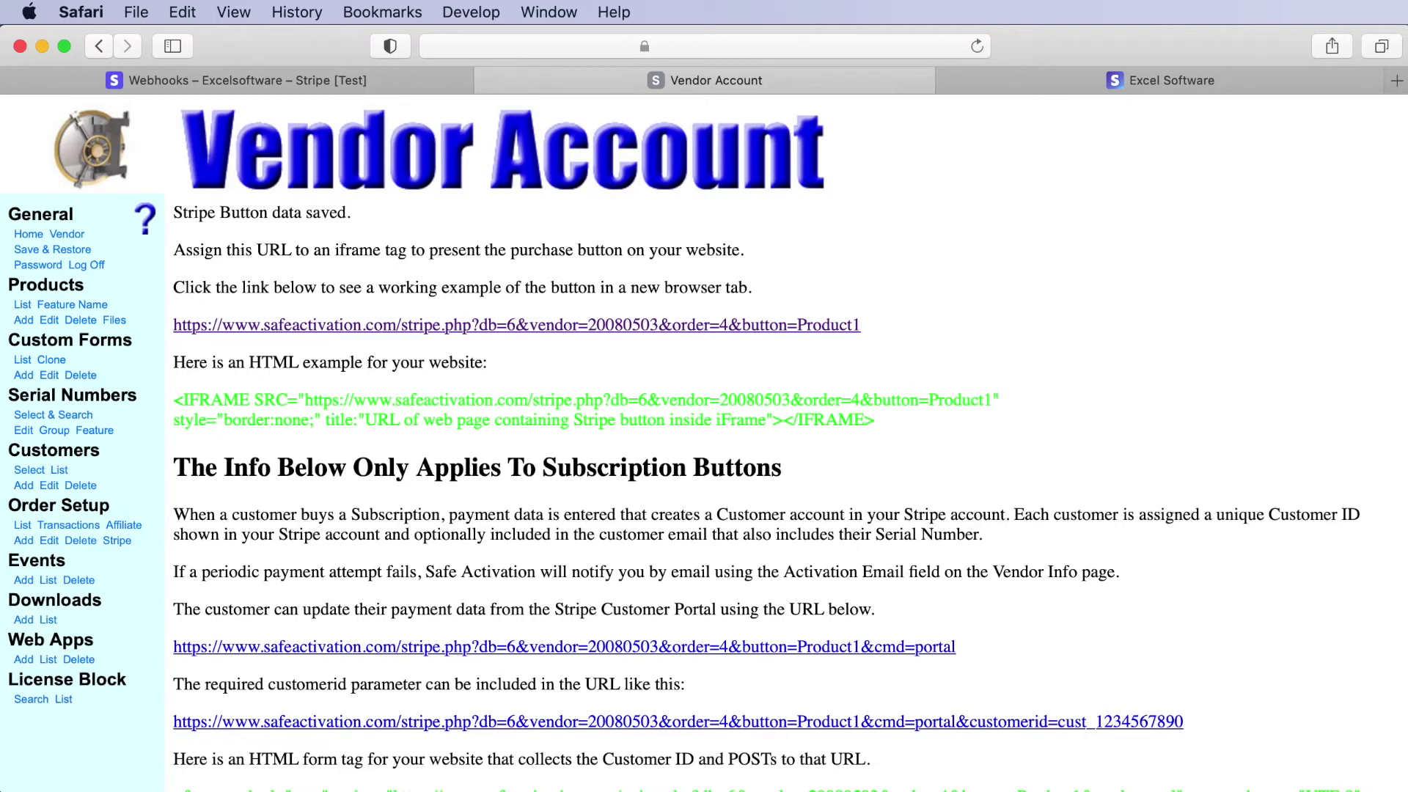
{"action": "scroll", "coordinate": [524, 204], "scroll_direction": "down", "scroll_amount": 1}
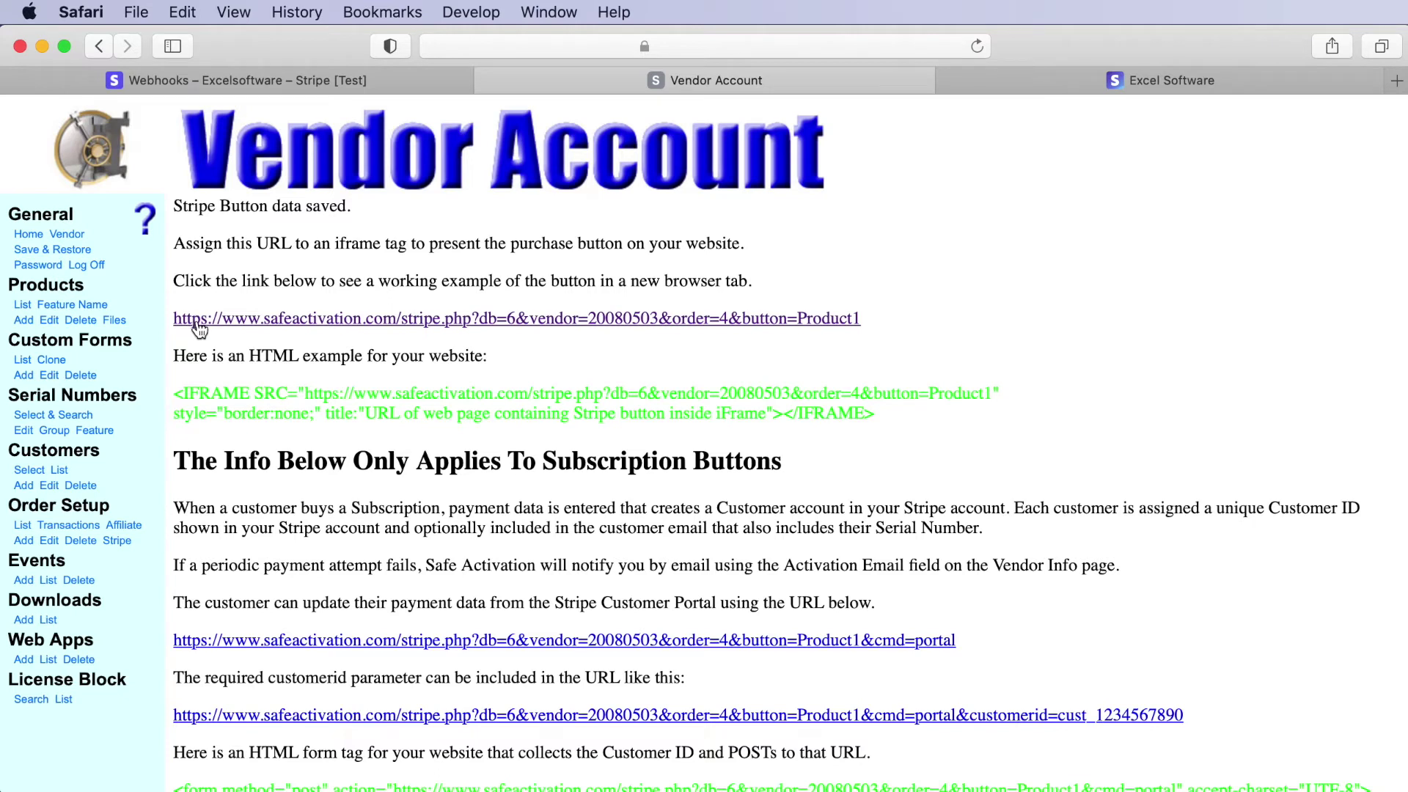
- Launch the example button's $2.95 Product1 test checkout and enter promotion code FIFTYCENTS
{"action": "left_click", "coordinate": [280, 320]}
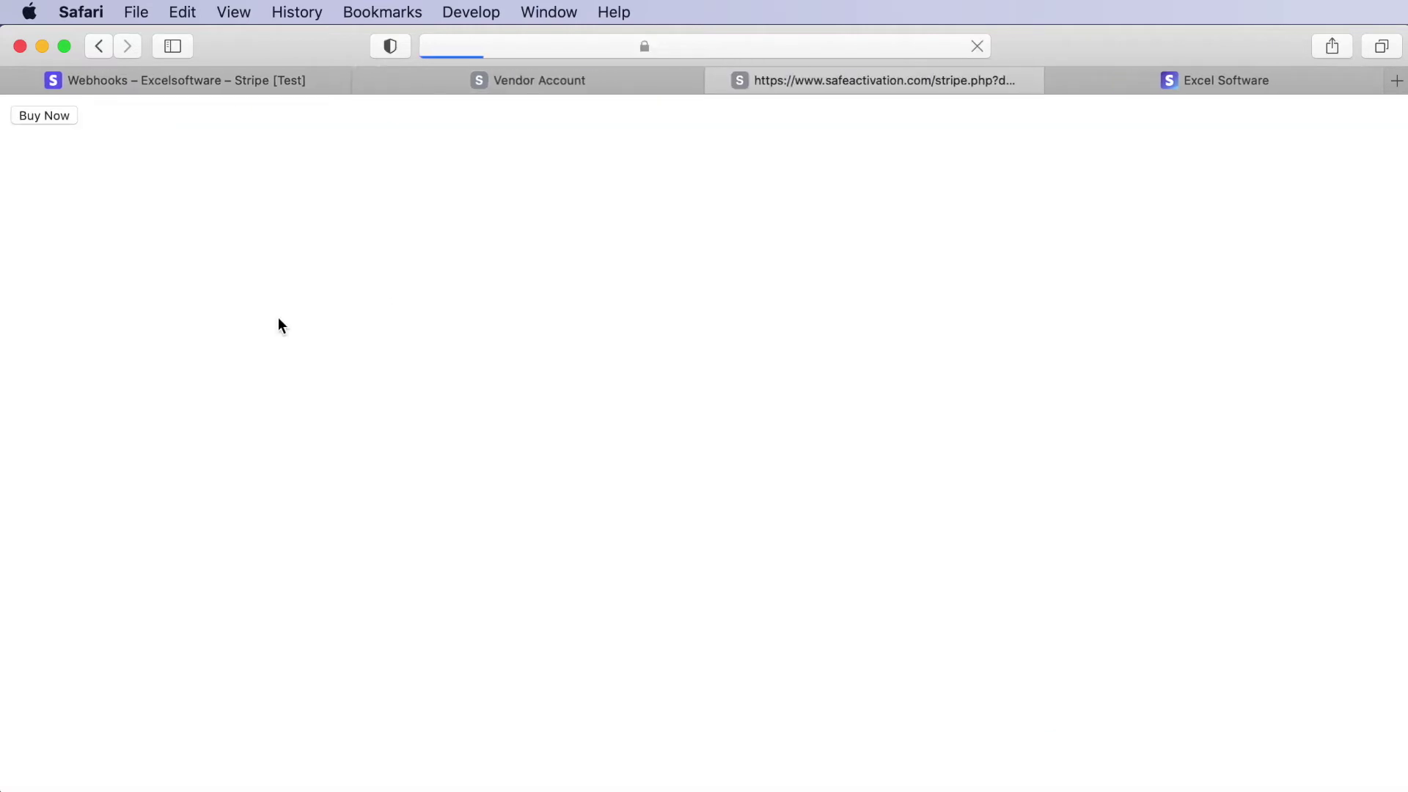
{"action": "left_click", "coordinate": [38, 116]}
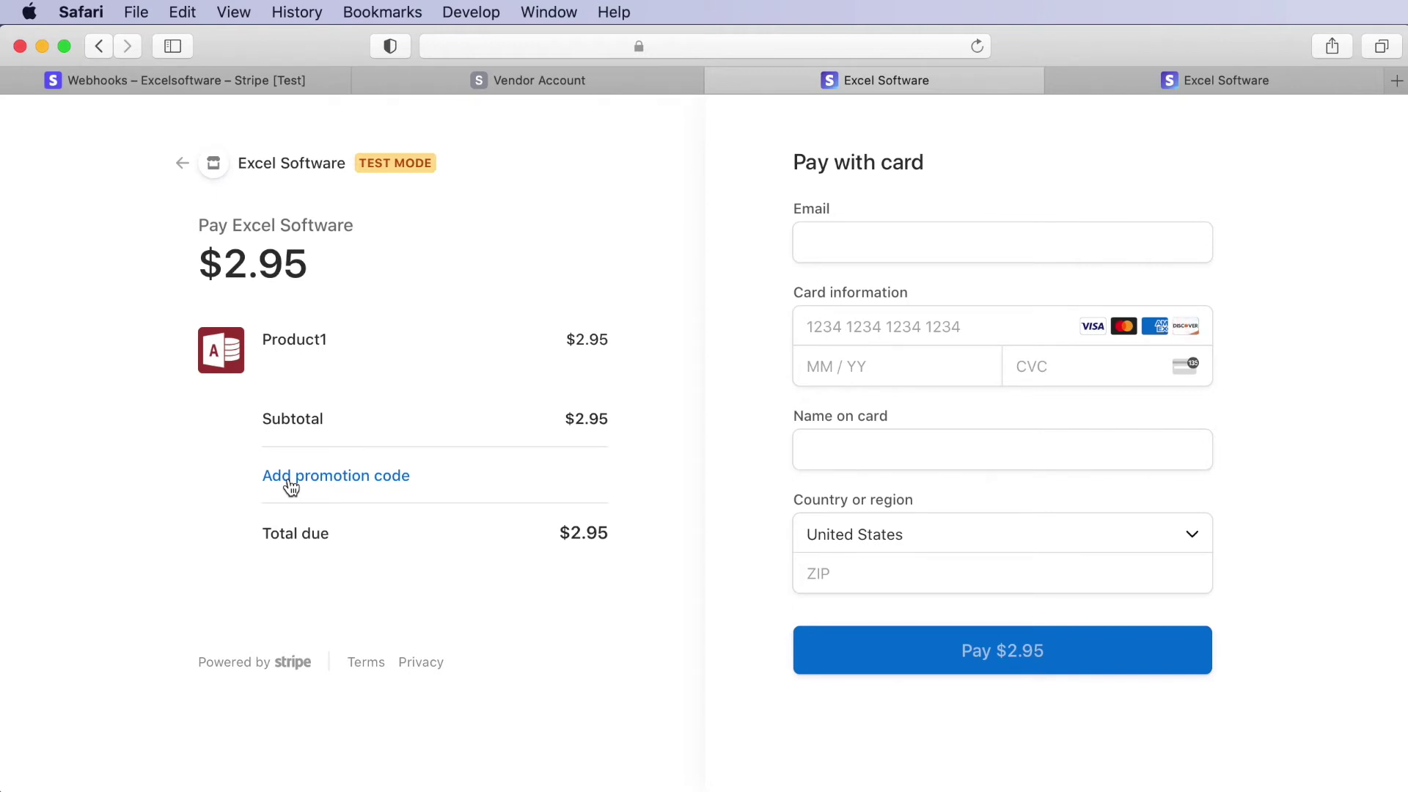
{"action": "left_click", "coordinate": [291, 487]}
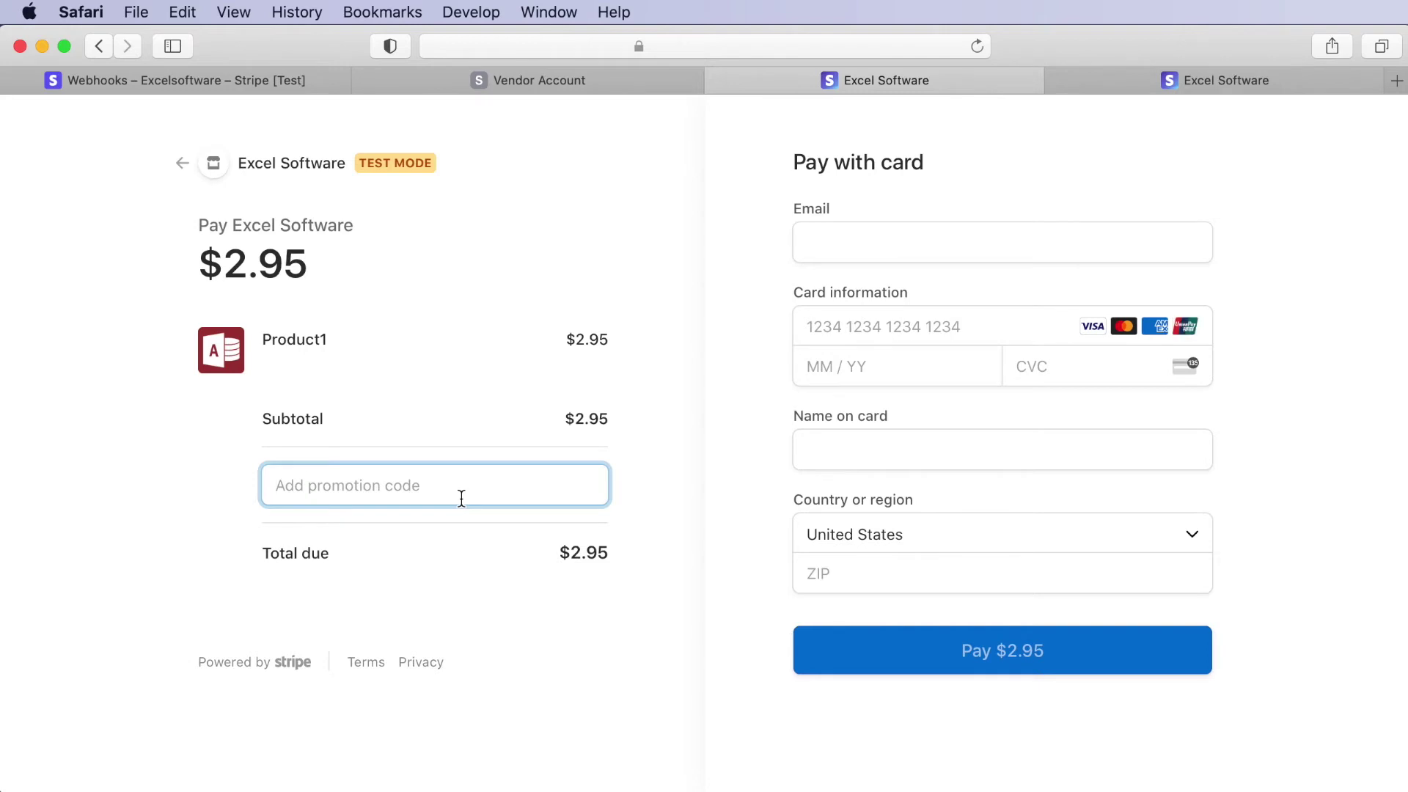
{"action": "type", "text": "FIF"}
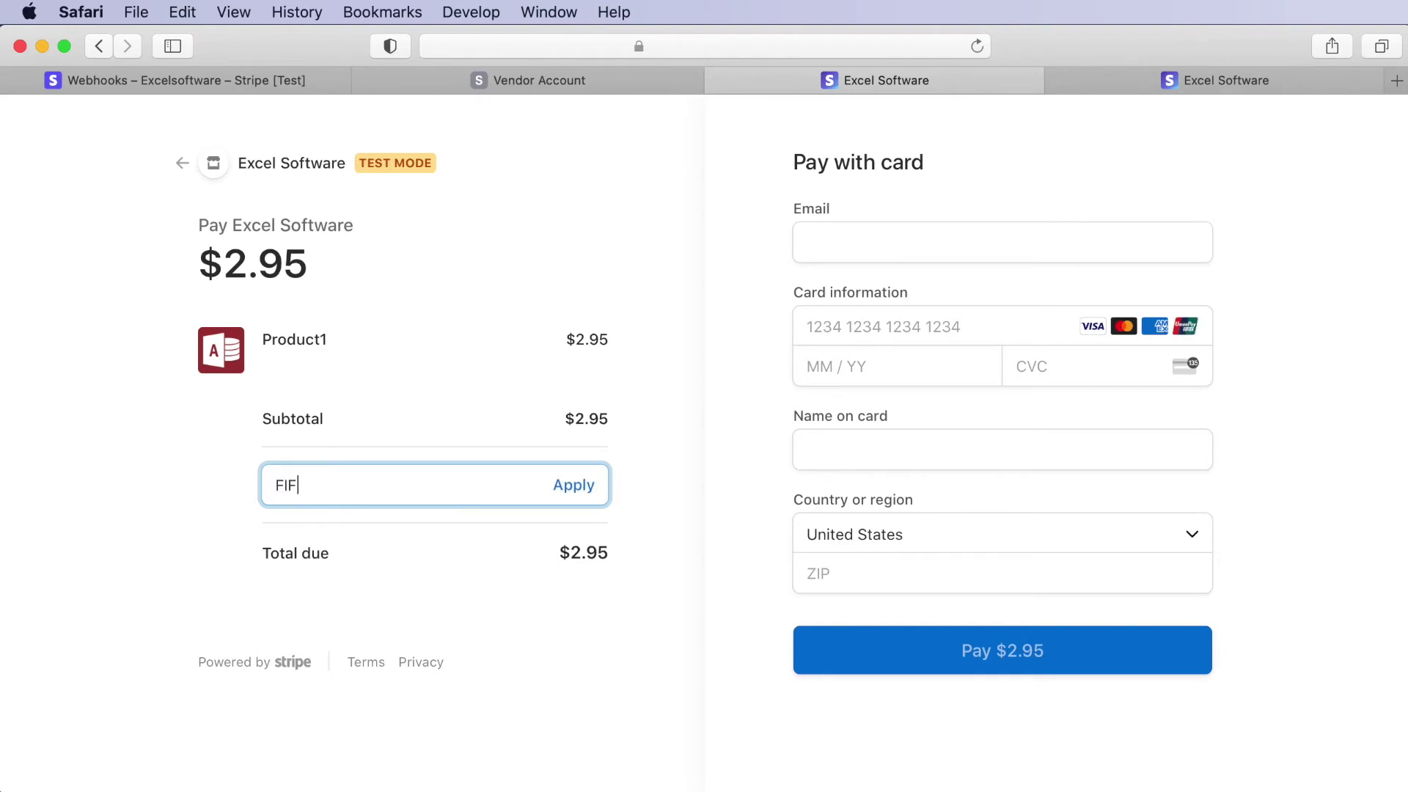
{"action": "type", "text": "TYCENTS"}
- Apply the FIFTYCENTS code, taking $0.50 off so the total due is $2.45
{"action": "left_click", "coordinate": [571, 490]}
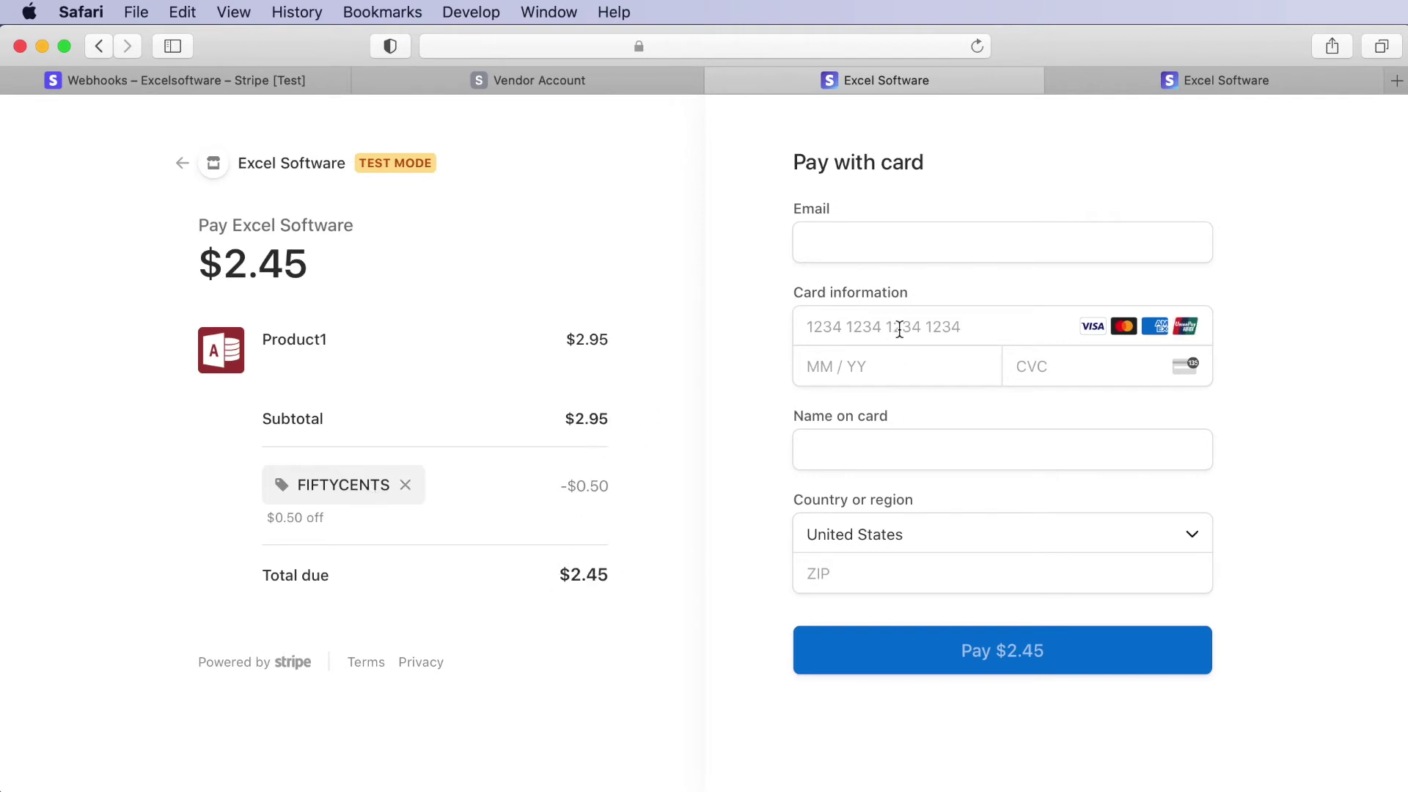
{"action": "left_click", "coordinate": [850, 238]}
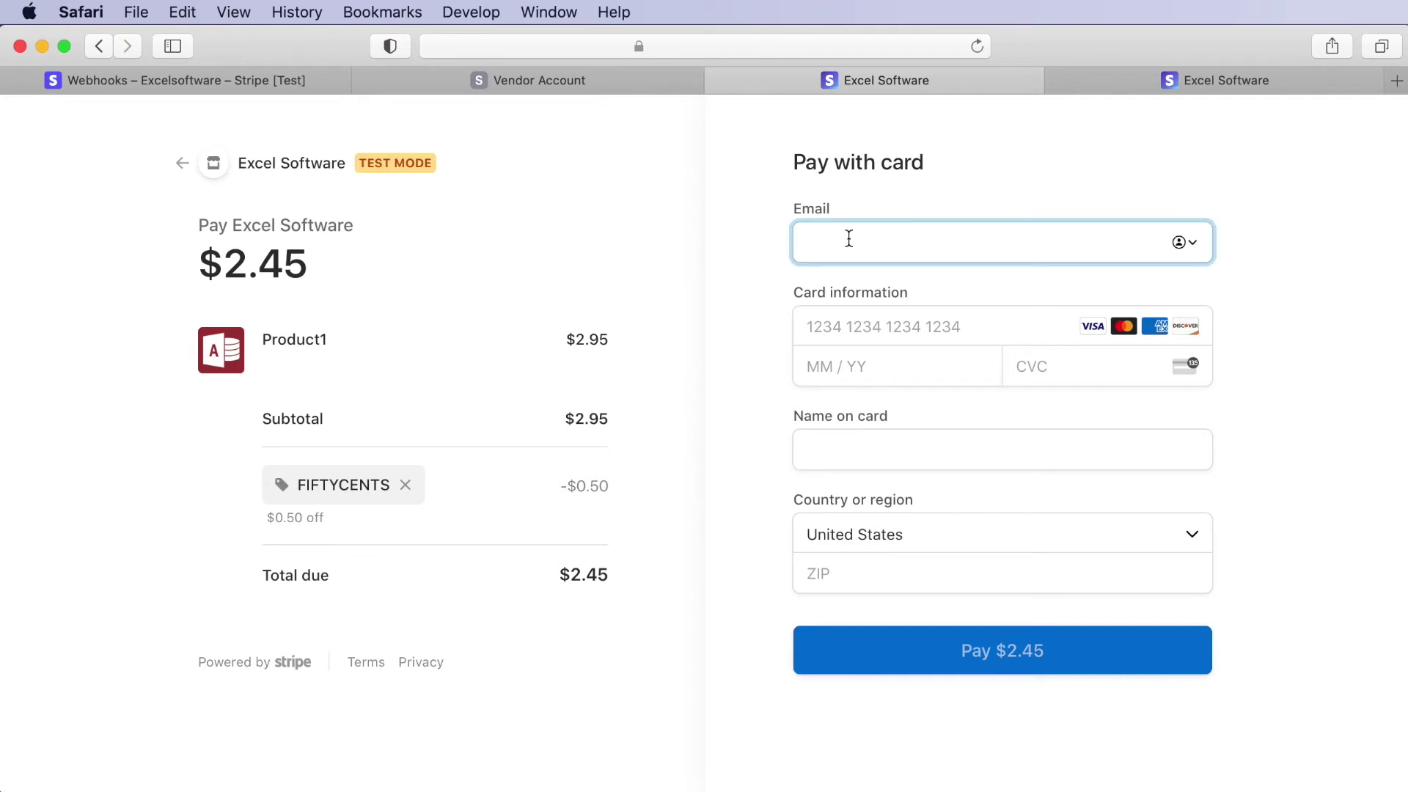
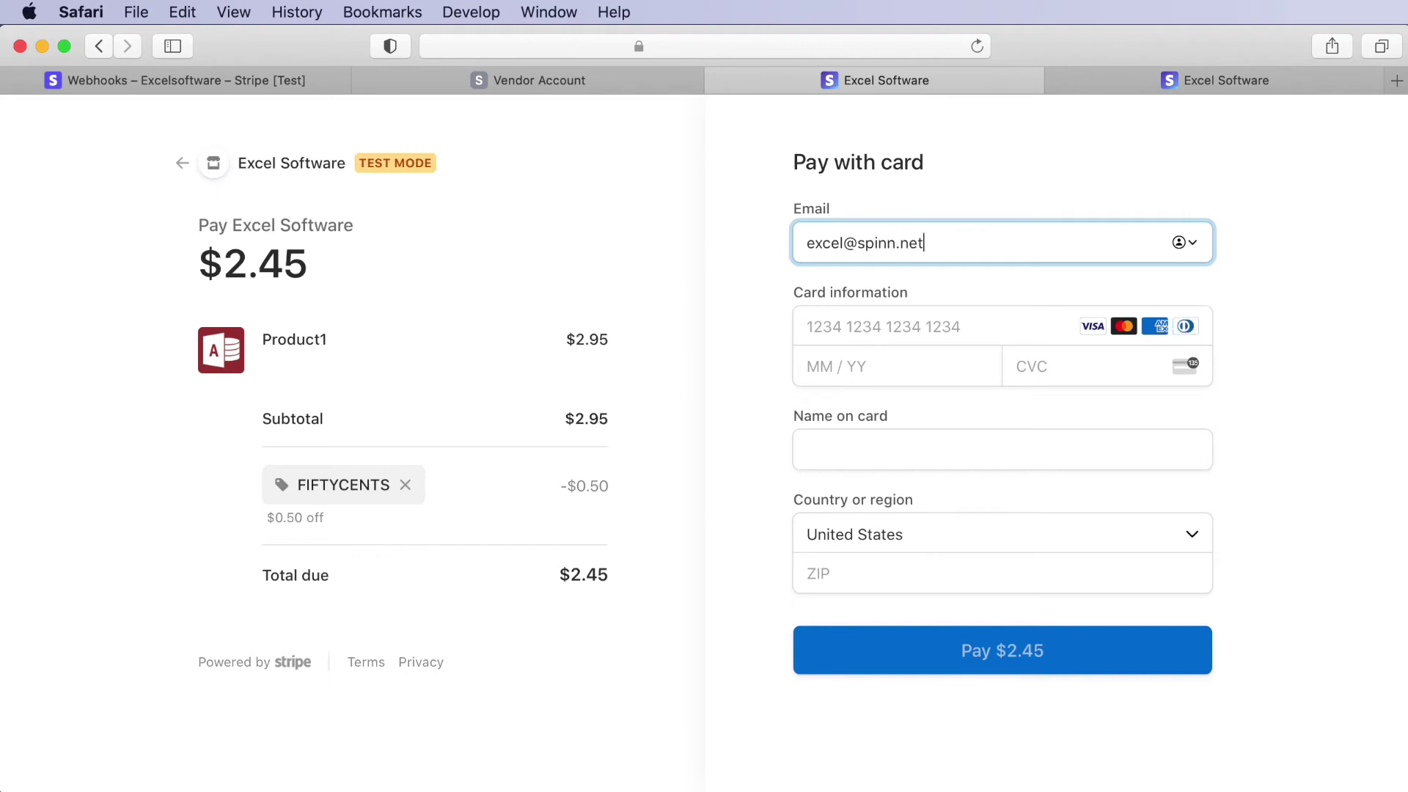
- Enter the buyer's e-mail and the Stripe 4242 test card with 02/22 expiry and CVC
{"action": "key", "text": "Tab"}
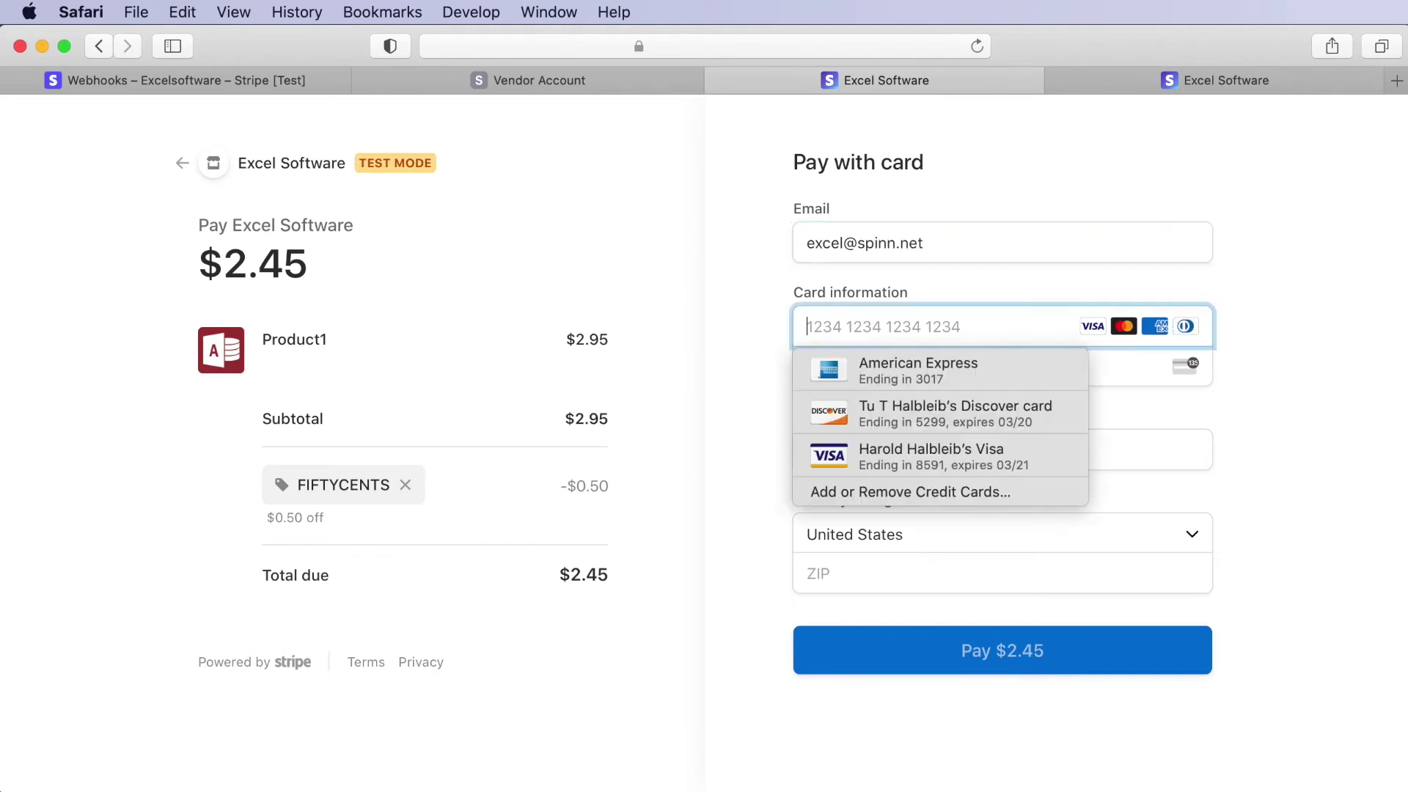
{"action": "type", "text": "42"}
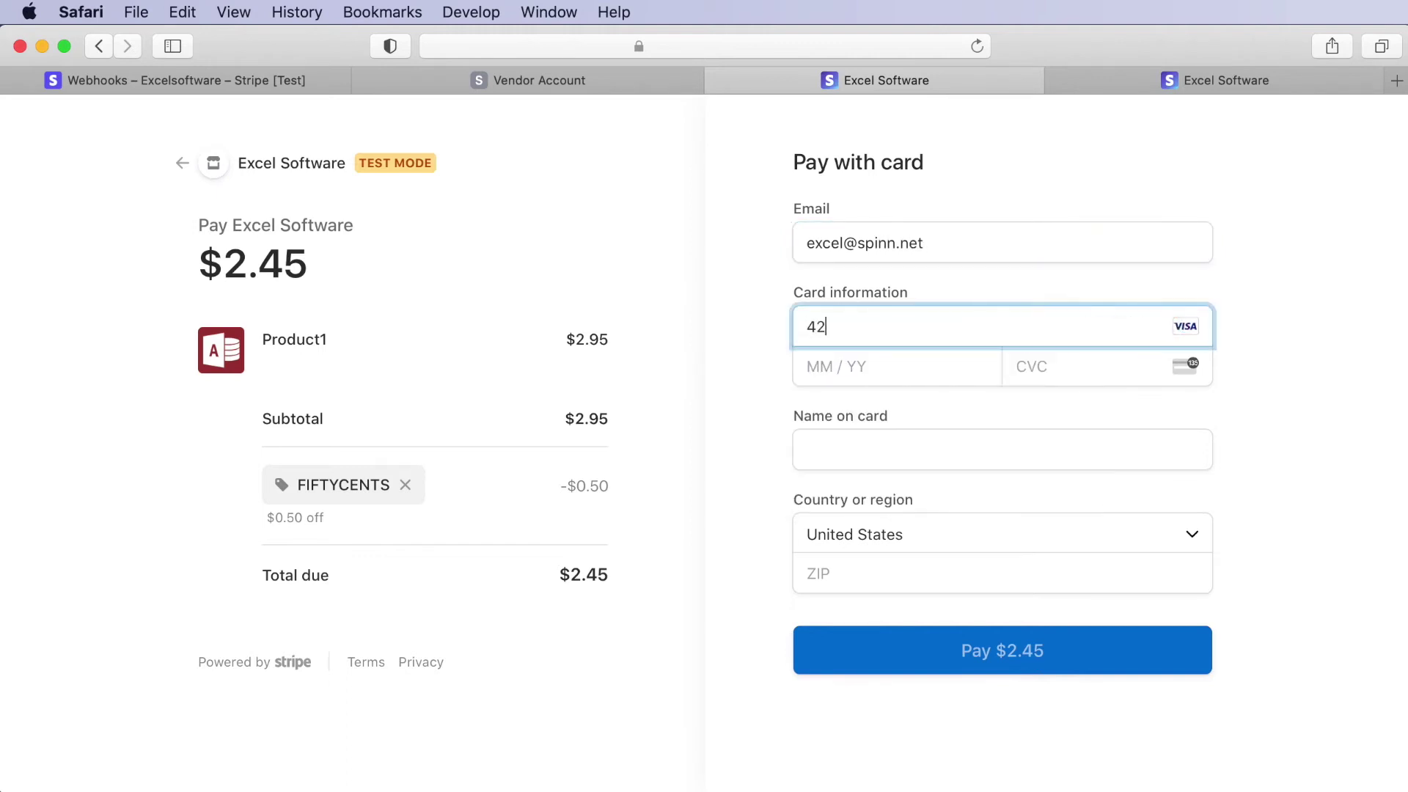
{"action": "type", "text": "42424242424242"}
{"action": "type", "text": "0222"}
{"action": "type", "text": "123"}
- Fill in the cardholder's name and ZIP code, then pay the discounted $2.45
{"action": "key", "text": "Tab"}
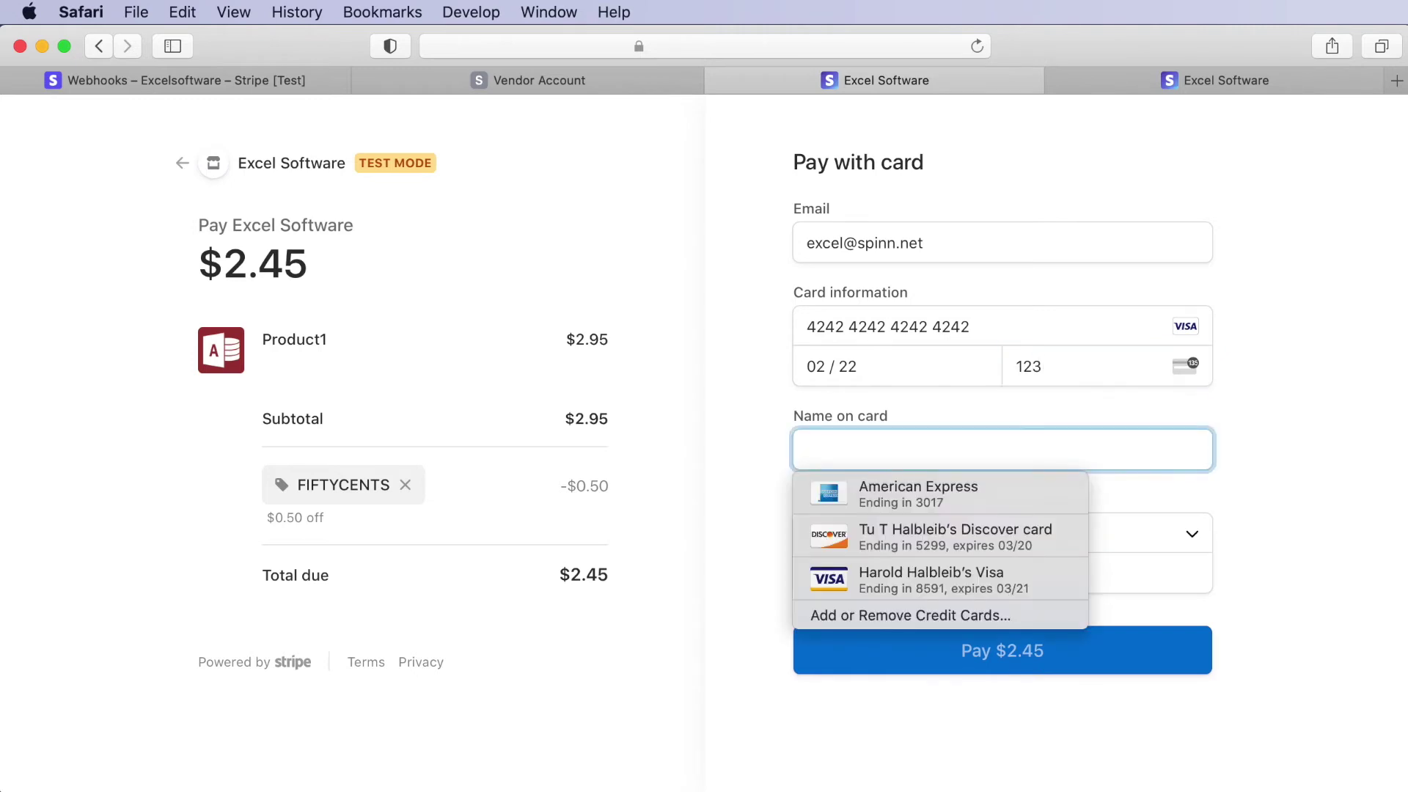
{"action": "type", "text": "Jane Doe"}
{"action": "key", "text": "Tab"}
{"action": "key", "text": "Tab"}
{"action": "type", "text": "89015"}
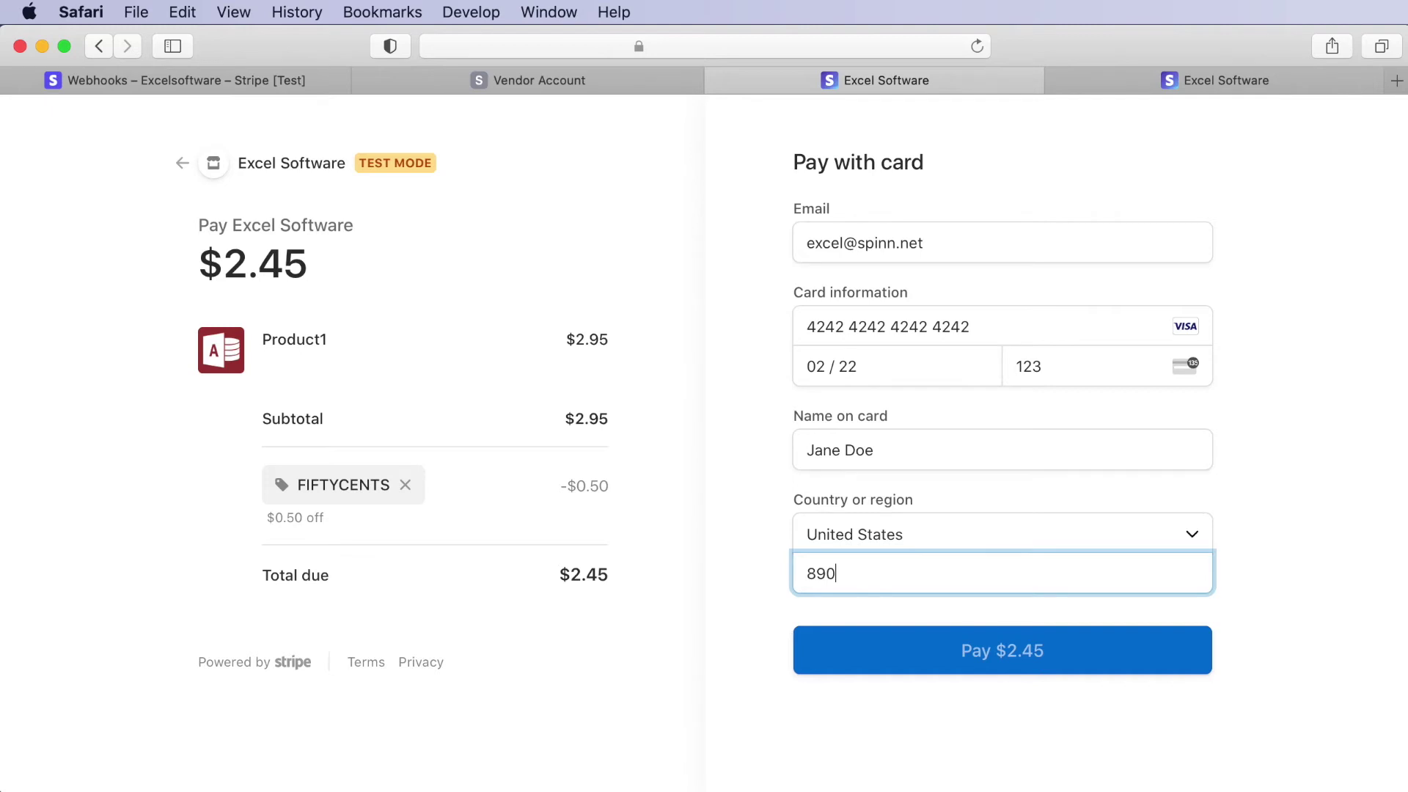
{"action": "left_click", "coordinate": [991, 654]}
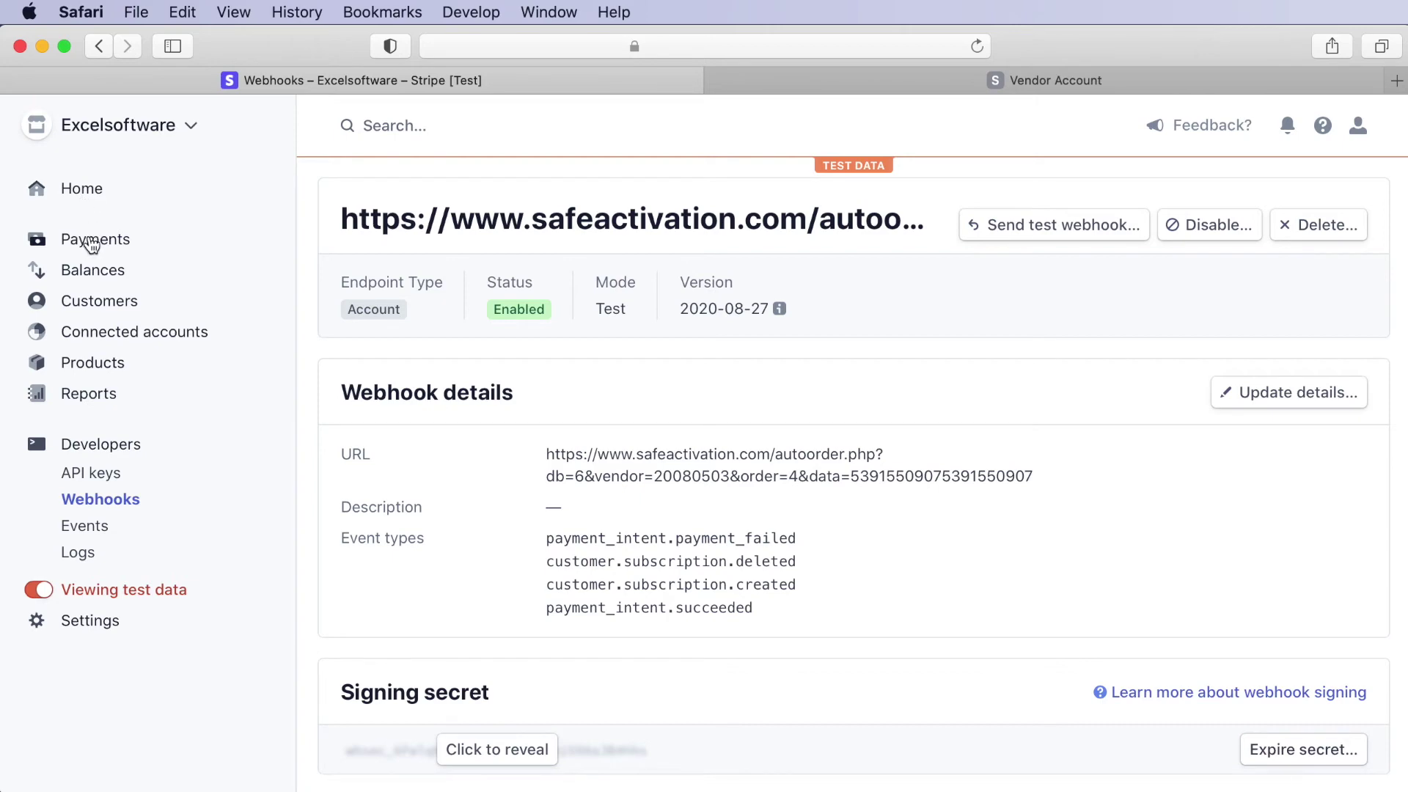
- Open the $2.45 payment from Payments and review its checkout summary with the FIFTYCENTS $0.50 discount
{"action": "left_click", "coordinate": [89, 236]}
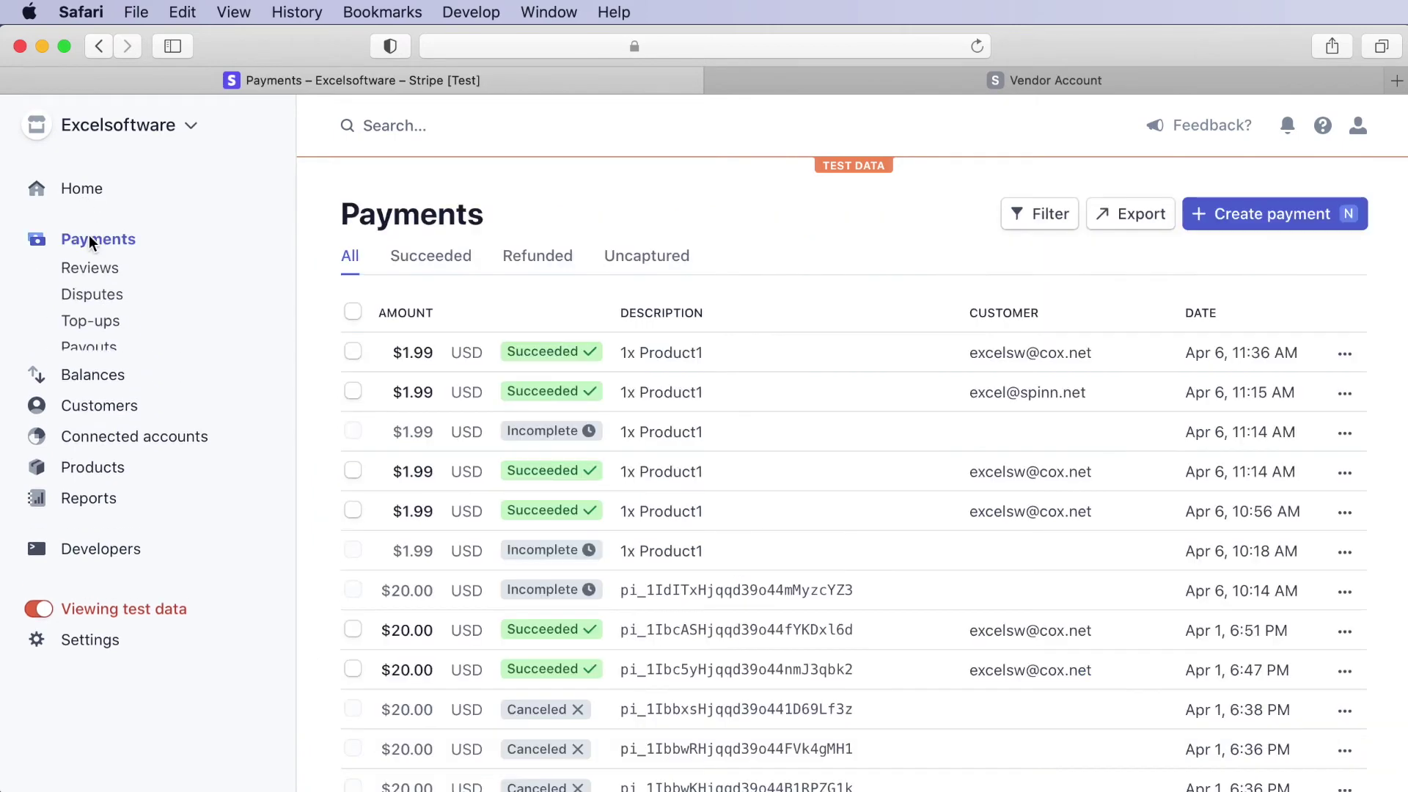
{"action": "left_click", "coordinate": [692, 360]}
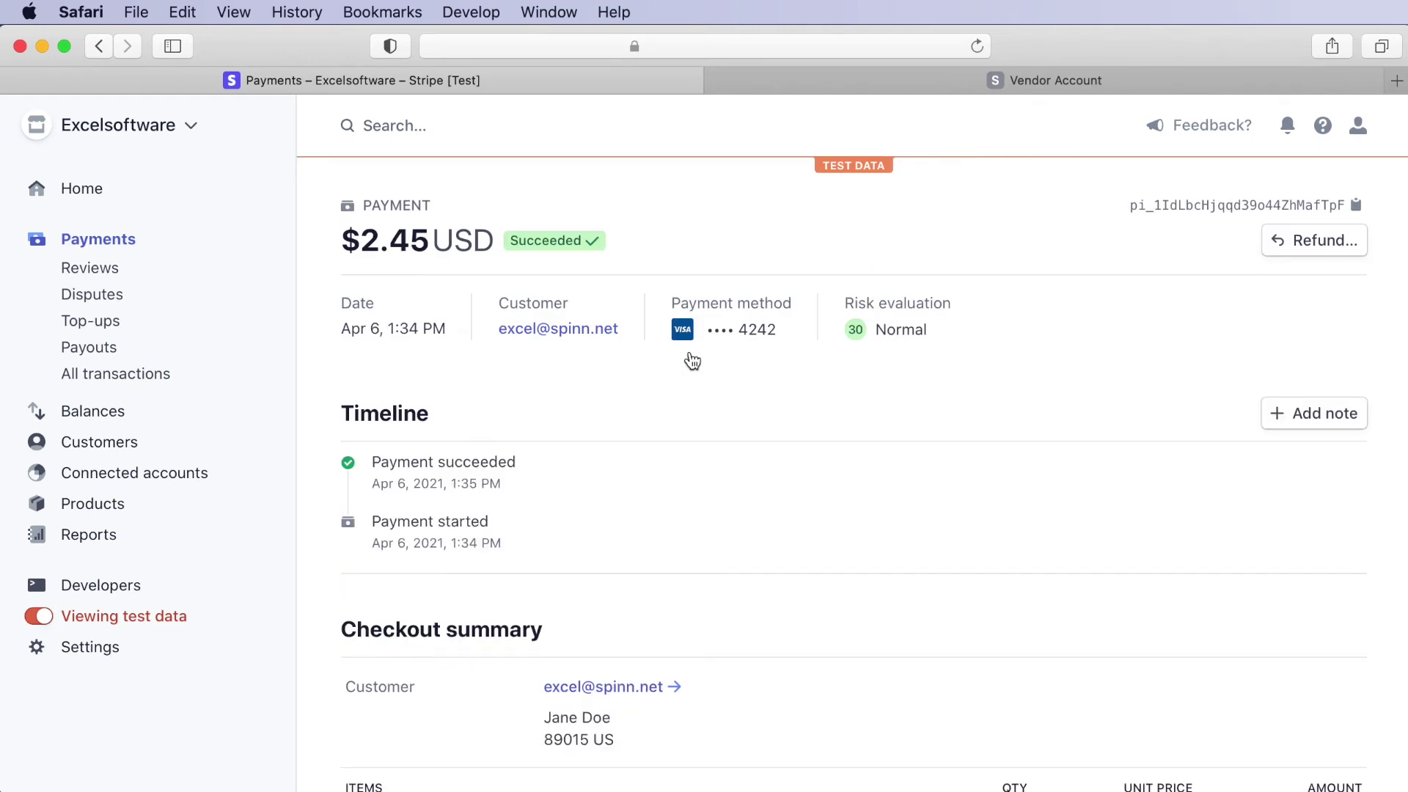
{"action": "scroll", "coordinate": [786, 534], "scroll_direction": "down", "scroll_amount": 5}
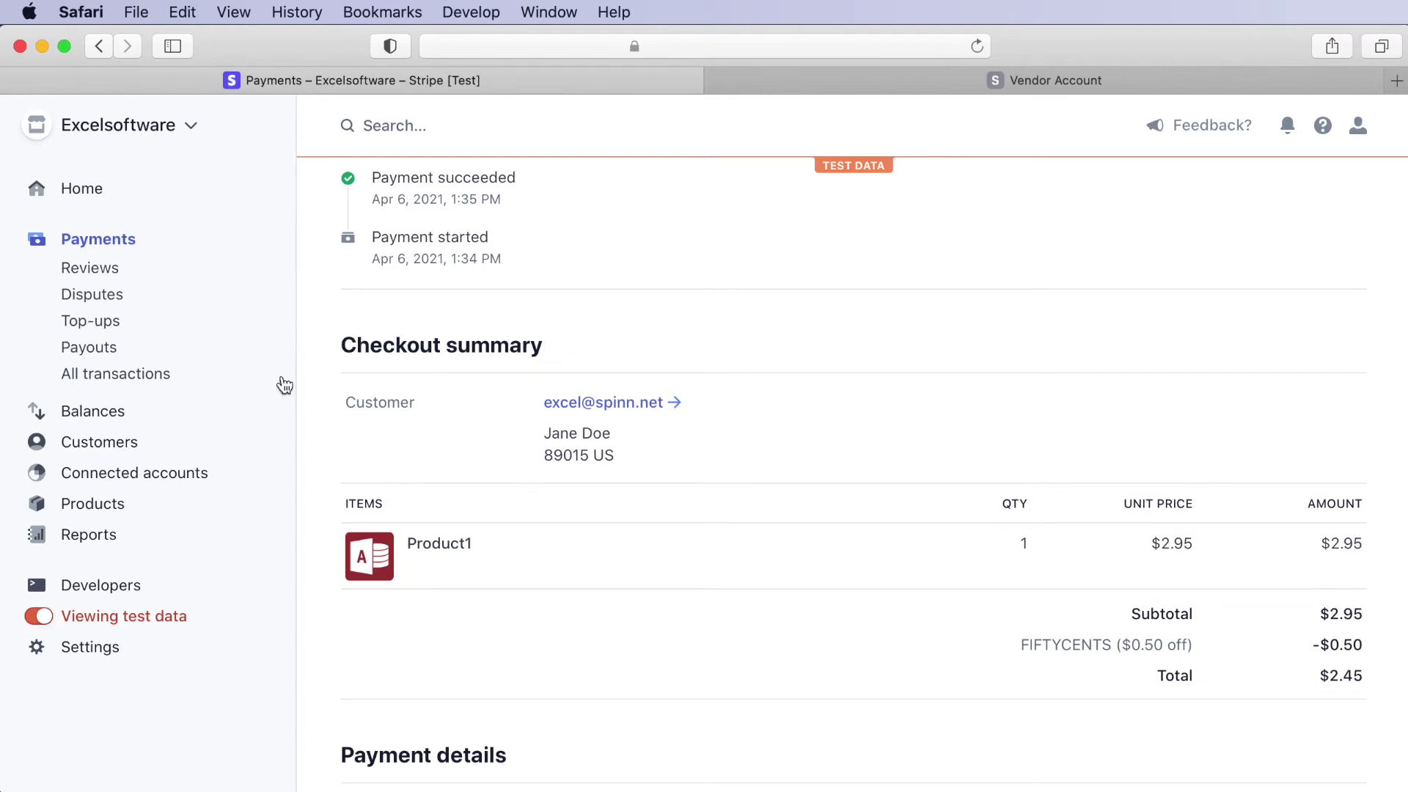
{"action": "left_click", "coordinate": [95, 506]}
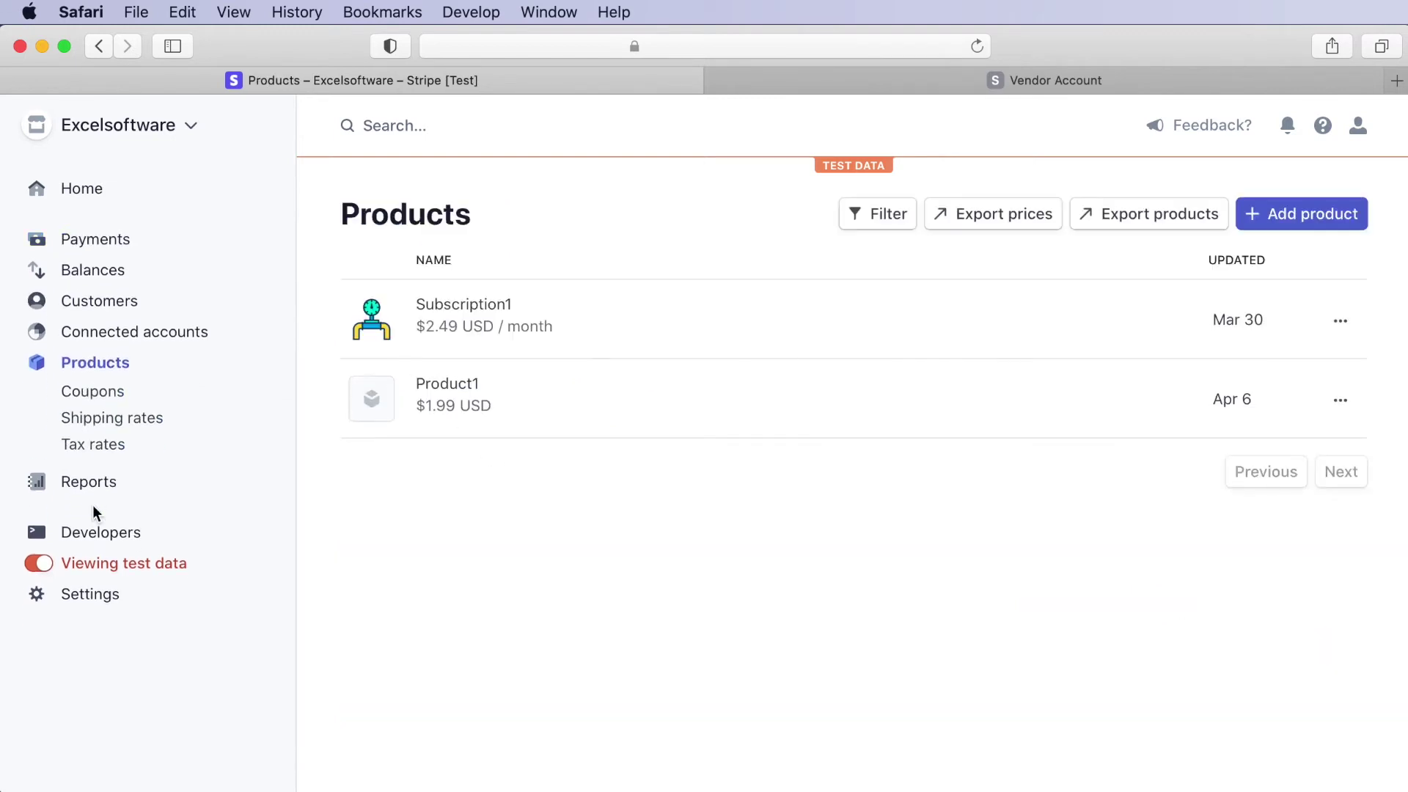
- Review the FiftyCents coupon in Coupons and look through the Create a coupon form
{"action": "left_click", "coordinate": [80, 399]}
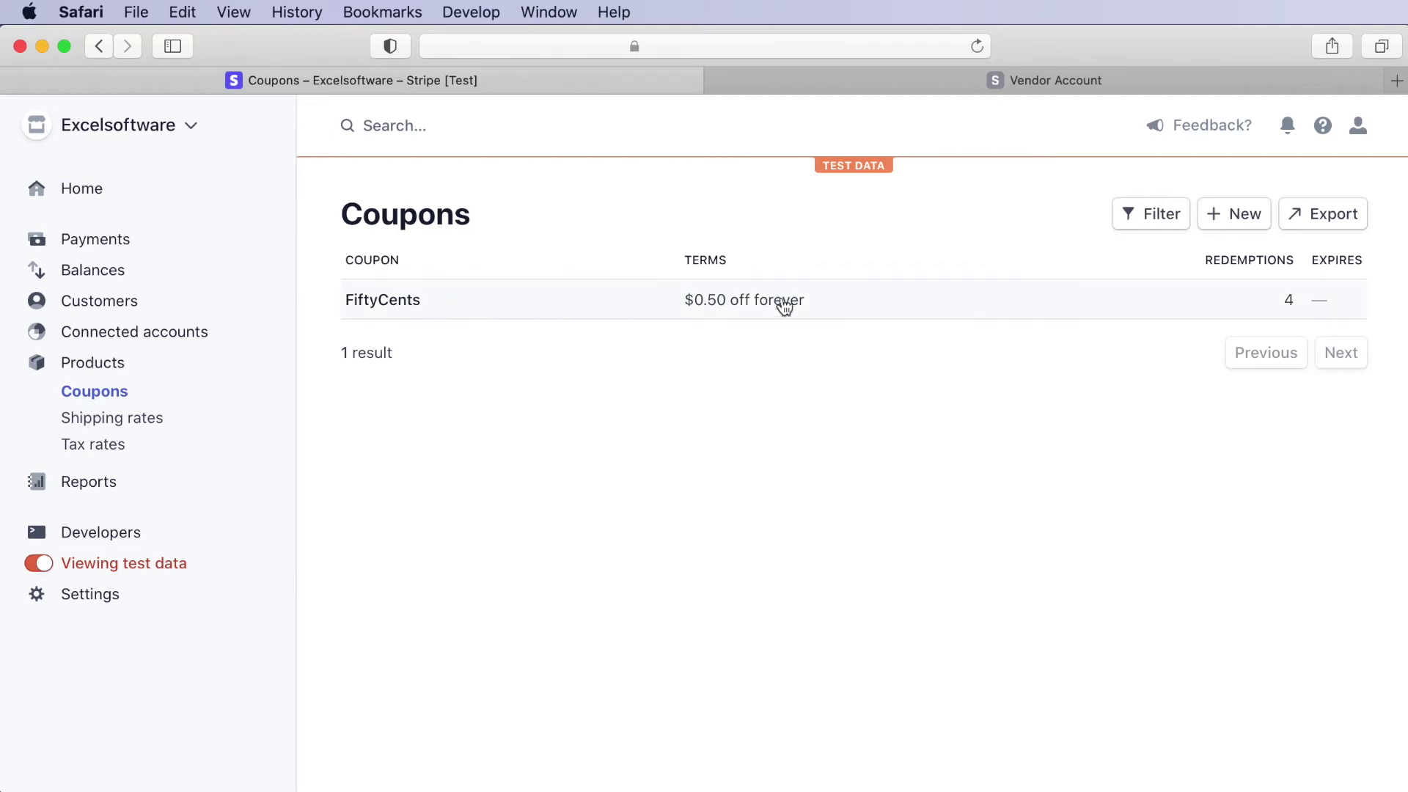
{"action": "left_click", "coordinate": [1247, 215]}
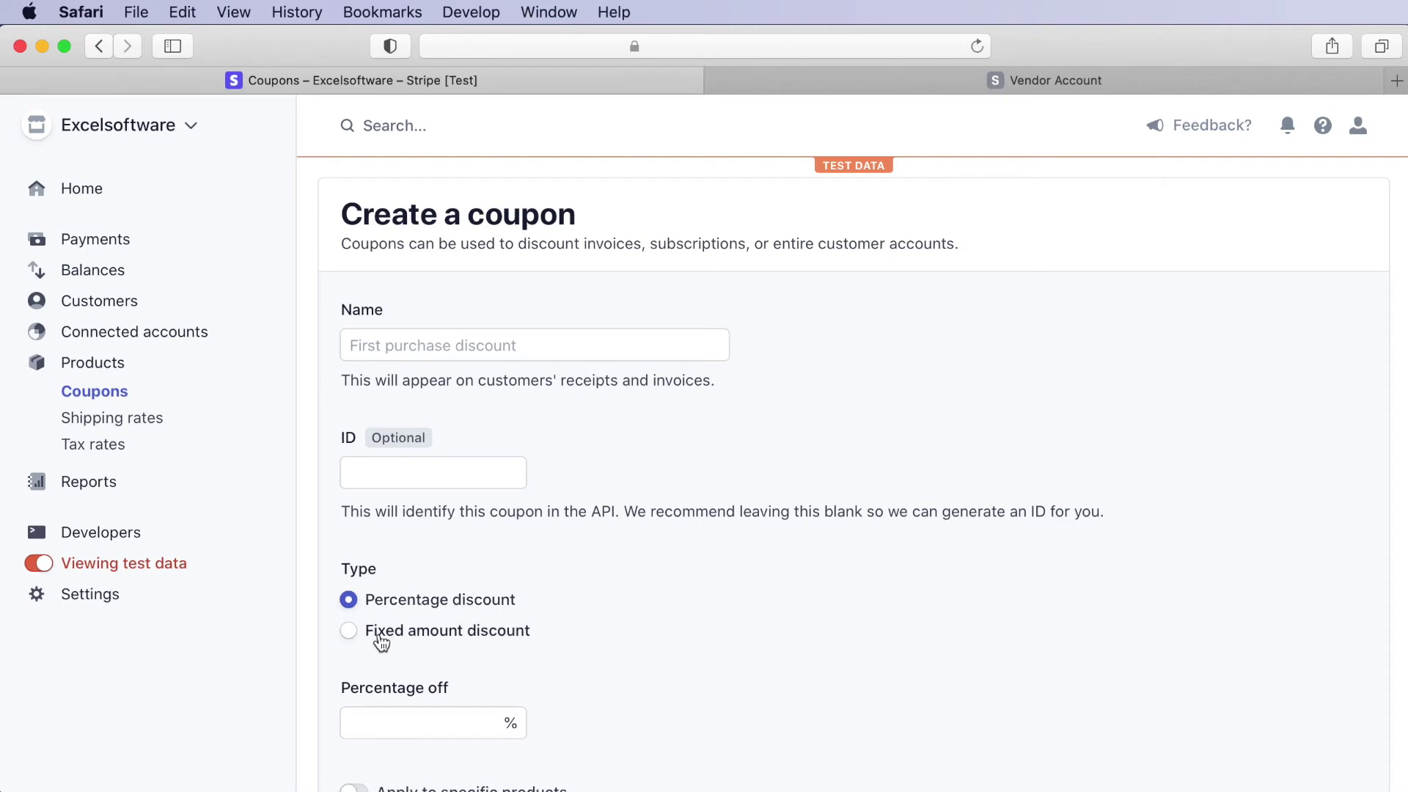
{"action": "scroll", "coordinate": [579, 654], "scroll_direction": "down", "scroll_amount": 5}
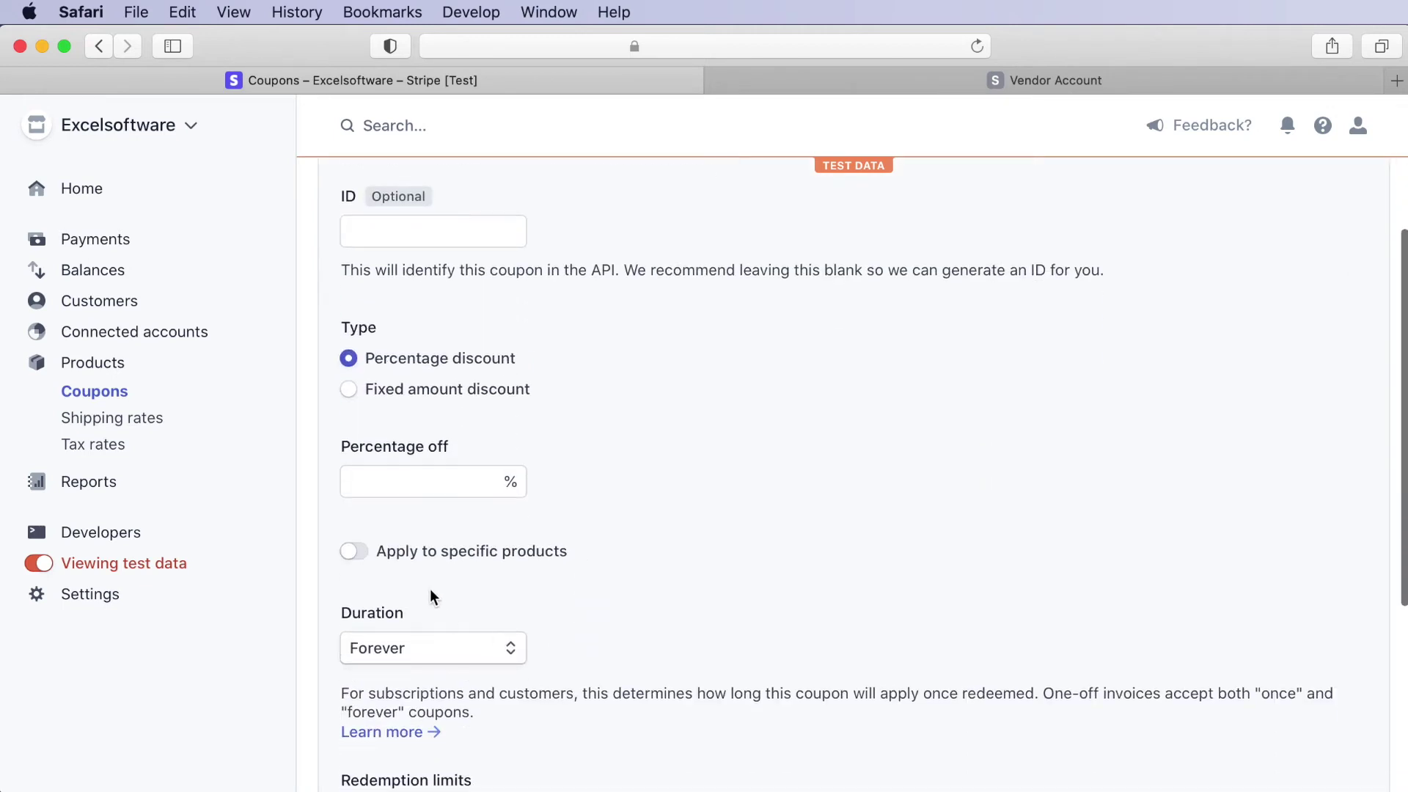
{"action": "scroll", "coordinate": [651, 630], "scroll_direction": "down", "scroll_amount": 6}
{"action": "scroll", "coordinate": [649, 629], "scroll_direction": "up", "scroll_amount": 10}
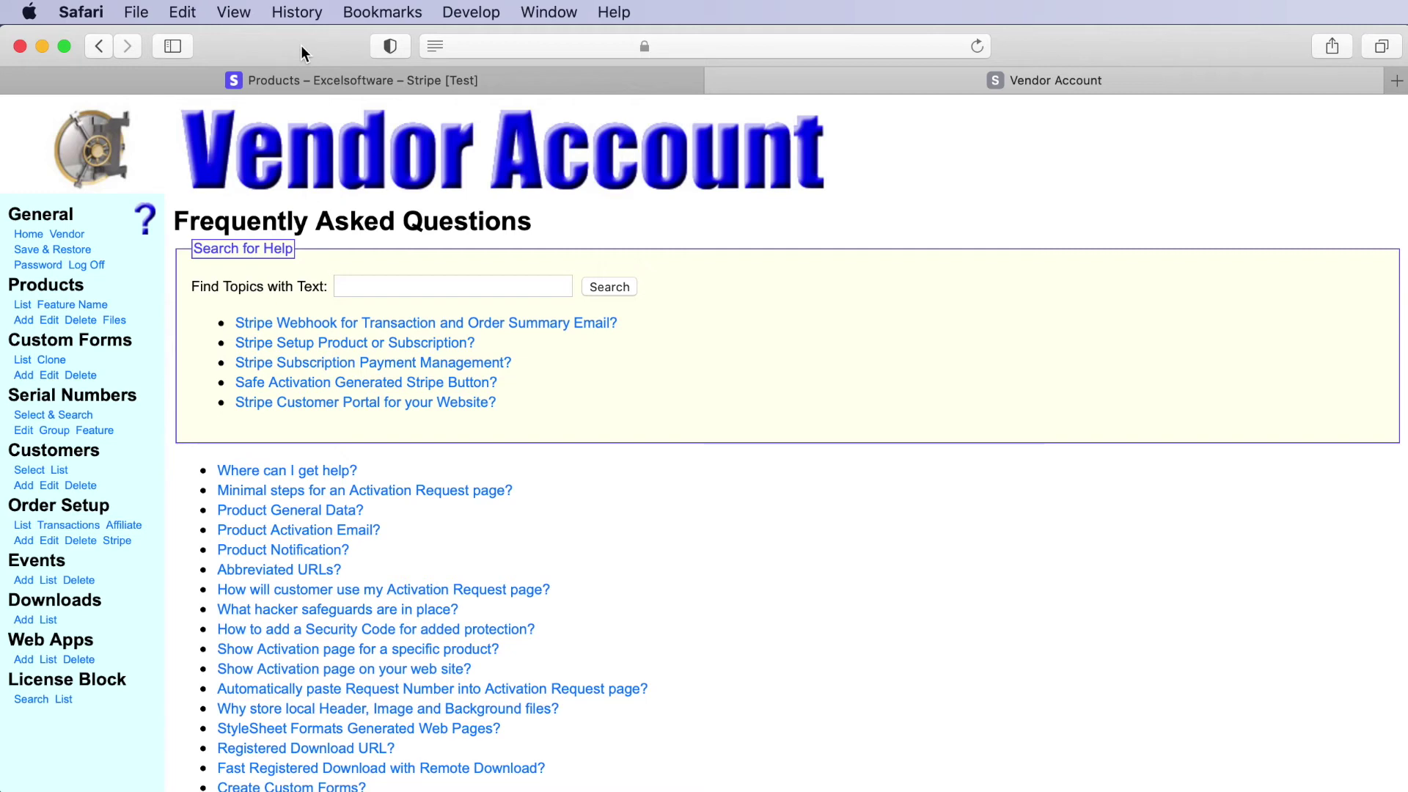
- Return to the Stripe Products list showing Subscription1 and Product1
{"action": "left_click", "coordinate": [157, 81]}
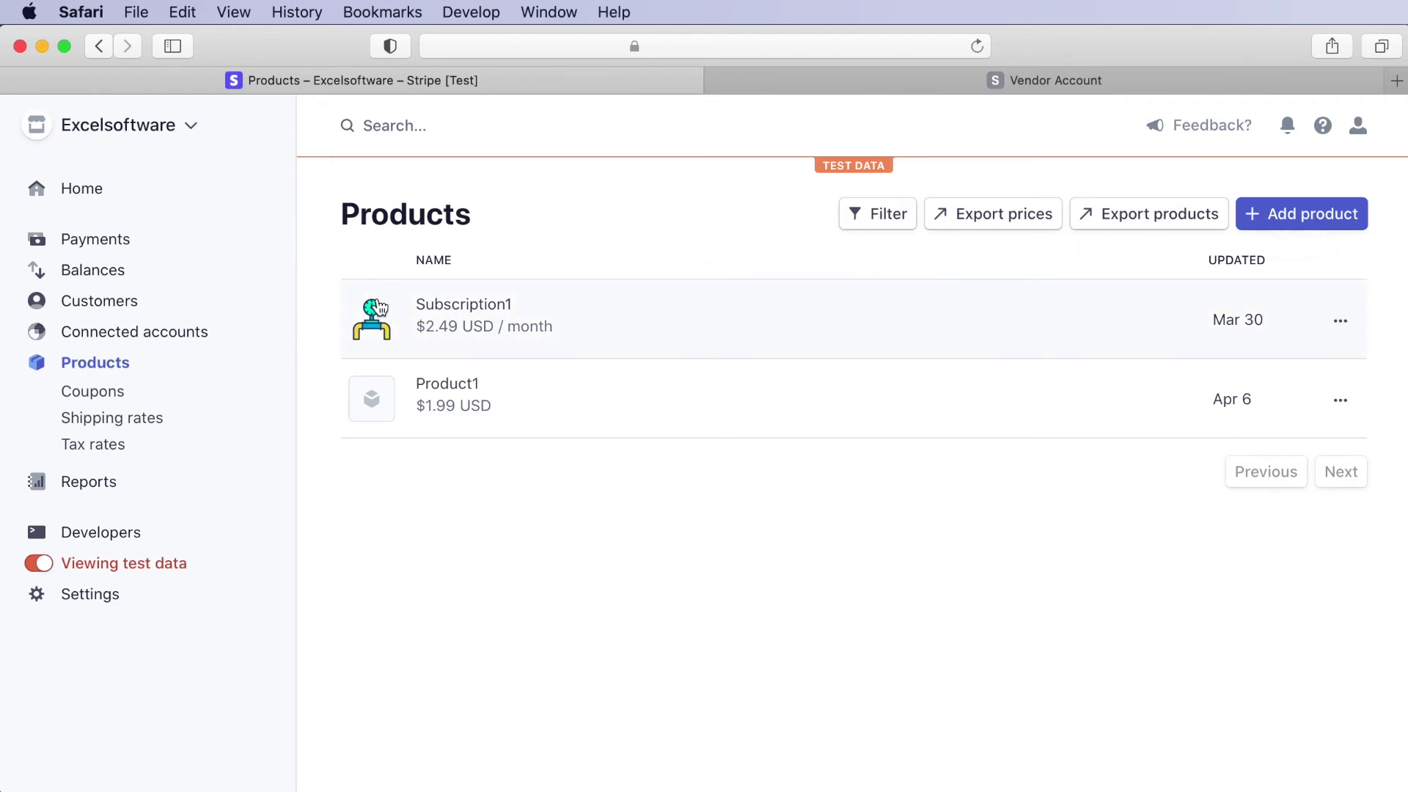
- Inspect Subscription1's details: $2.49/month pricing, 4 active subscriptions, metadata and logs
{"action": "left_click", "coordinate": [451, 314]}
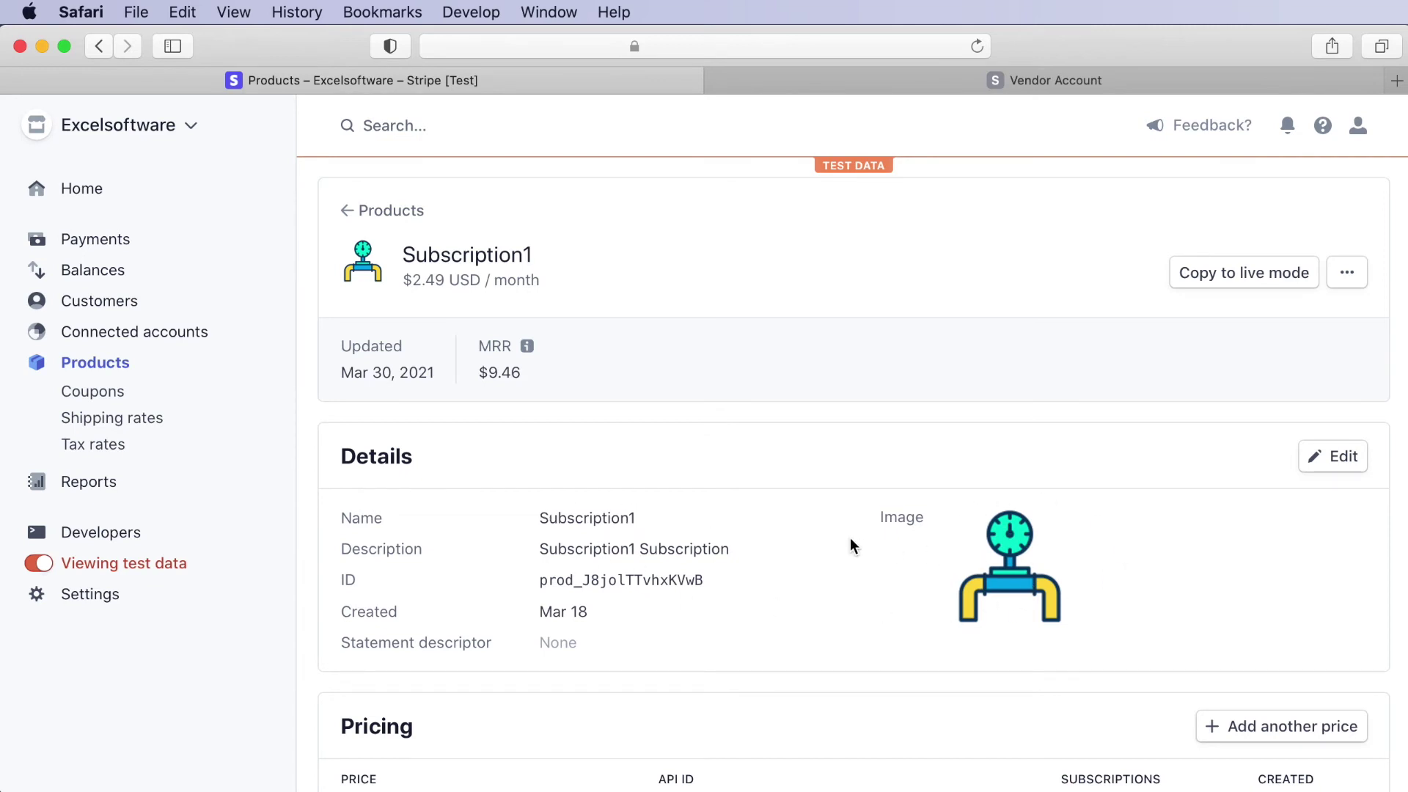
{"action": "scroll", "coordinate": [851, 538], "scroll_direction": "down", "scroll_amount": 5}
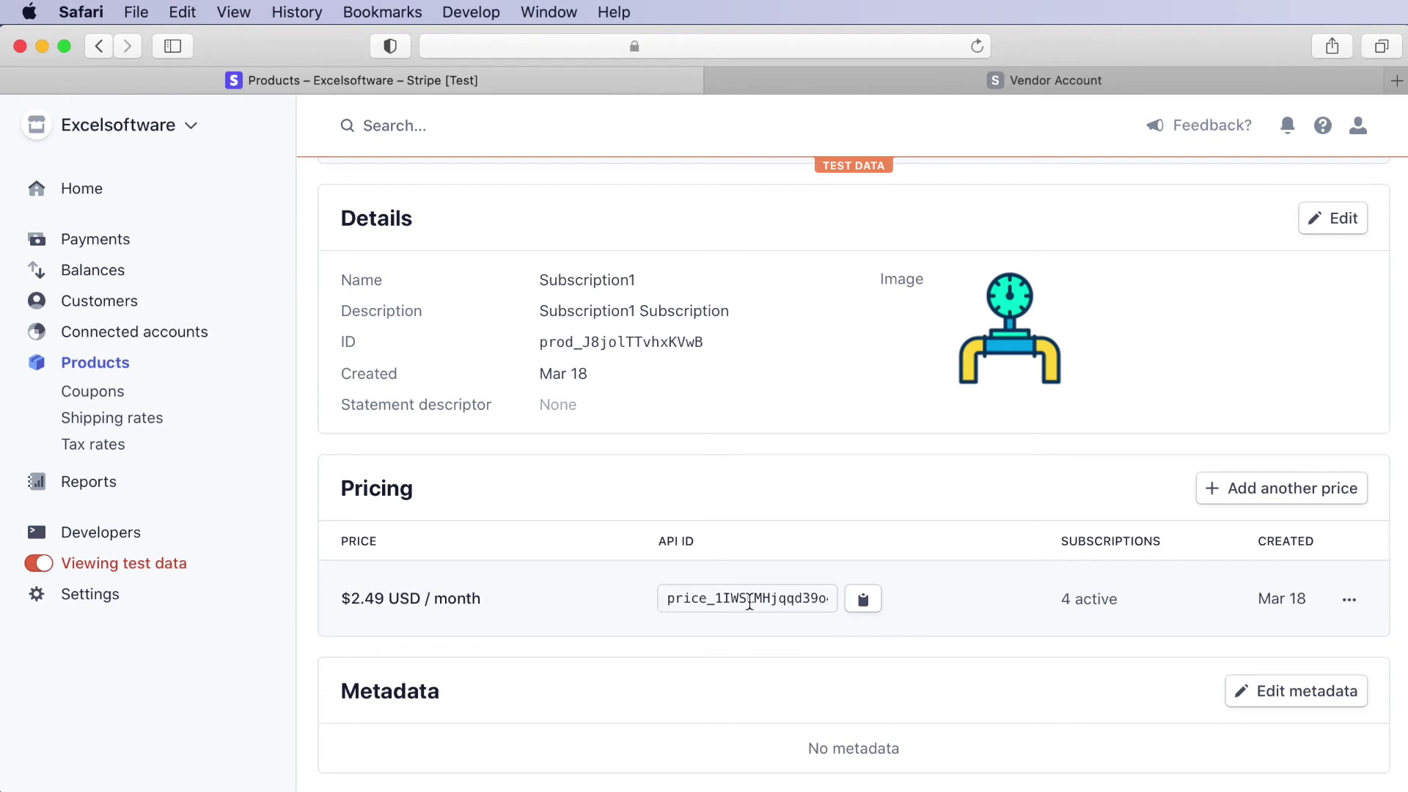
{"action": "scroll", "coordinate": [750, 602], "scroll_direction": "down", "scroll_amount": 5}
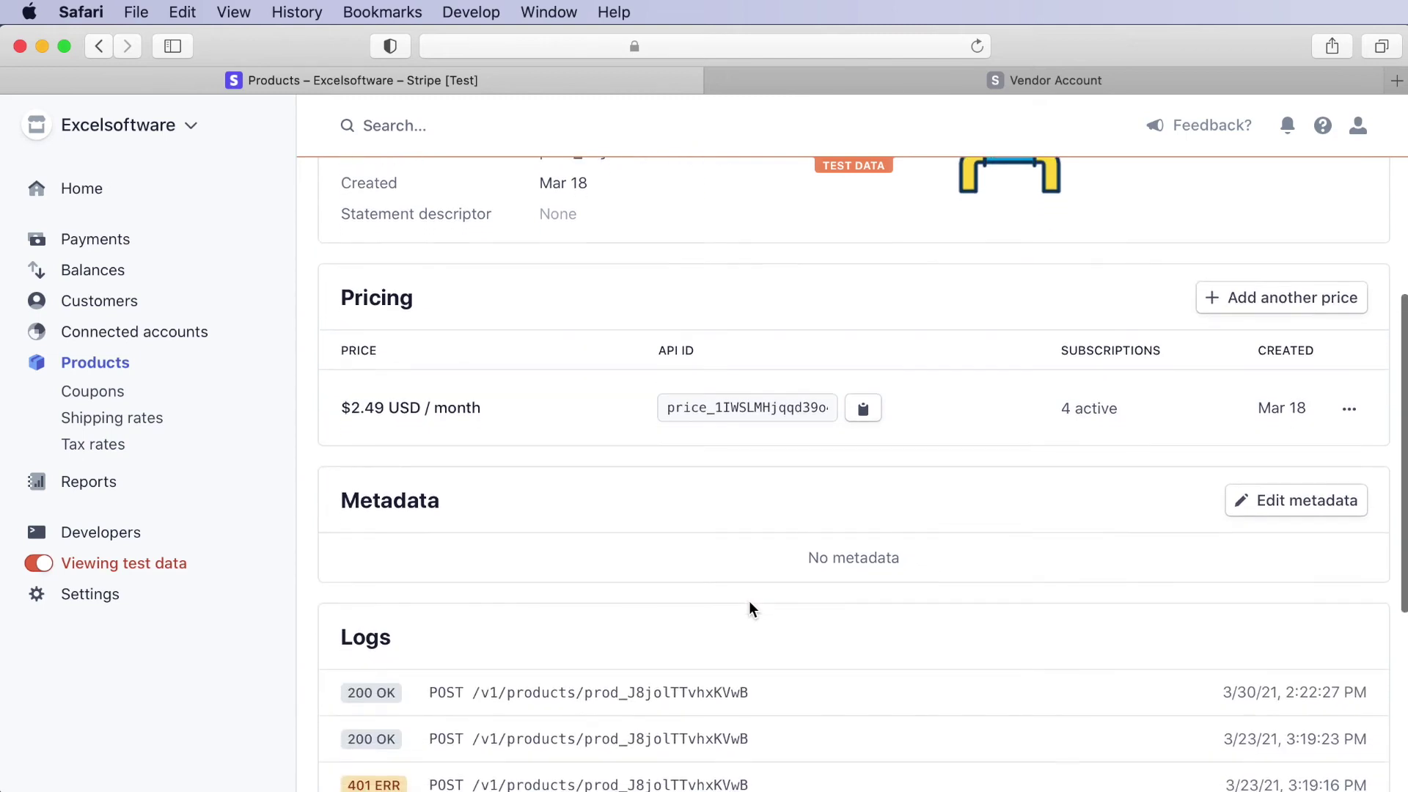
{"action": "scroll", "coordinate": [750, 601], "scroll_direction": "up", "scroll_amount": 9}
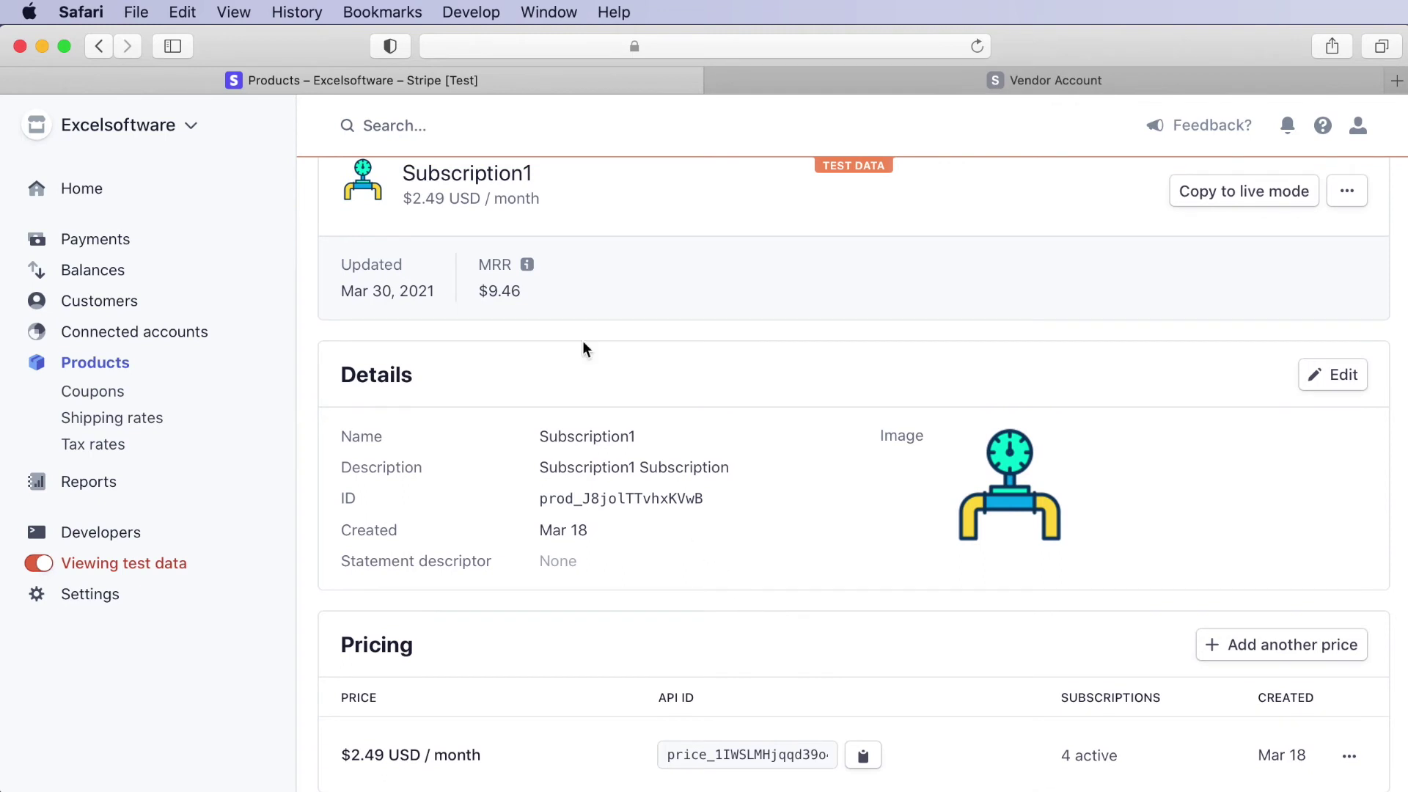
{"action": "mouse_move", "coordinate": [865, 88]}
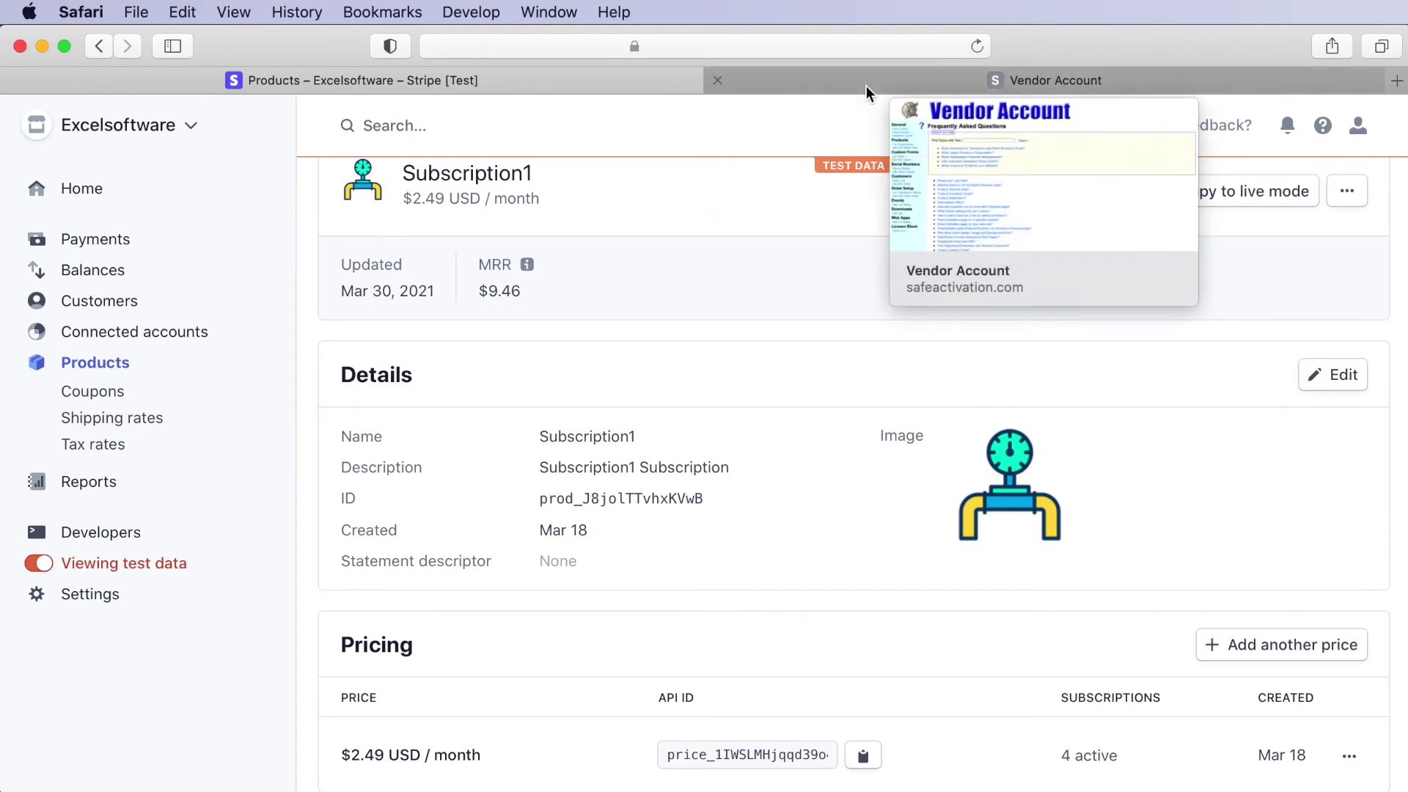
- Switch back to the Safe Activation Vendor Account tab
{"action": "left_click", "coordinate": [866, 86]}
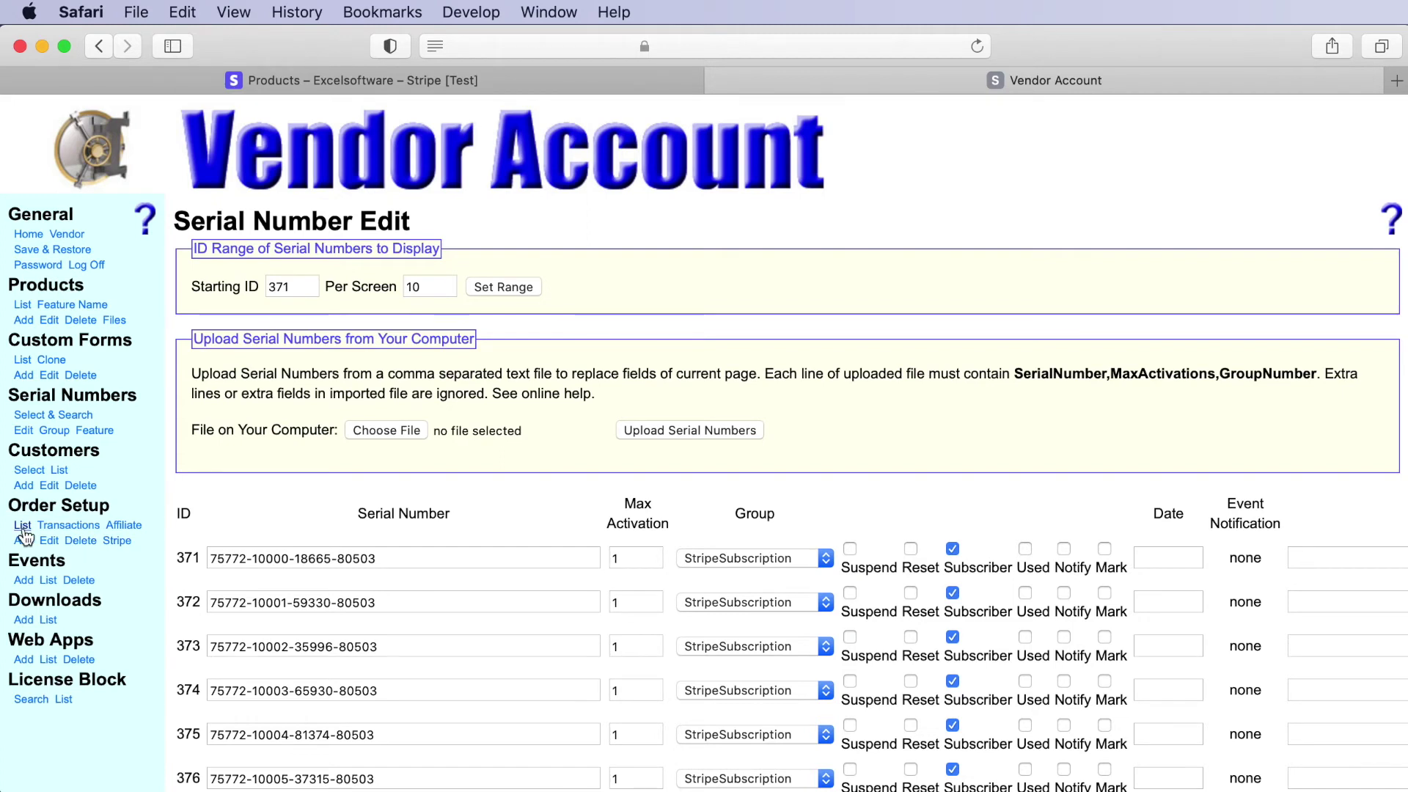
- Load the saved Subscription1 Stripe button, allow customer coupons, and save the button data
{"action": "left_click", "coordinate": [117, 541]}
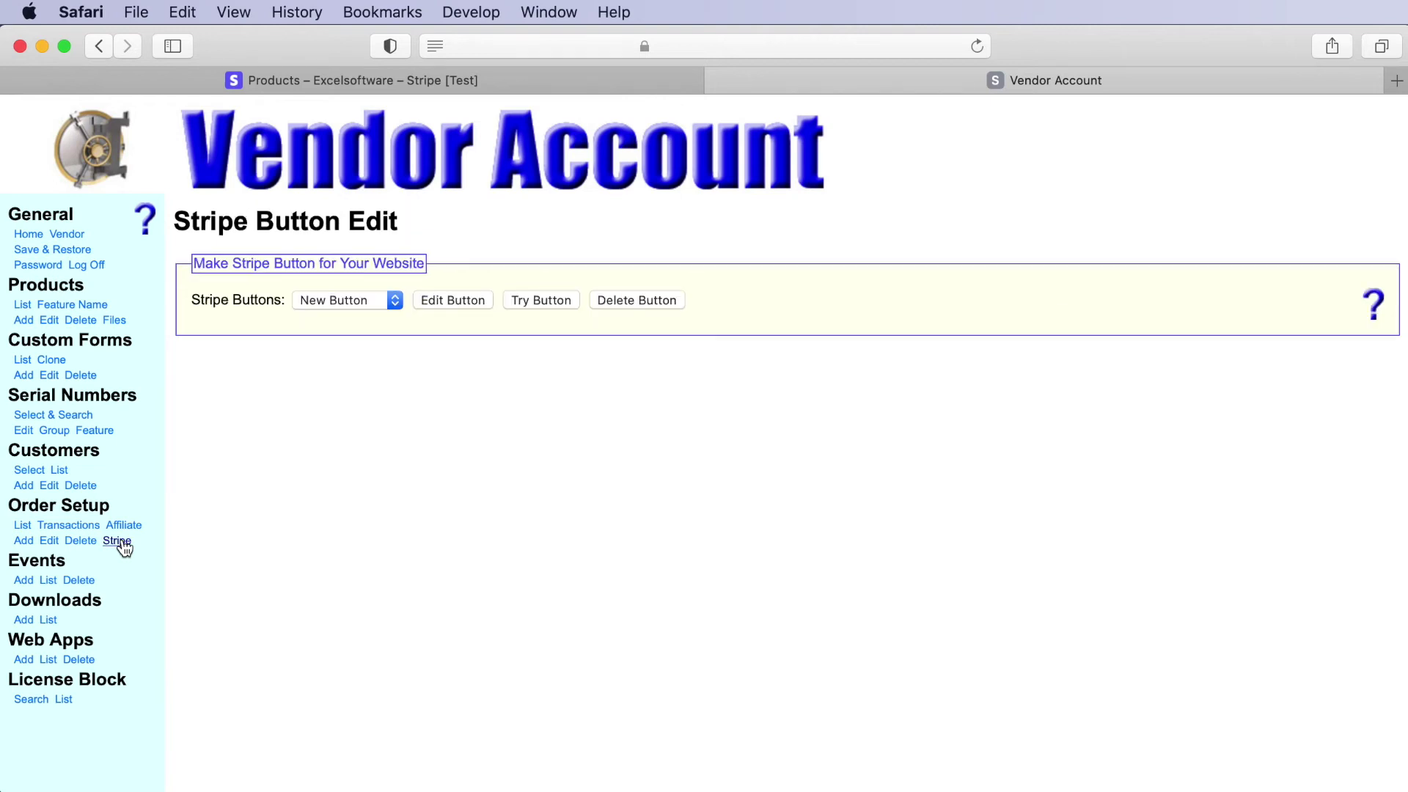
{"action": "left_click", "coordinate": [344, 302]}
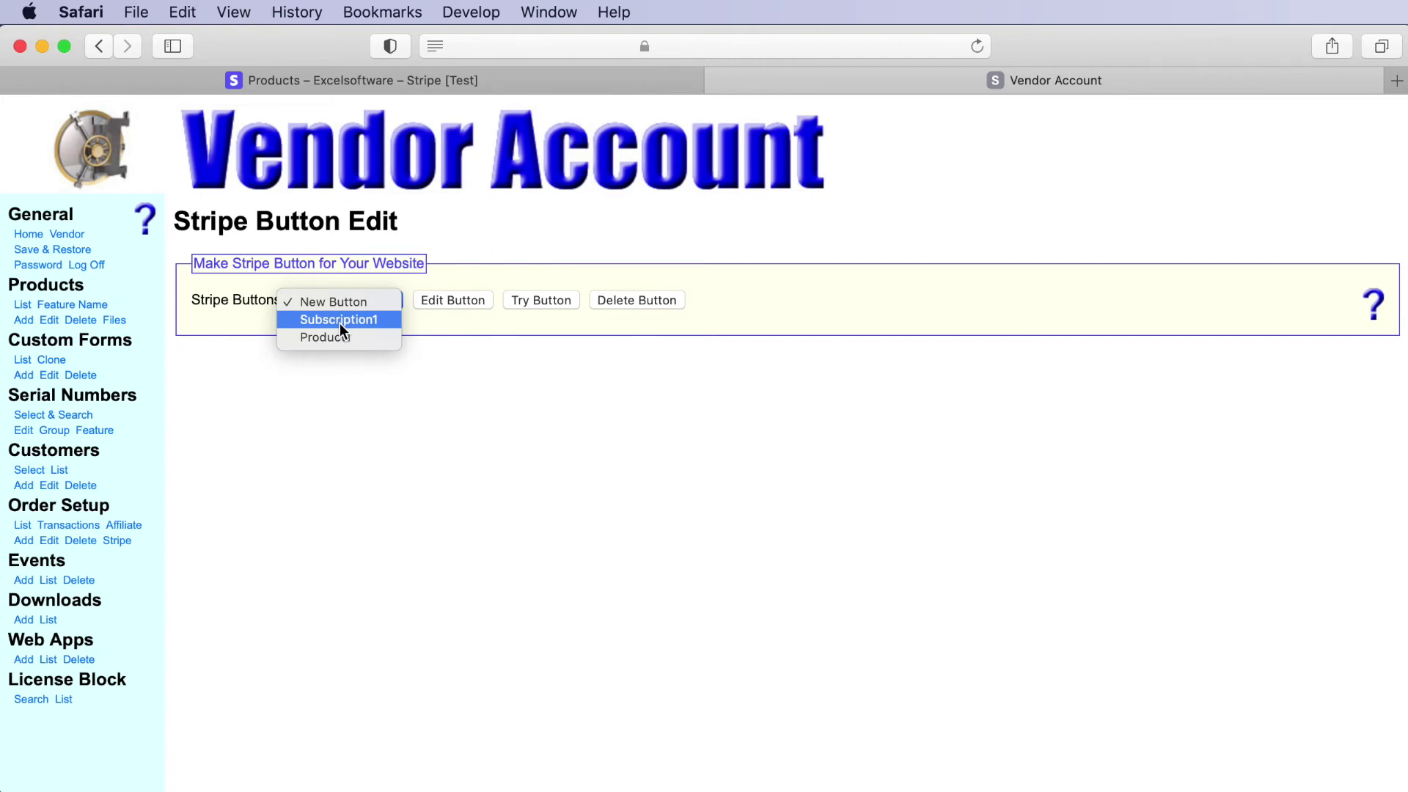
{"action": "left_click", "coordinate": [340, 326]}
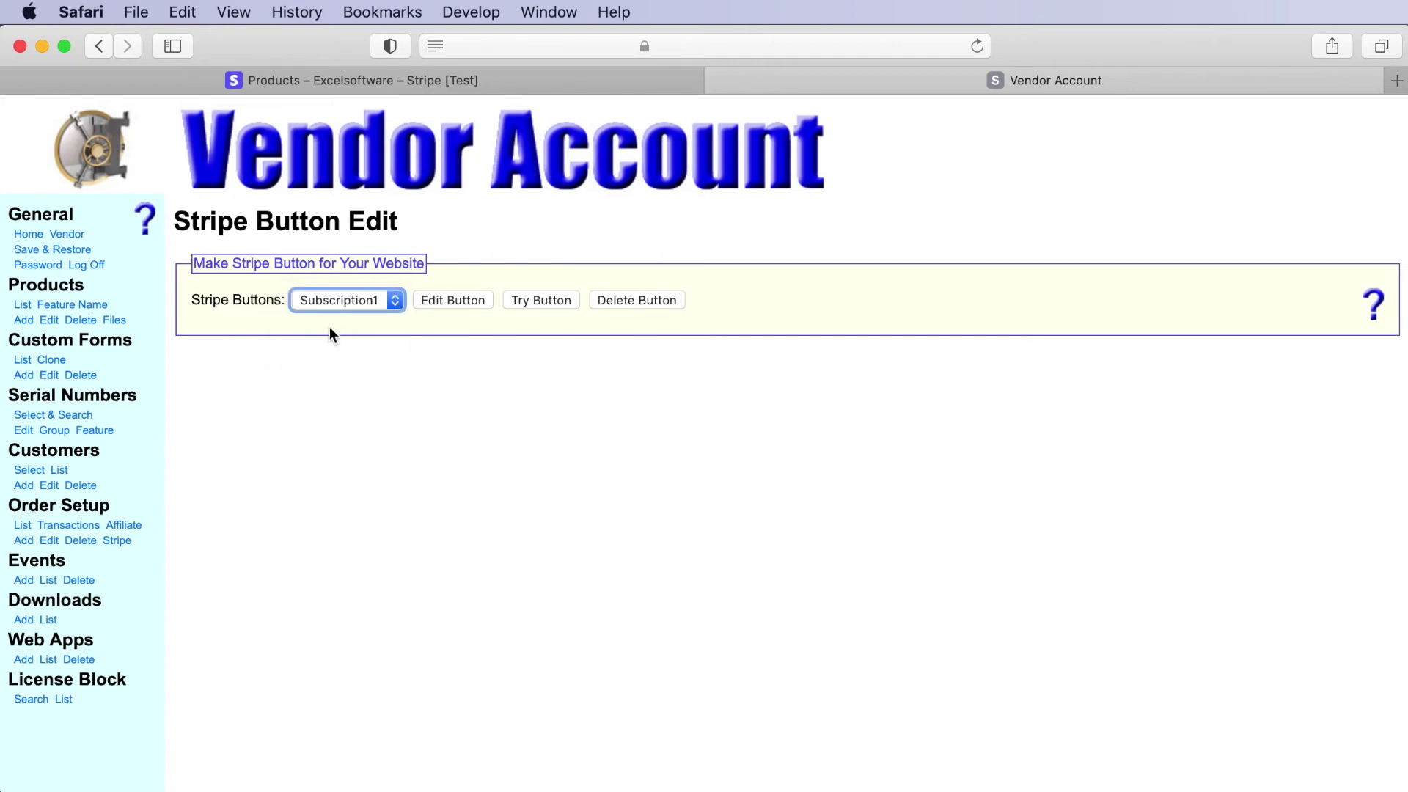
{"action": "left_click", "coordinate": [446, 303]}
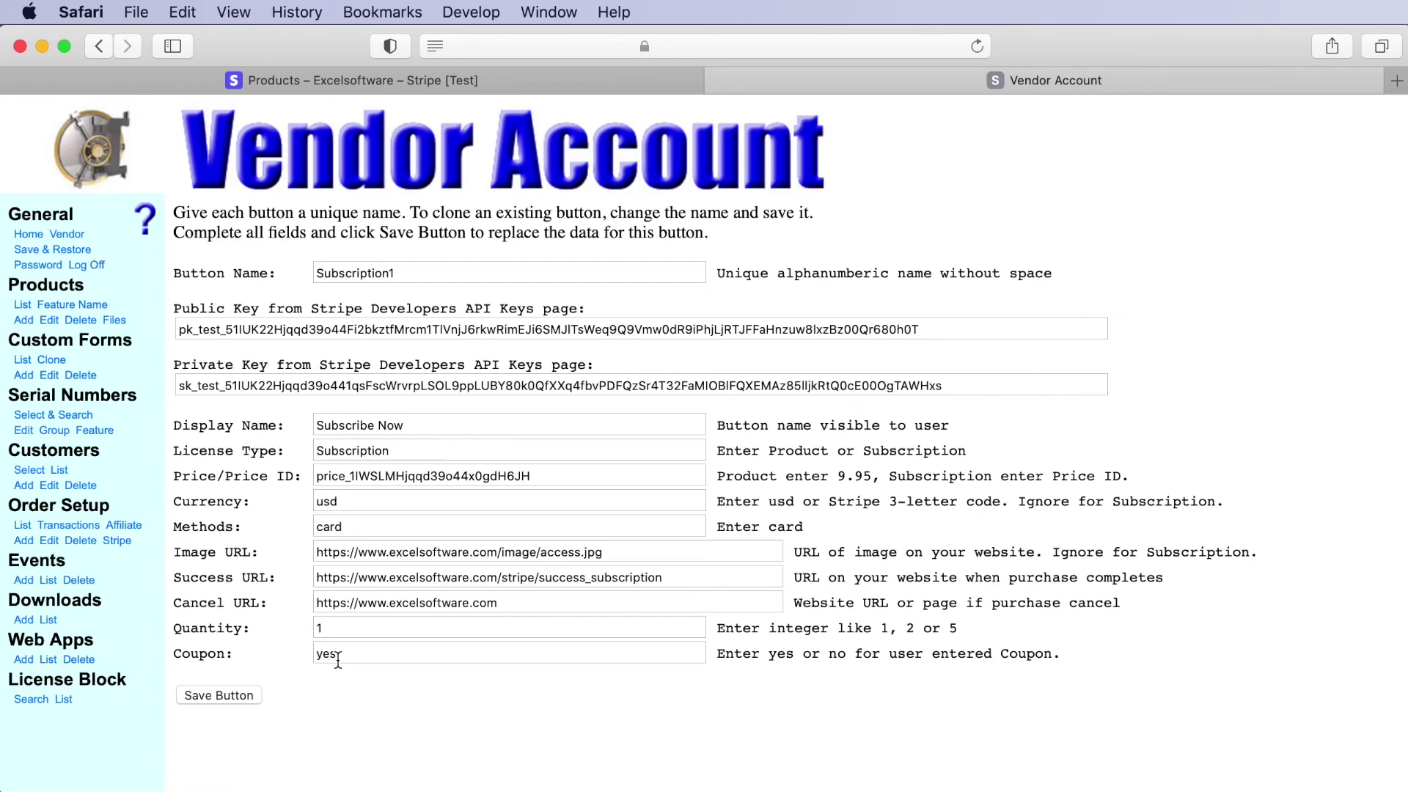
{"action": "left_click", "coordinate": [206, 696]}
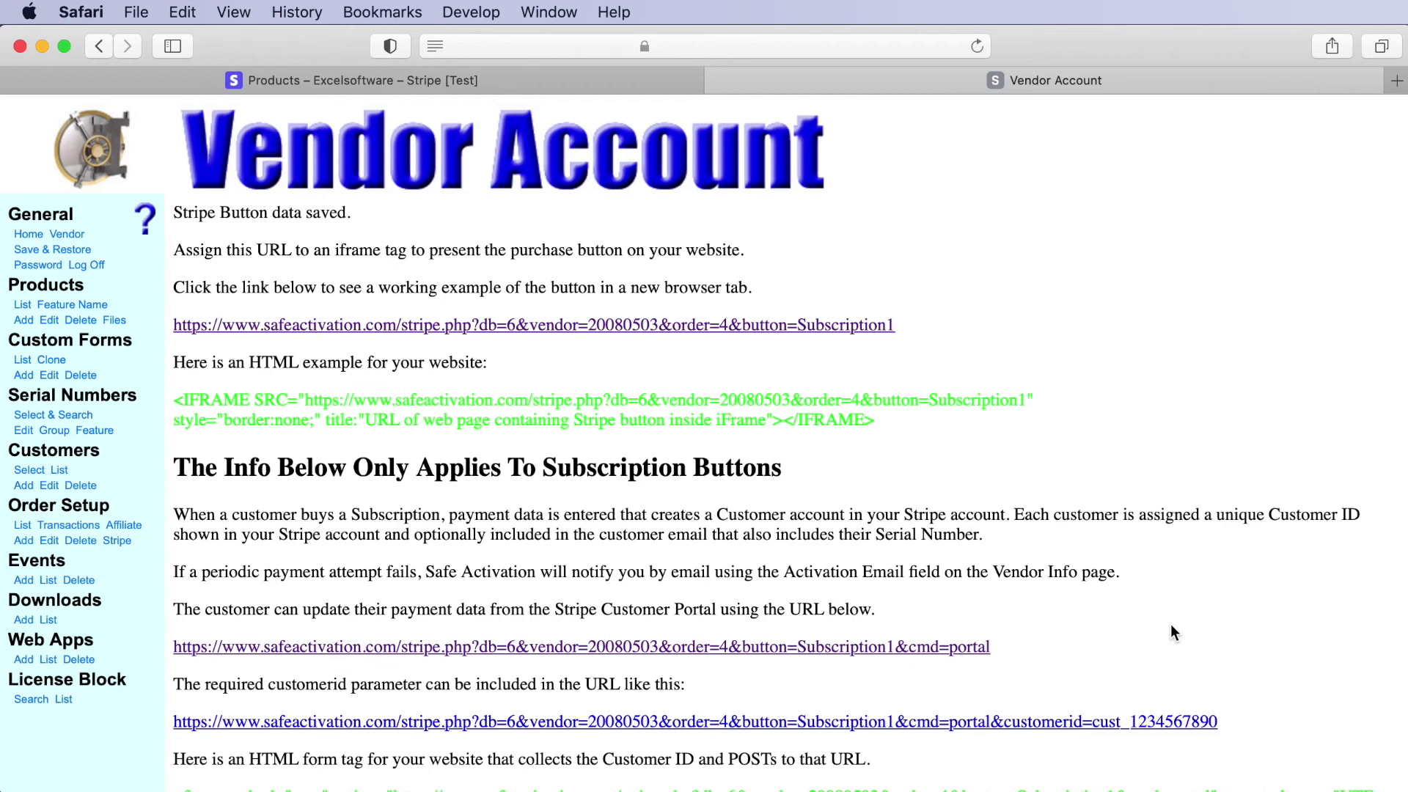
- Open the Subscription1 button's stripe.php working example from the saved-data confirmation
{"action": "scroll", "coordinate": [1130, 671], "scroll_direction": "down", "scroll_amount": 5}
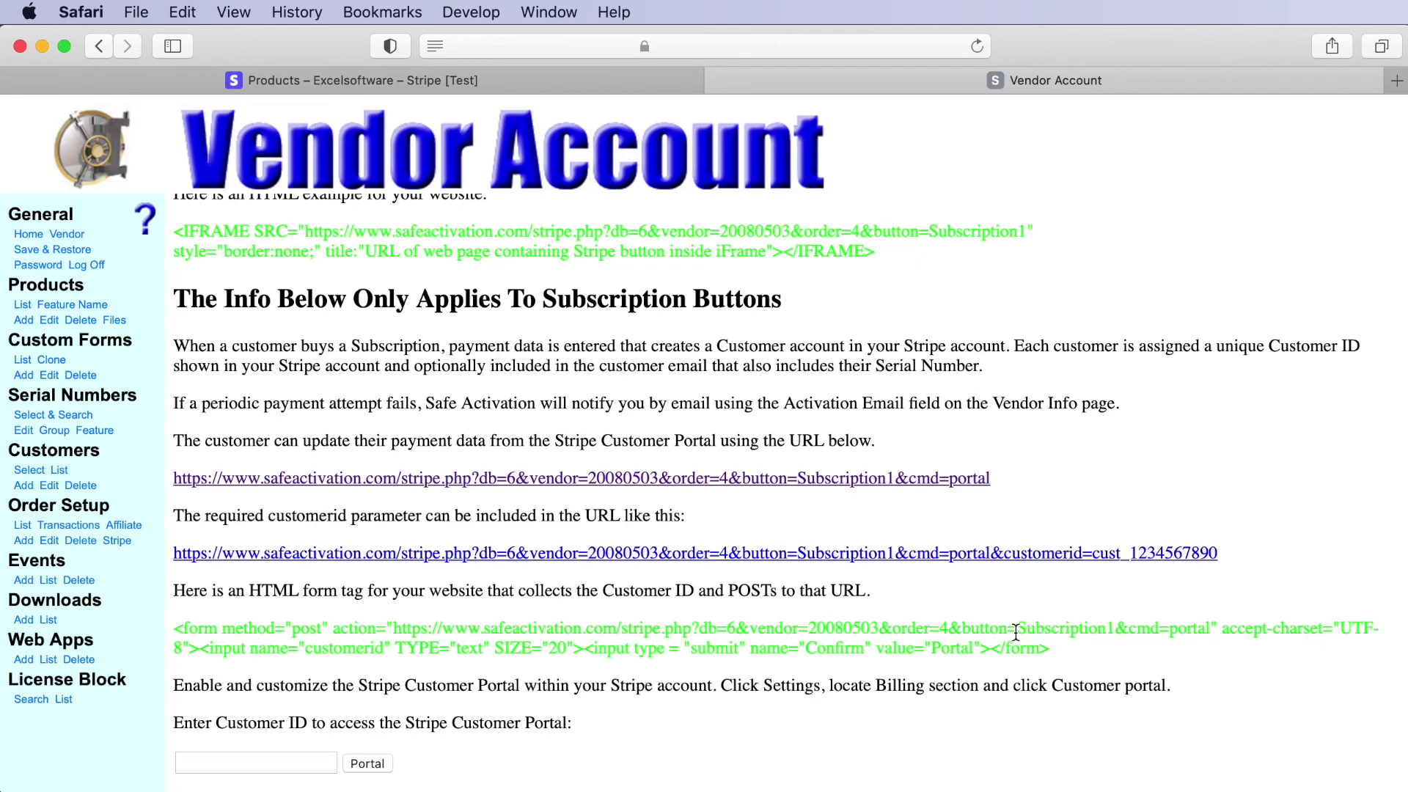
{"action": "scroll", "coordinate": [1015, 632], "scroll_direction": "up", "scroll_amount": 5}
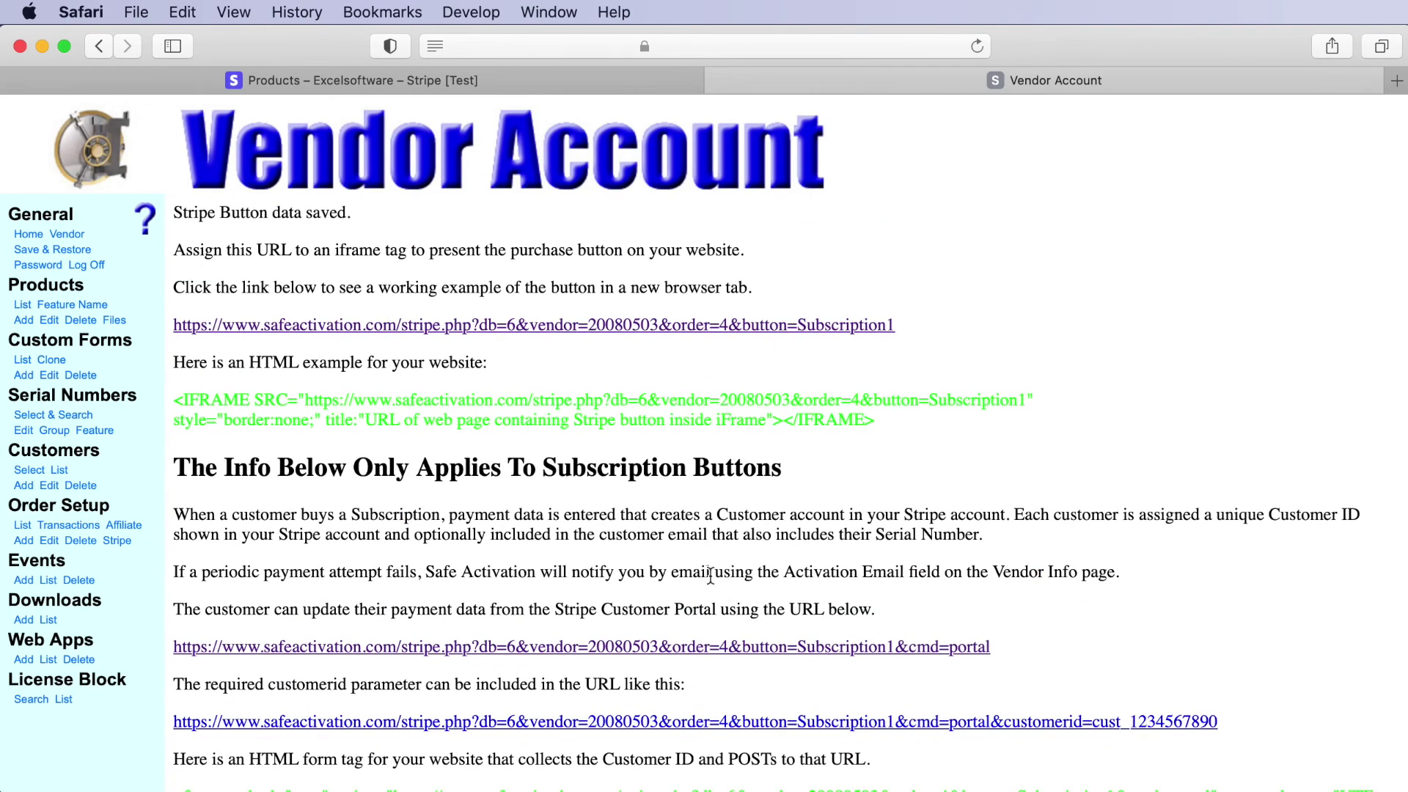
{"action": "left_click", "coordinate": [224, 327]}
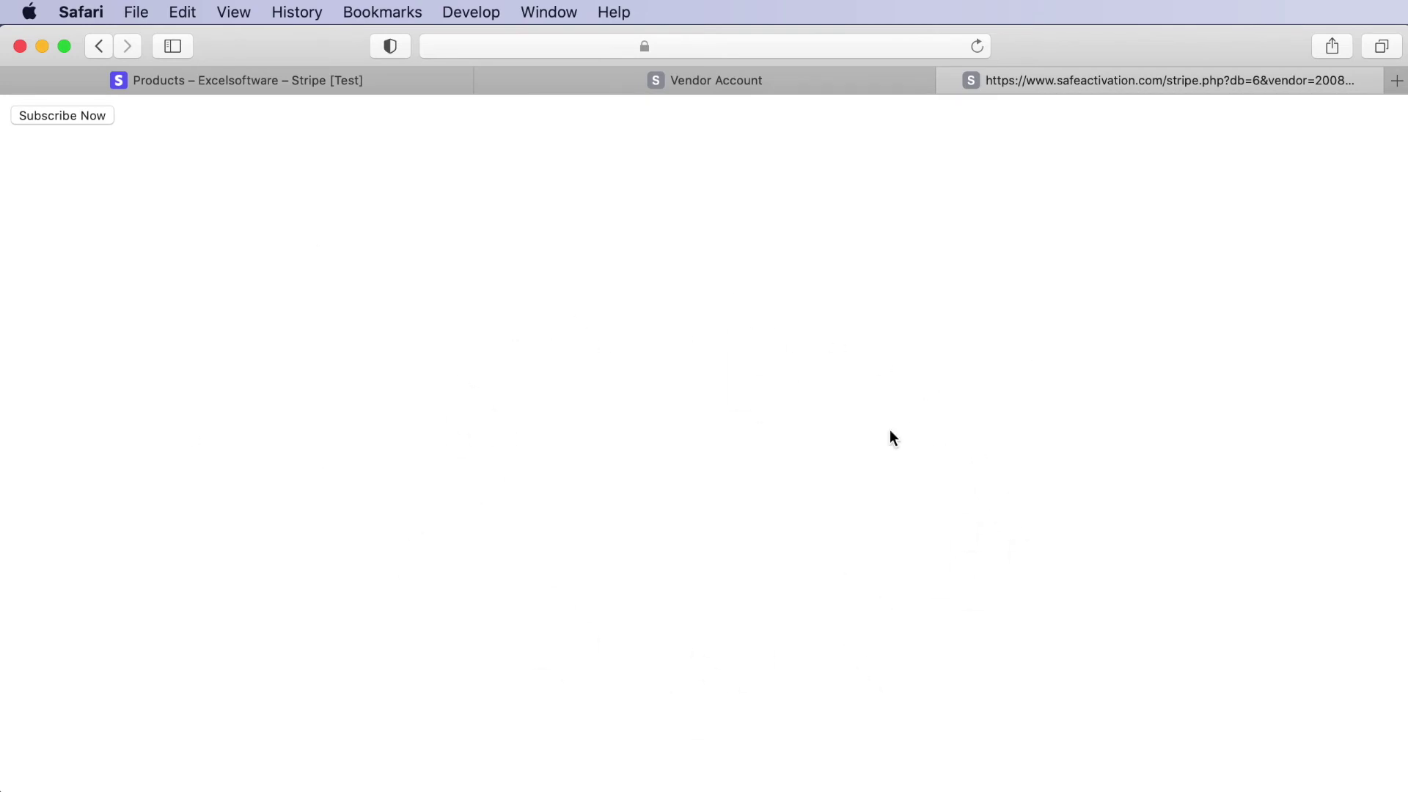
- Start the Subscription1 checkout with Subscribe Now on the example page
{"action": "left_click", "coordinate": [56, 117]}
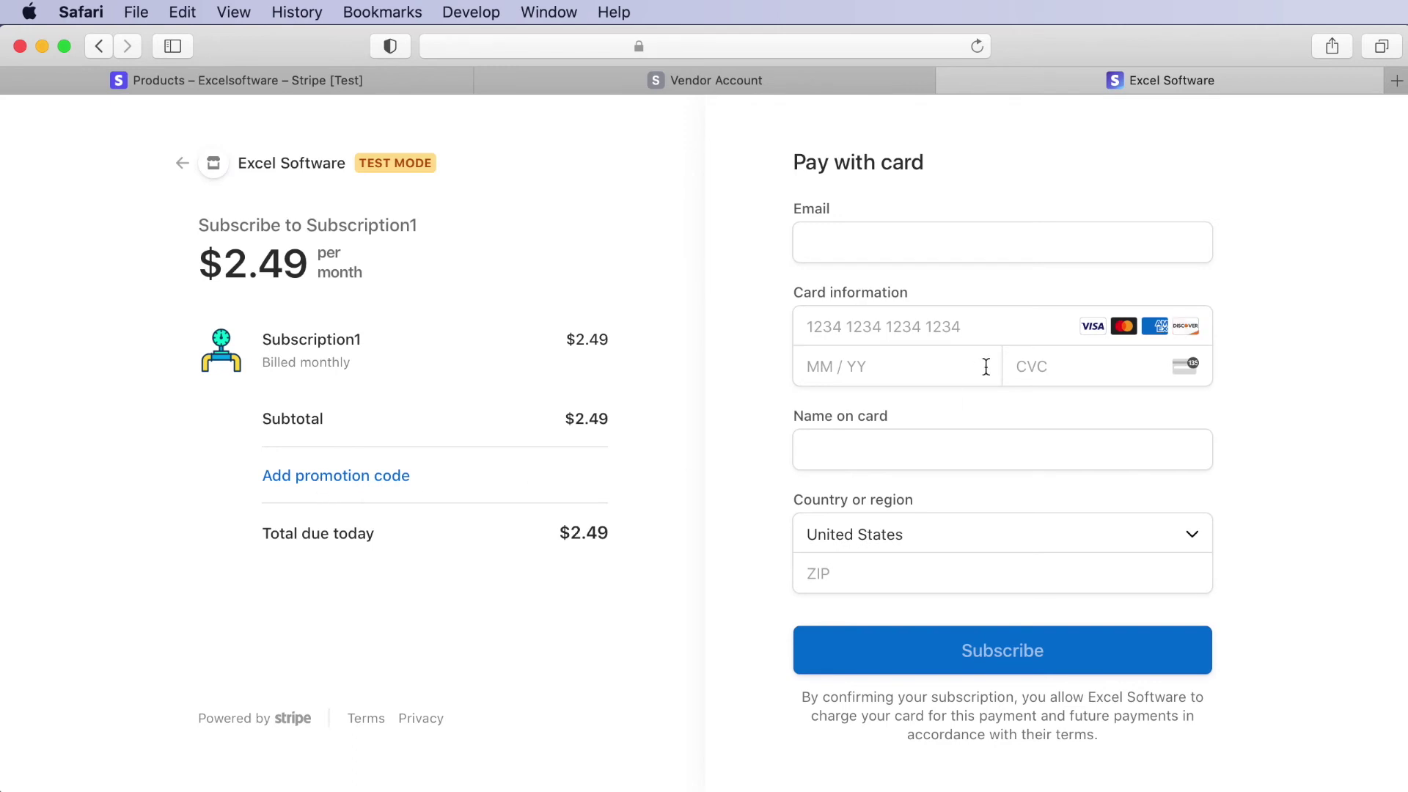
- Enter the buyer's e-mail and the Stripe 4242 test card with 03/22 expiry and CVC
{"action": "left_click", "coordinate": [857, 243]}
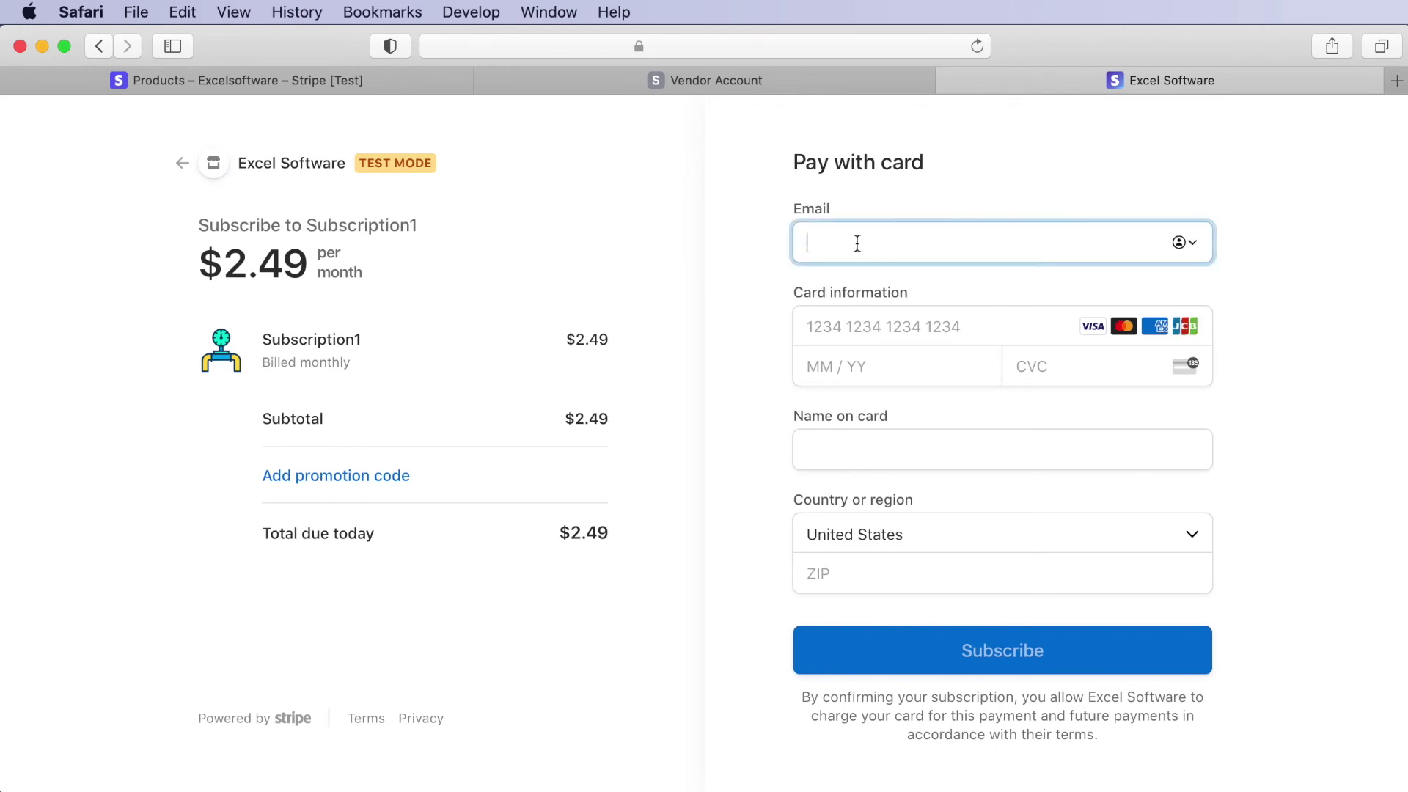
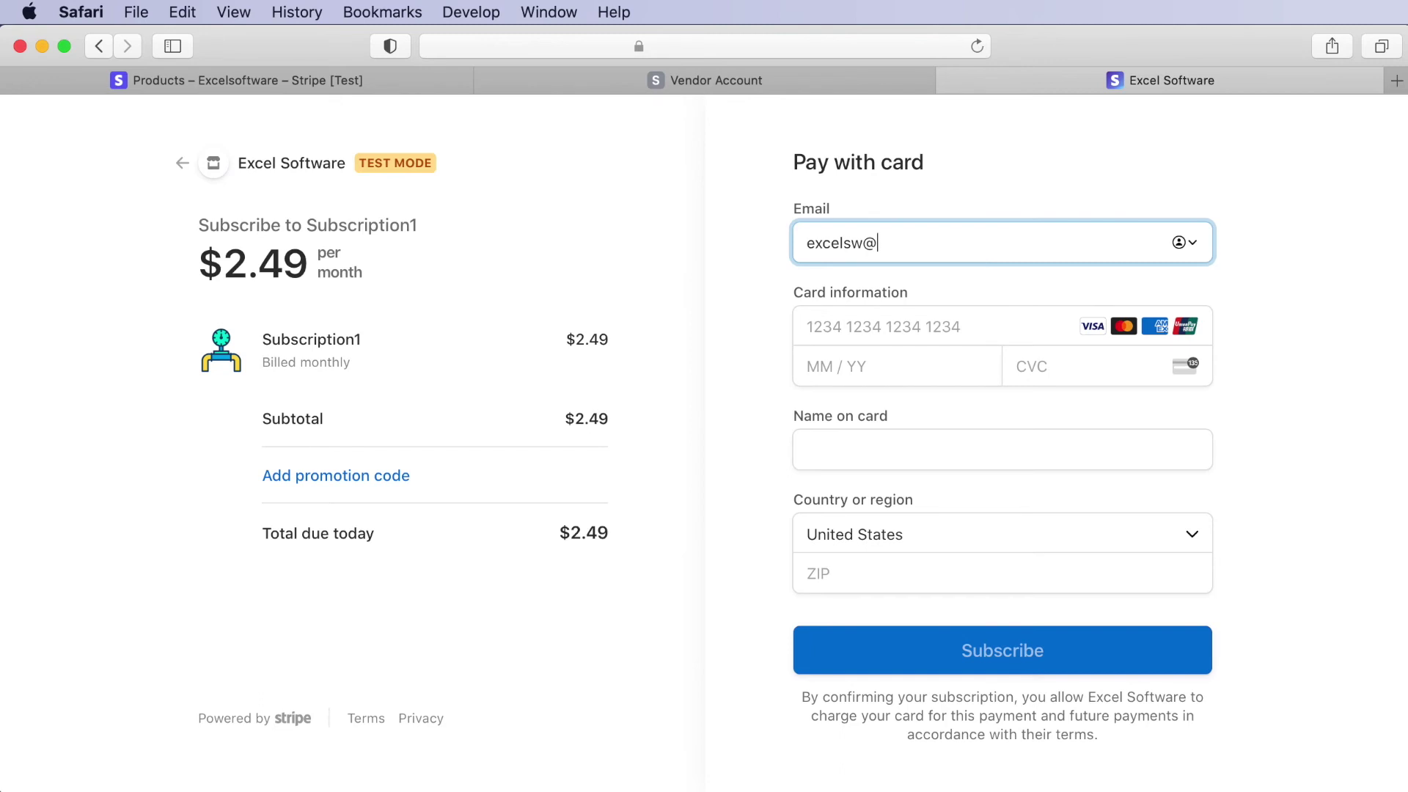
{"action": "key", "text": "Tab"}
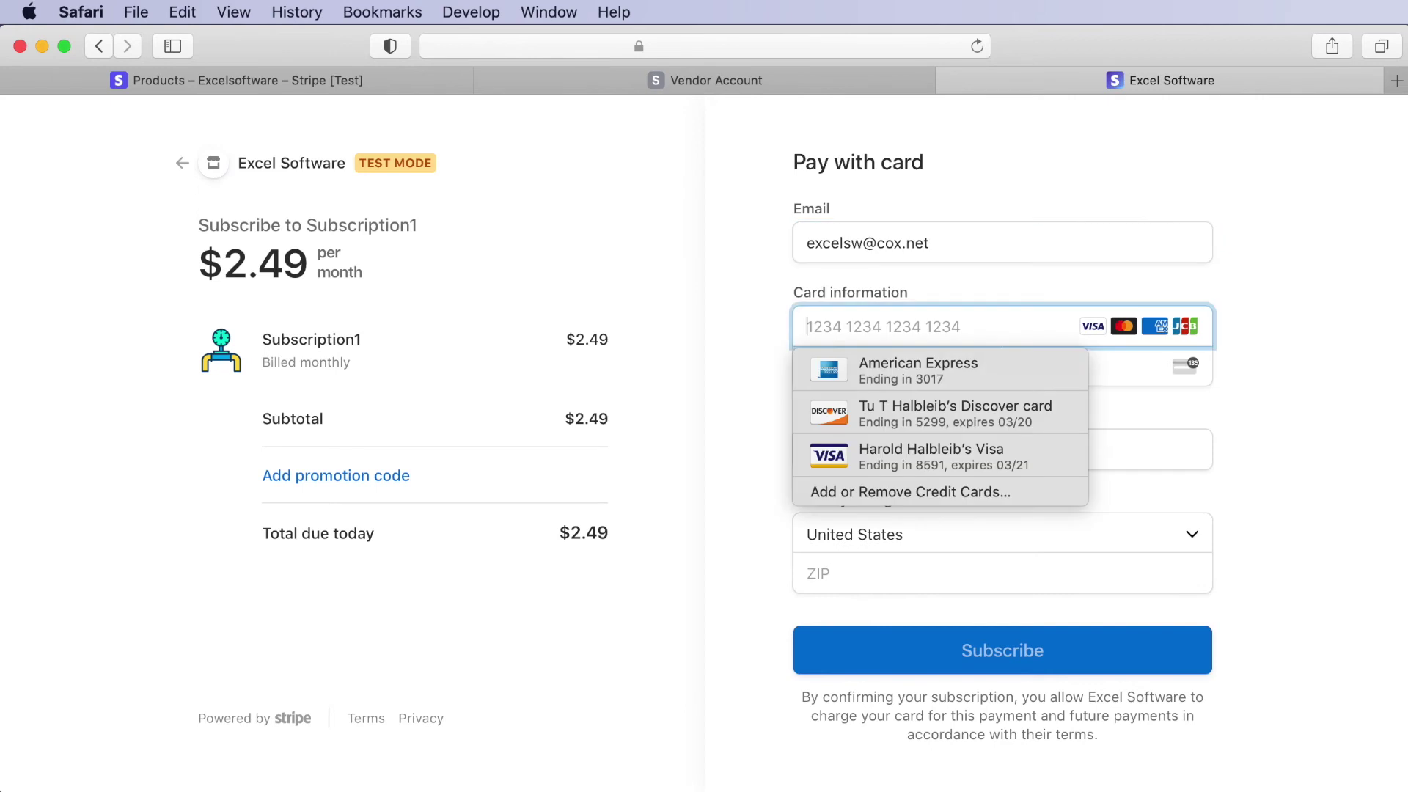
{"action": "type", "text": "424"}
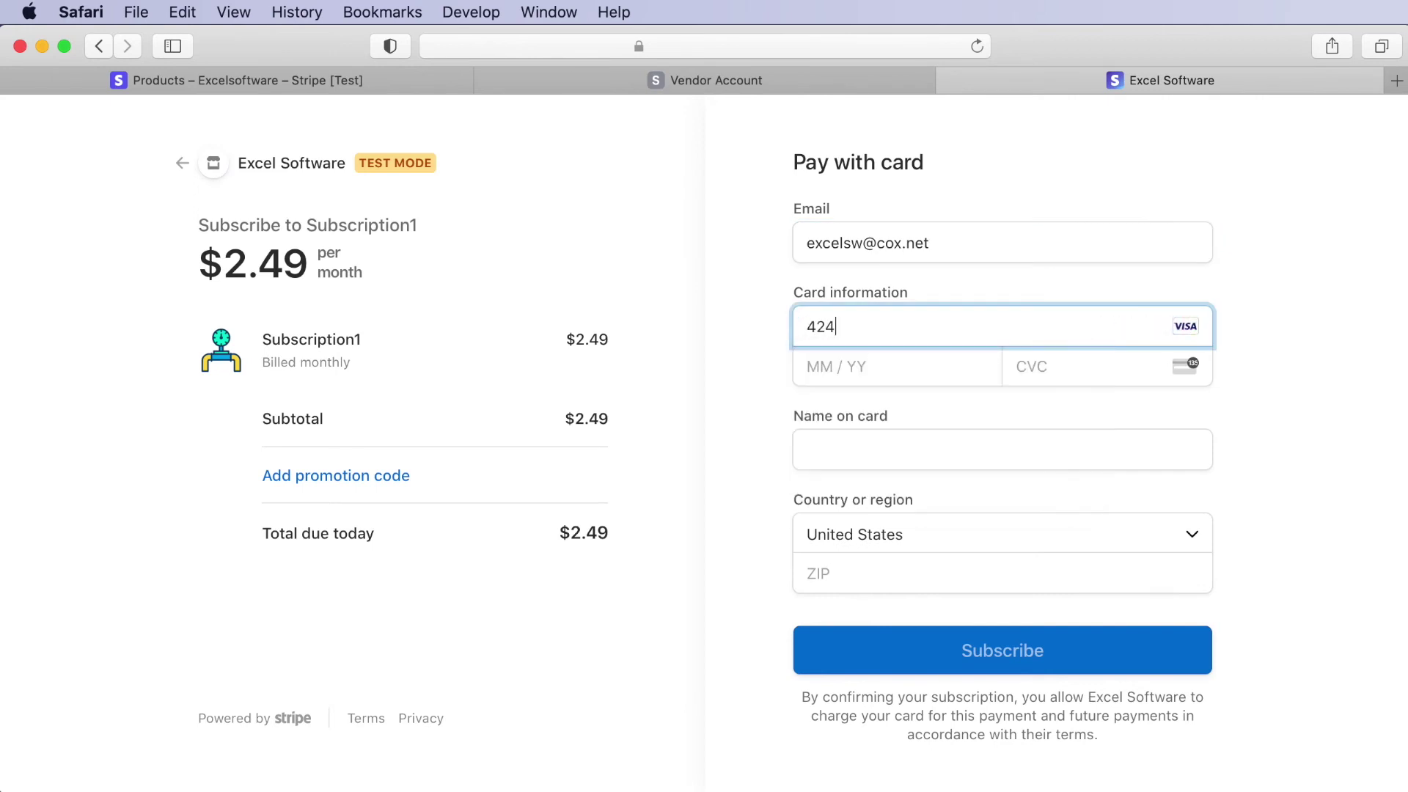
{"action": "type", "text": "2424242424"}
{"action": "type", "text": "242"}
{"action": "type", "text": "03 /"}
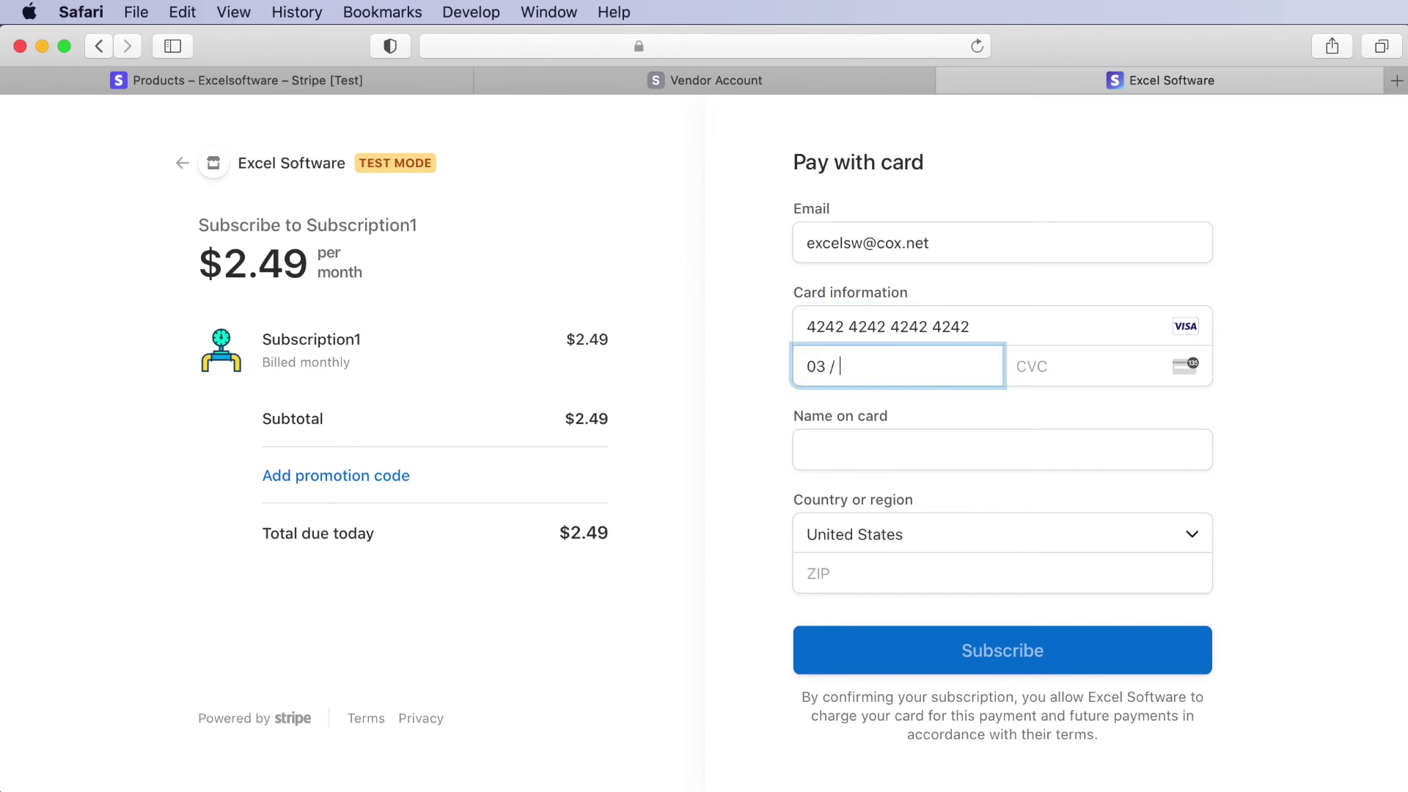
{"action": "type", "text": "22"}
{"action": "type", "text": "123"}
- Fill in the cardholder's name and ZIP code, then submit the $2.49 monthly subscription
{"action": "key", "text": "Tab"}
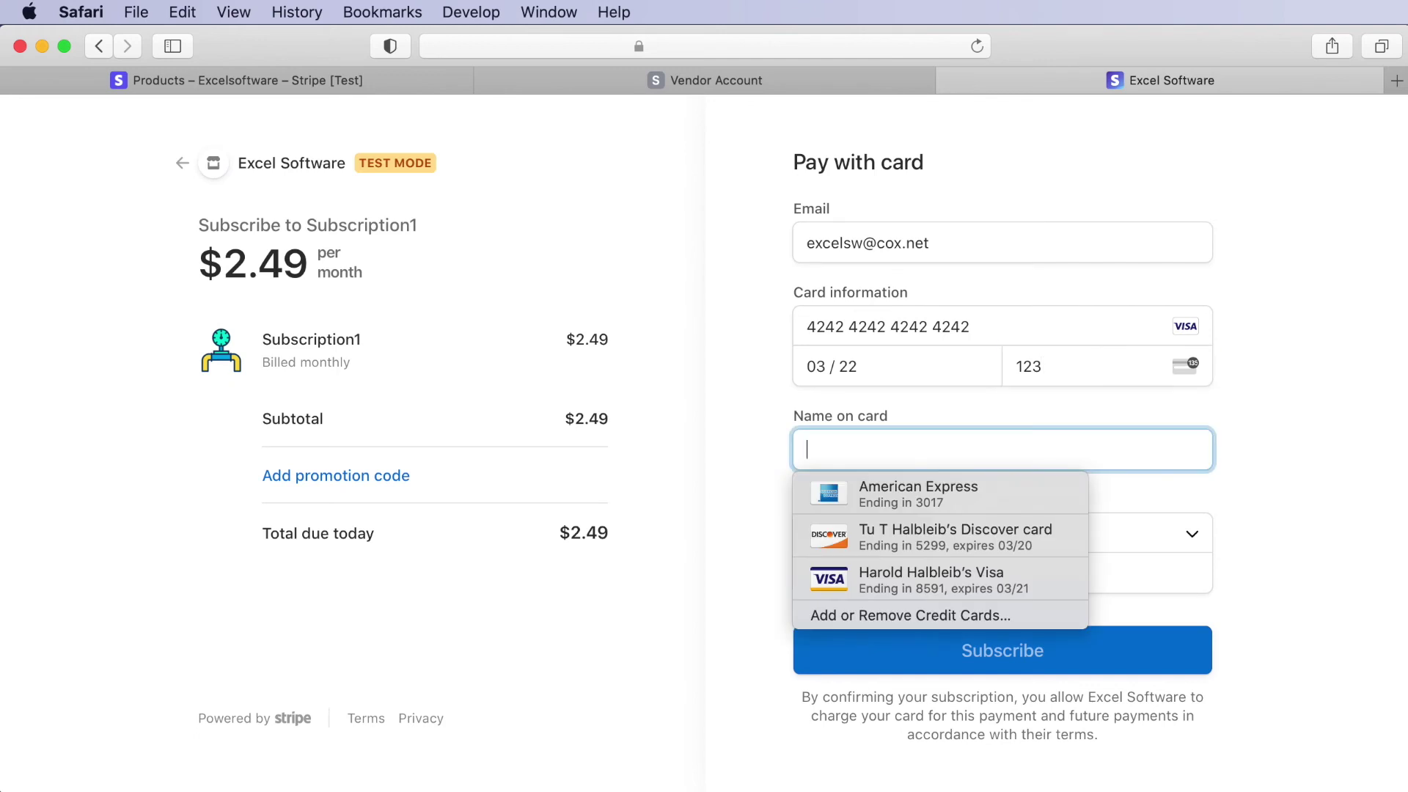
{"action": "type", "text": "Jane Doe"}
{"action": "key", "text": "Tab"}
{"action": "key", "text": "Tab"}
{"action": "type", "text": "89015"}
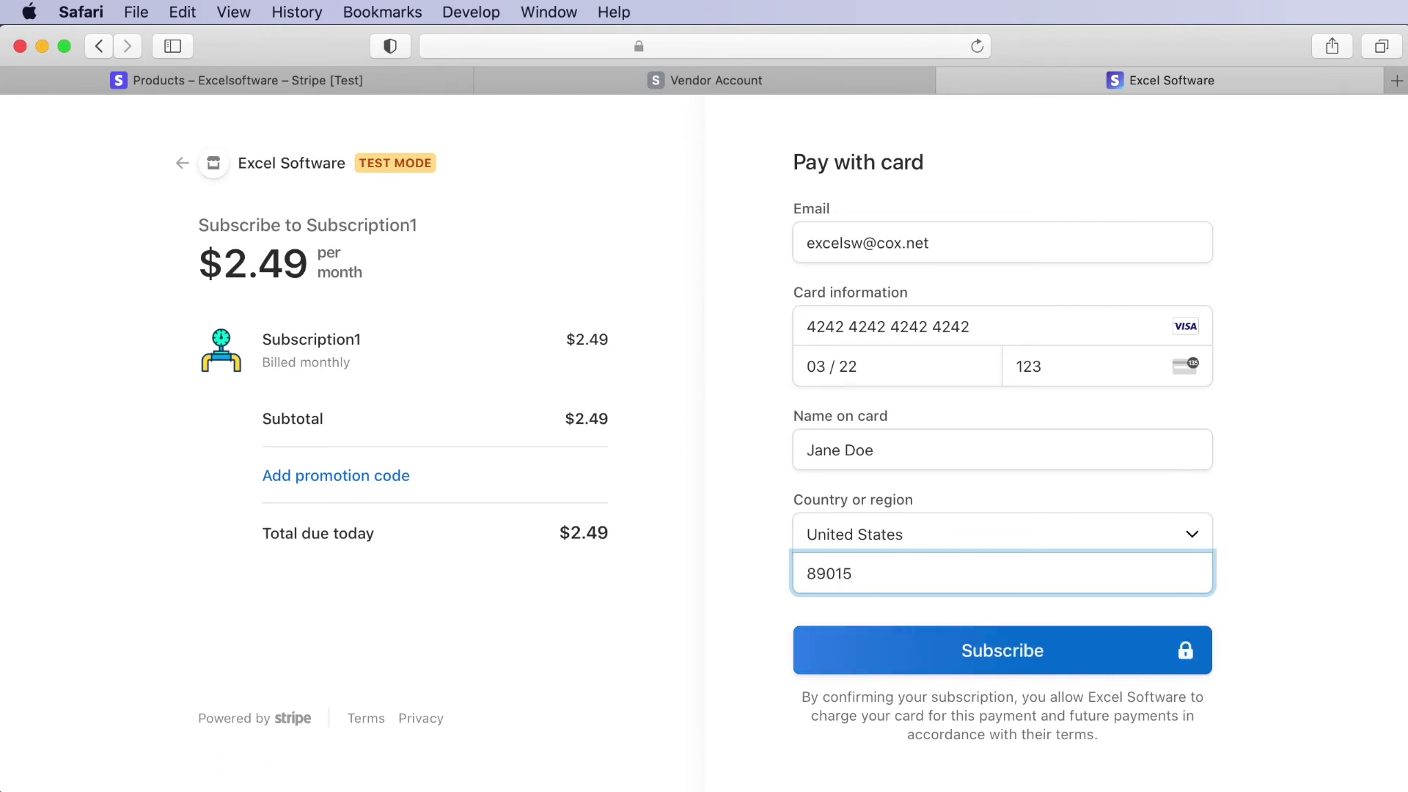
{"action": "left_click", "coordinate": [998, 640]}
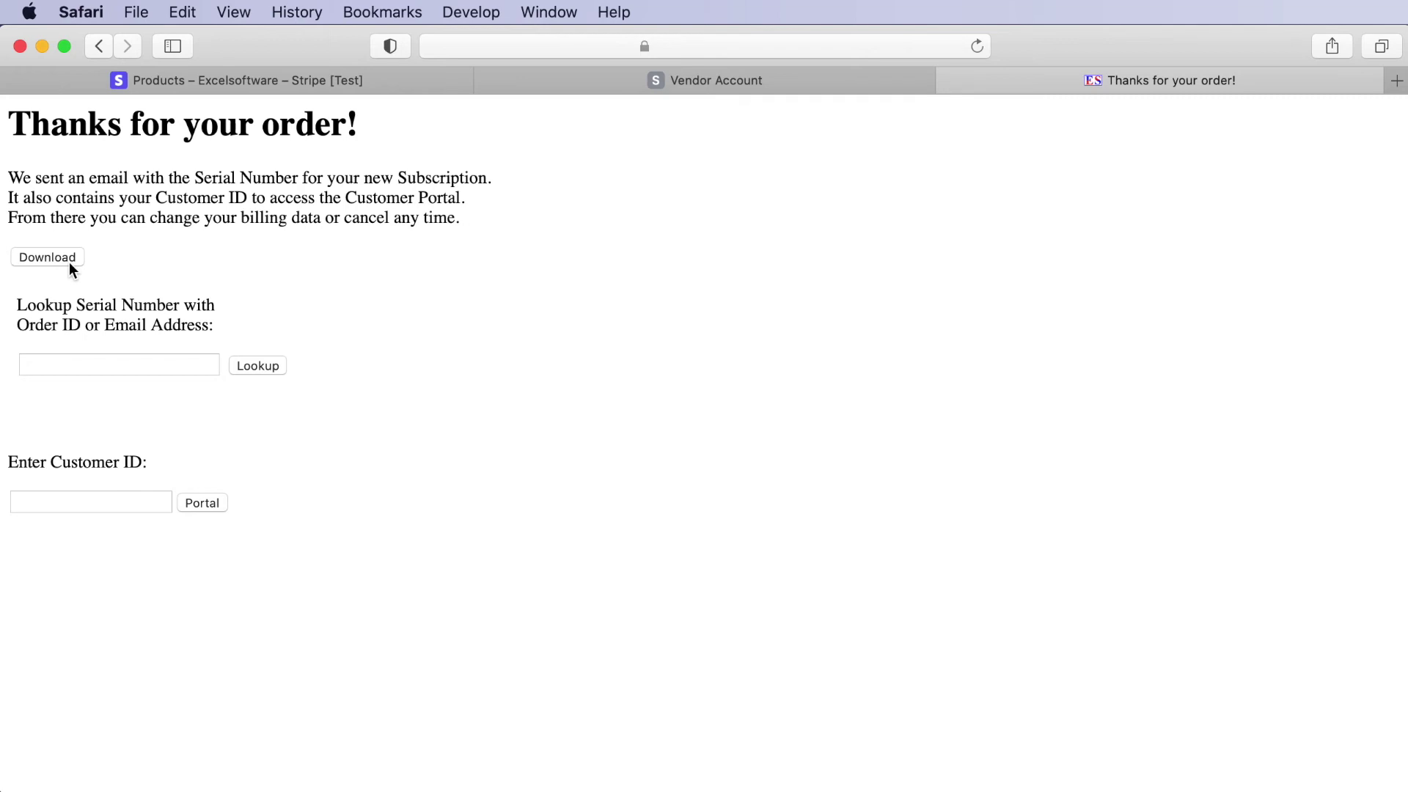
- Look up the order's serial number using the customer's e-mail address on the confirmation page
{"action": "left_click", "coordinate": [41, 366]}
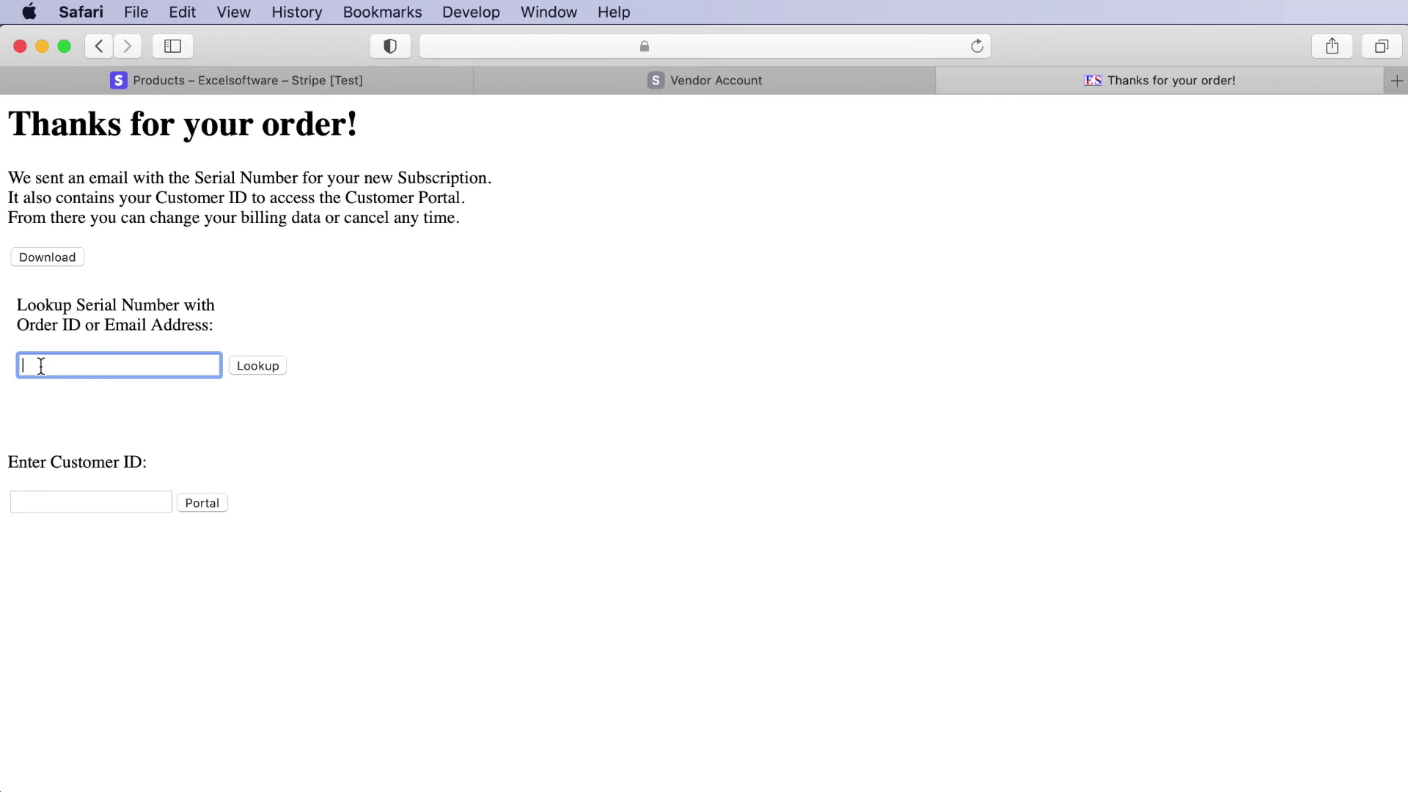
{"action": "left_click", "coordinate": [263, 367]}
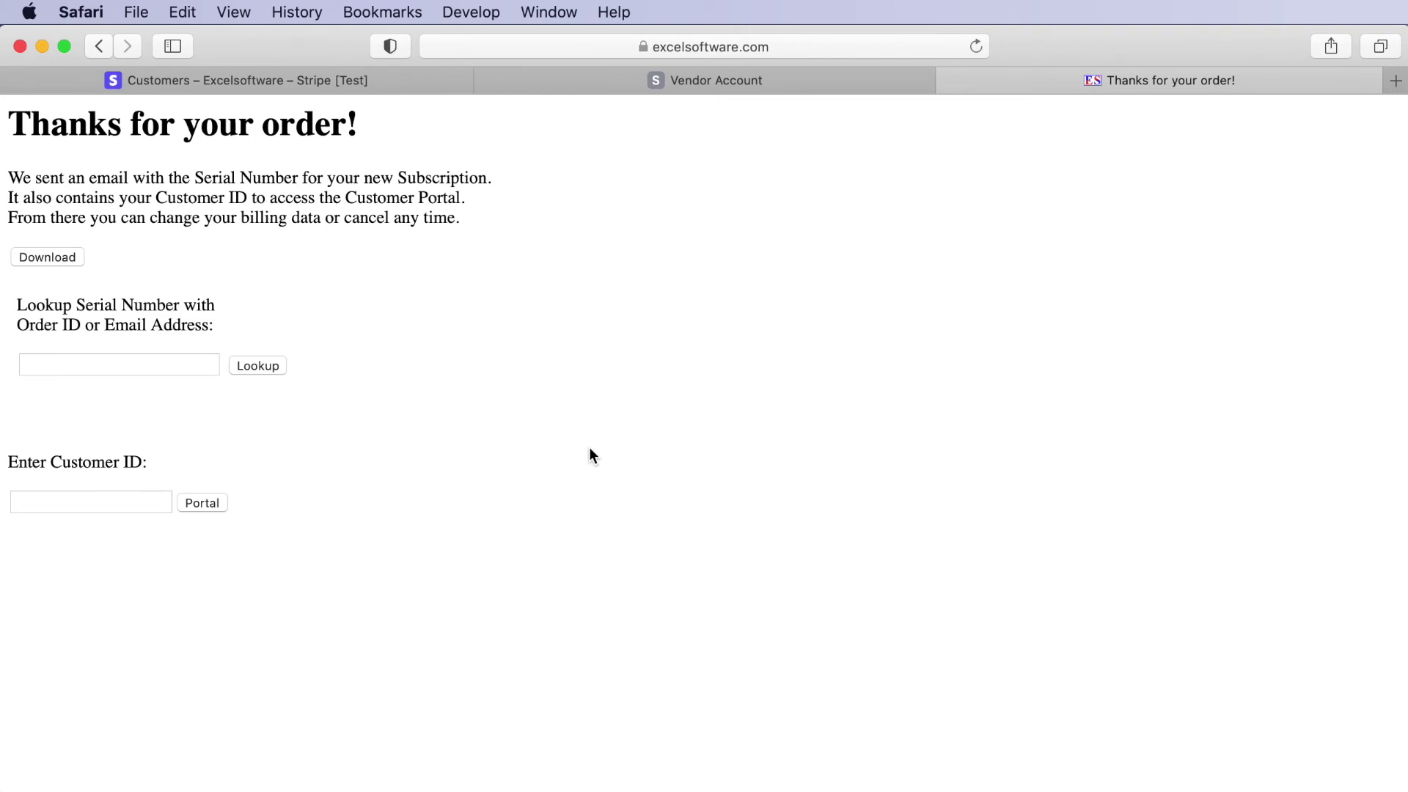
- In Stripe, review the newest succeeded $2.49 payment's details, then go to the Customers list
{"action": "left_click", "coordinate": [262, 79]}
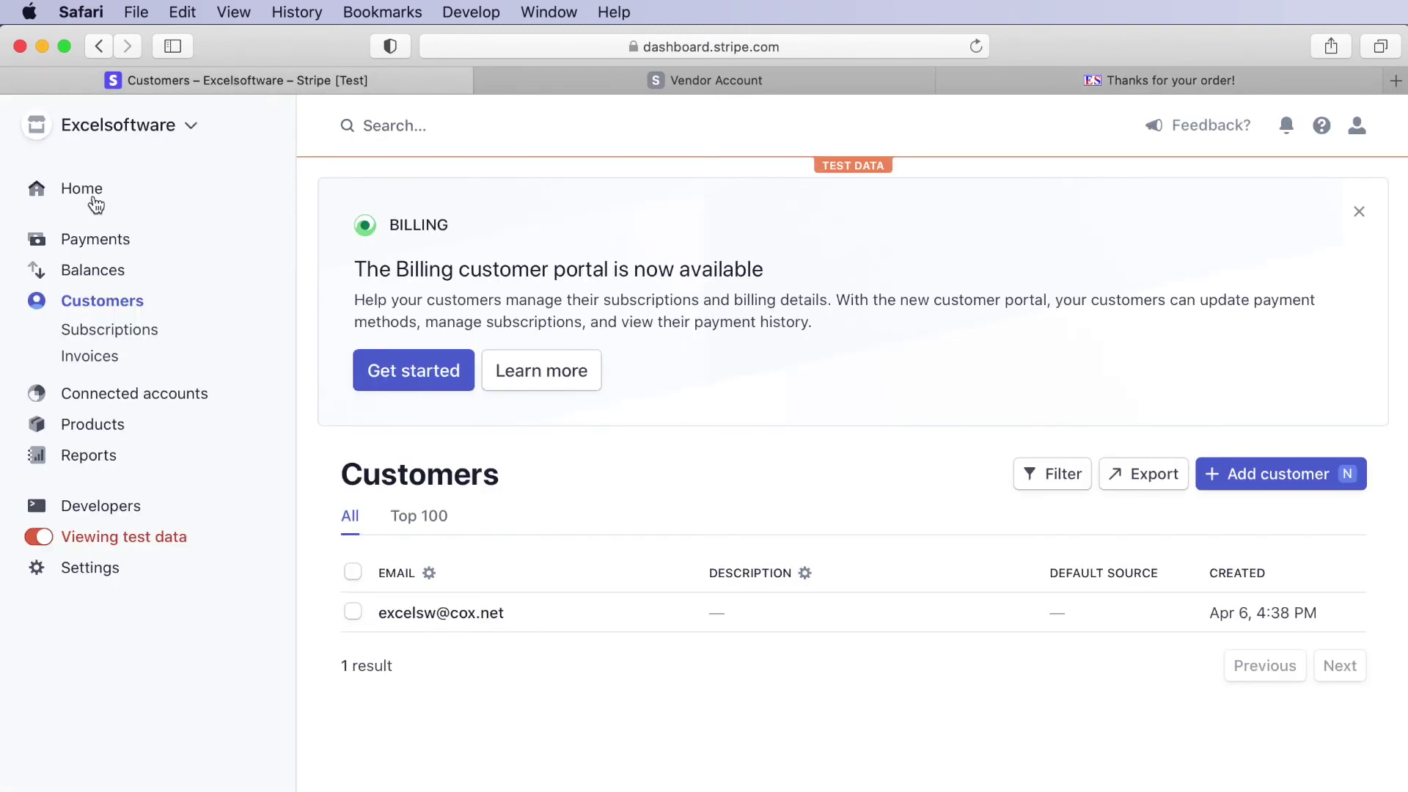
{"action": "left_click", "coordinate": [91, 242]}
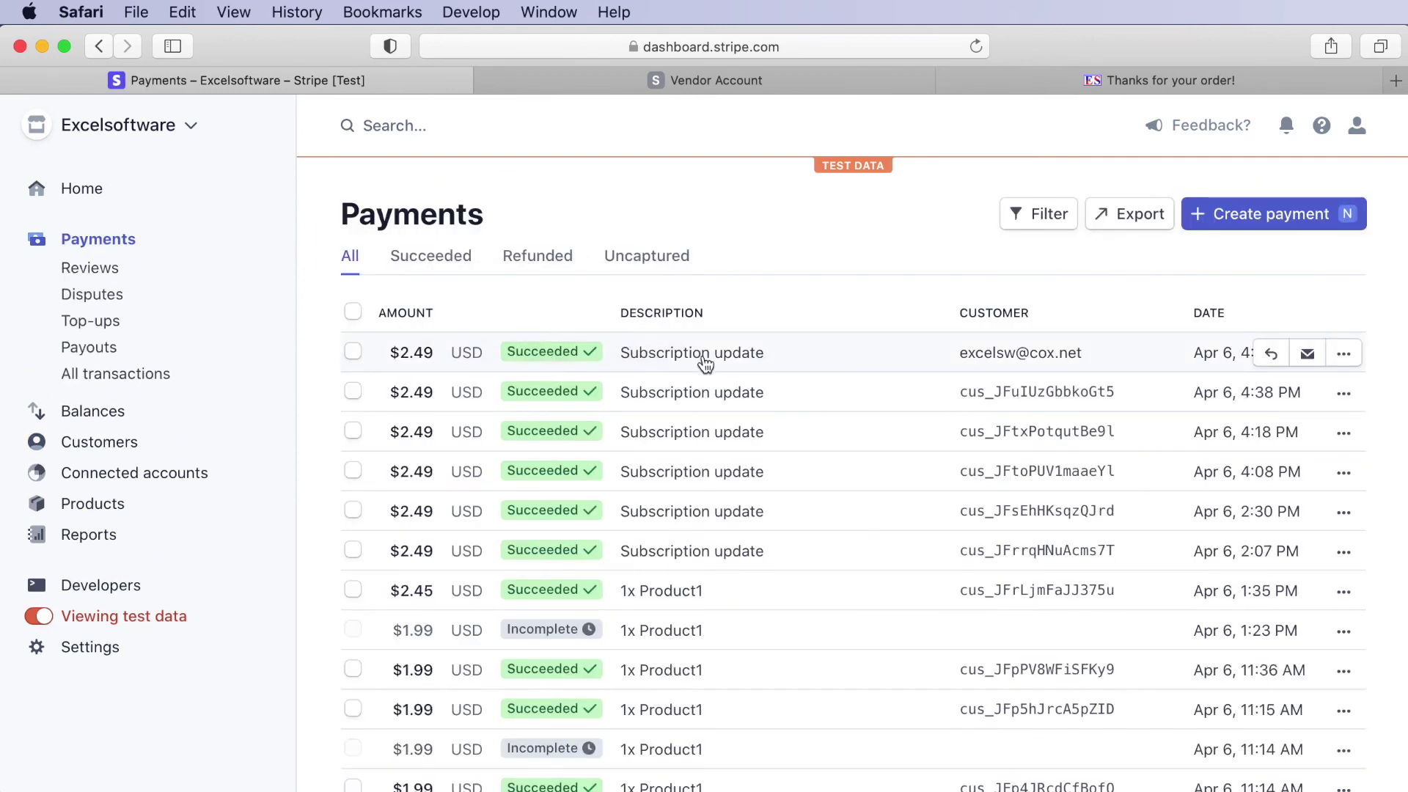
{"action": "left_click", "coordinate": [664, 356]}
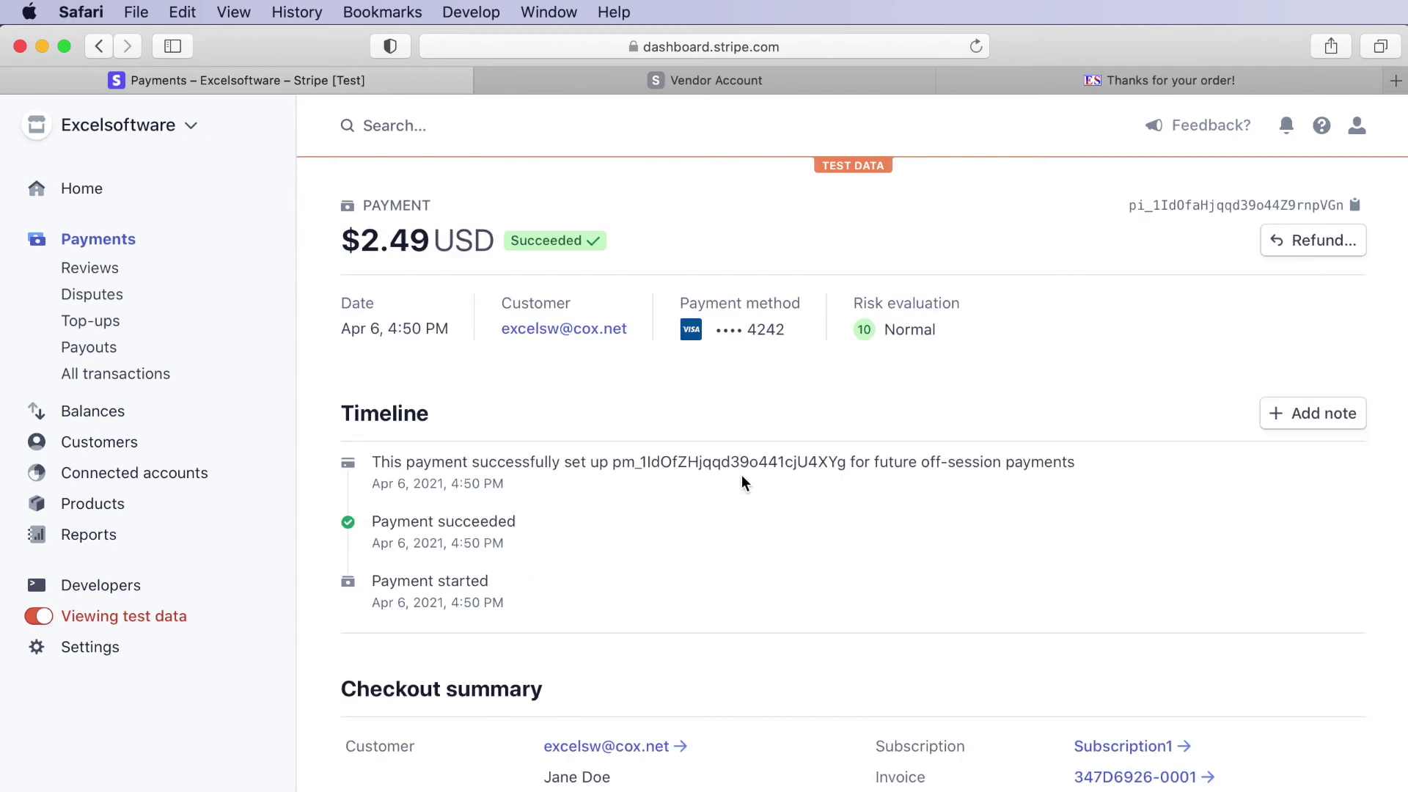
{"action": "scroll", "coordinate": [741, 476], "scroll_direction": "down", "scroll_amount": 5}
{"action": "scroll", "coordinate": [660, 587], "scroll_direction": "down", "scroll_amount": 10}
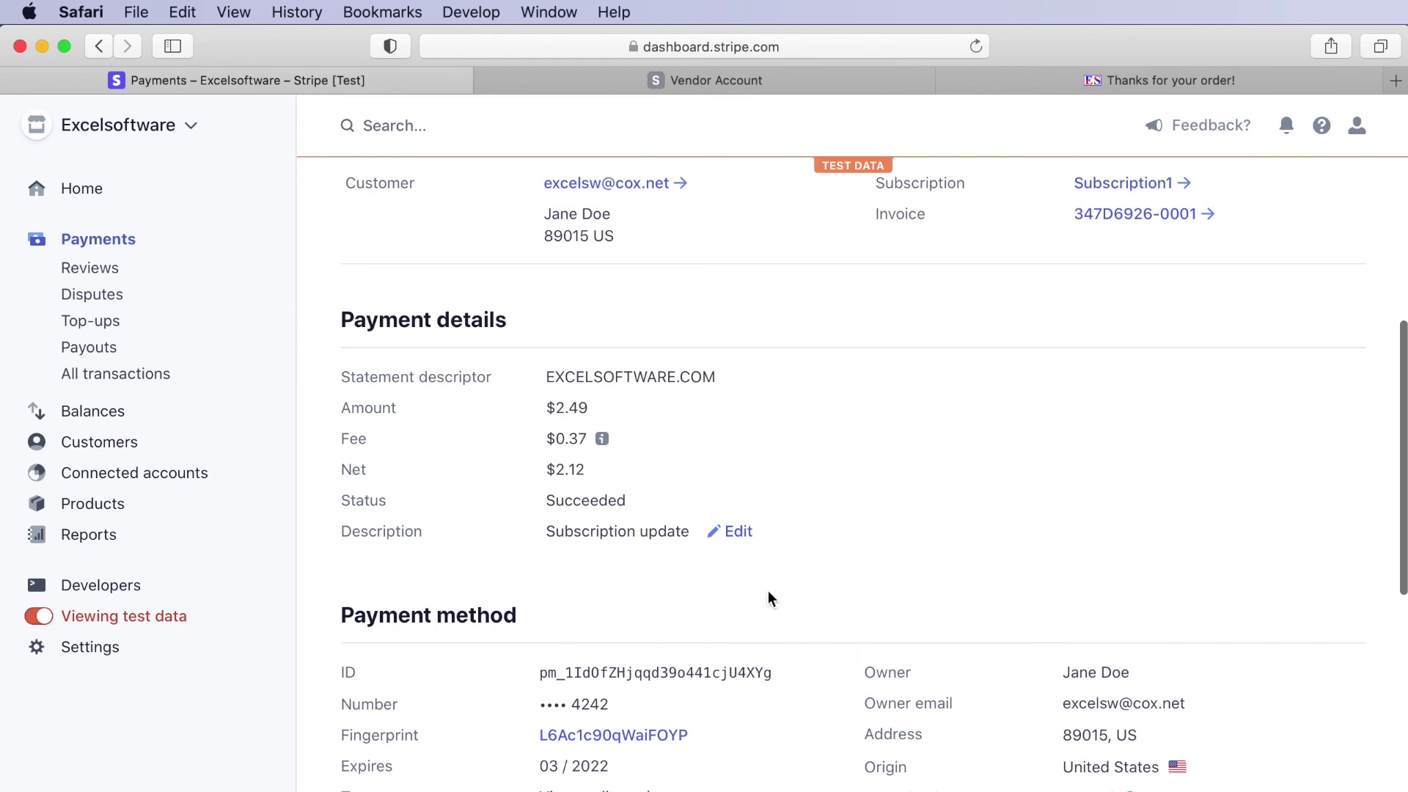
{"action": "scroll", "coordinate": [768, 592], "scroll_direction": "up", "scroll_amount": 1}
{"action": "scroll", "coordinate": [768, 591], "scroll_direction": "up", "scroll_amount": 5}
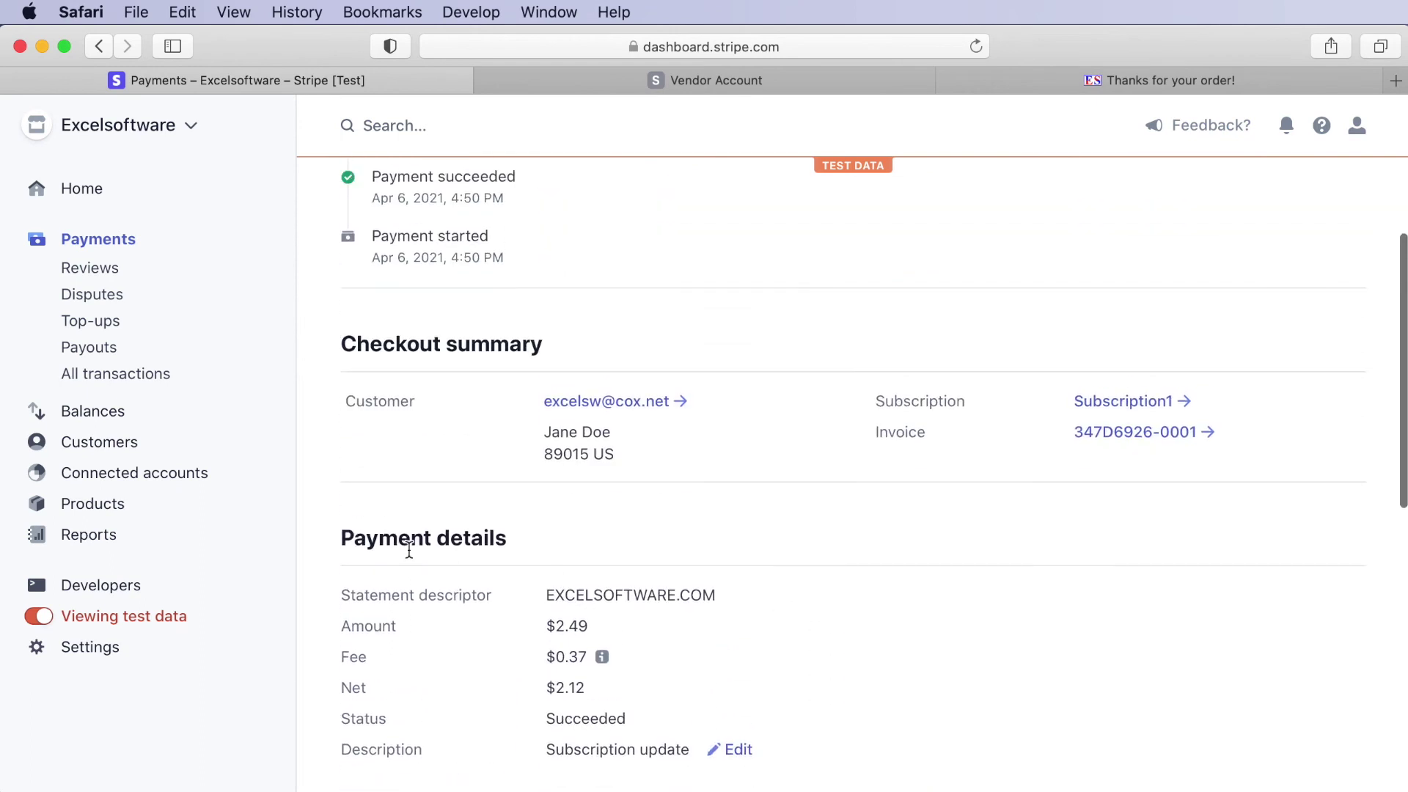
{"action": "left_click", "coordinate": [100, 443]}
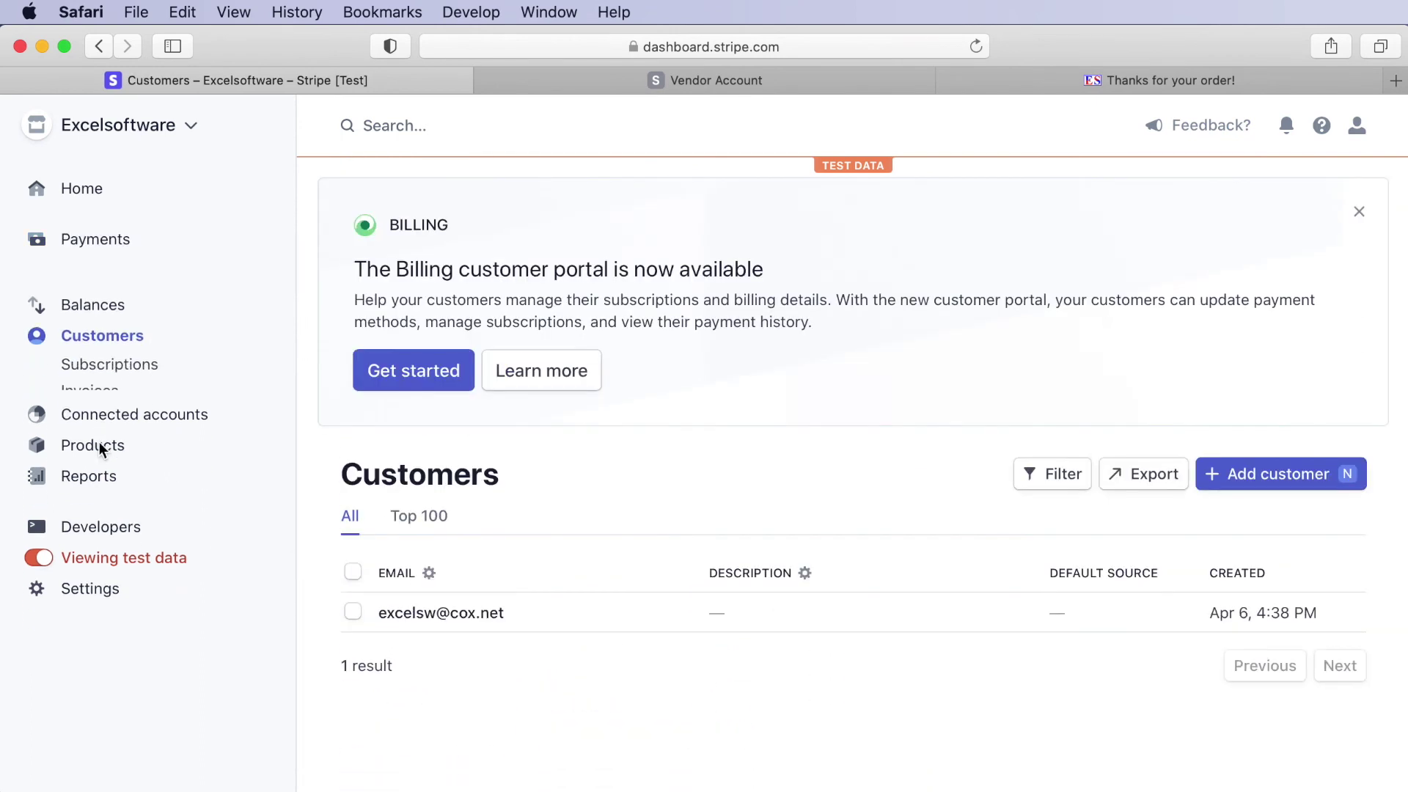
- Open the active Subscription1 subscription and check its pricing and $2.49 upcoming invoice billed May 6
{"action": "left_click", "coordinate": [84, 331]}
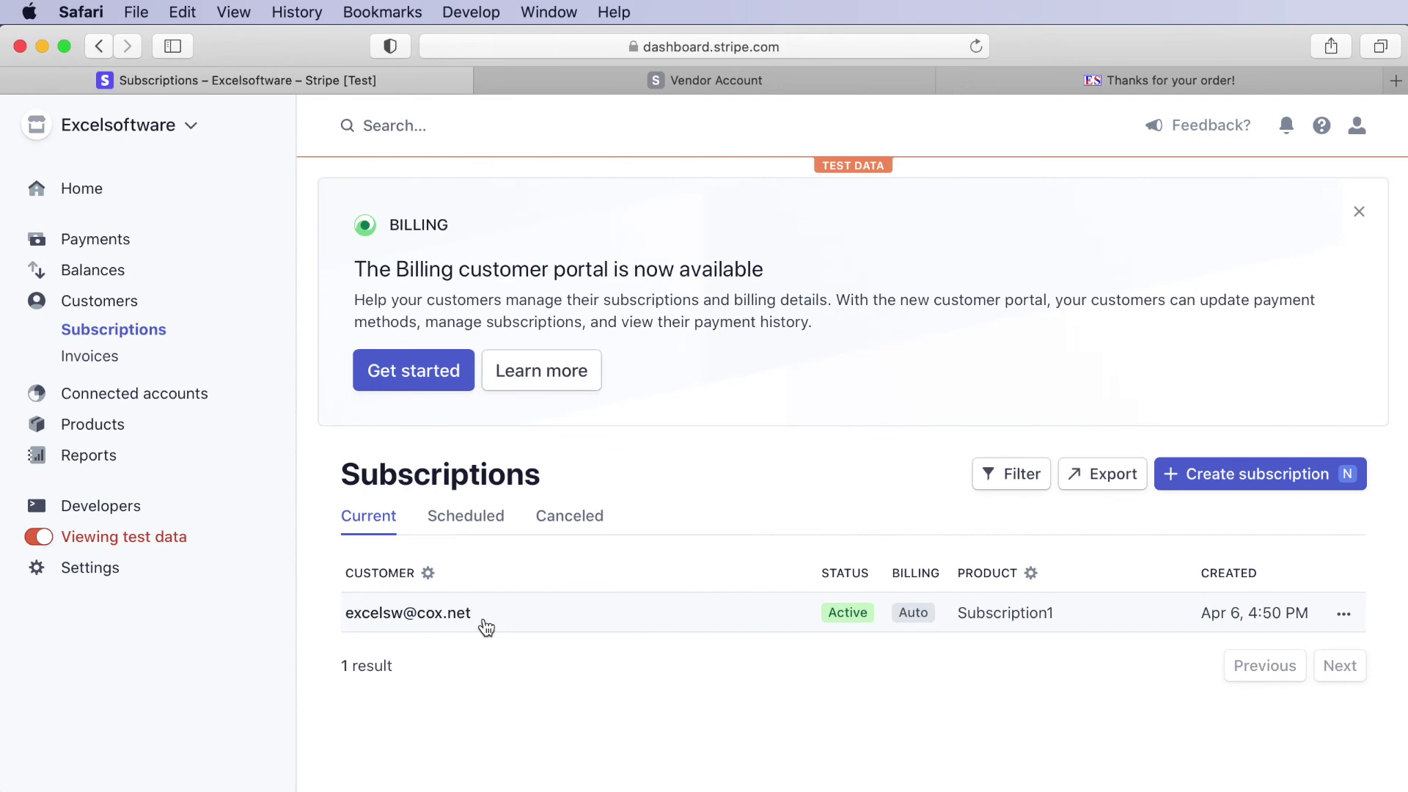
{"action": "left_click", "coordinate": [483, 619]}
{"action": "scroll", "coordinate": [767, 623], "scroll_direction": "down", "scroll_amount": 5}
{"action": "scroll", "coordinate": [767, 623], "scroll_direction": "down", "scroll_amount": 3}
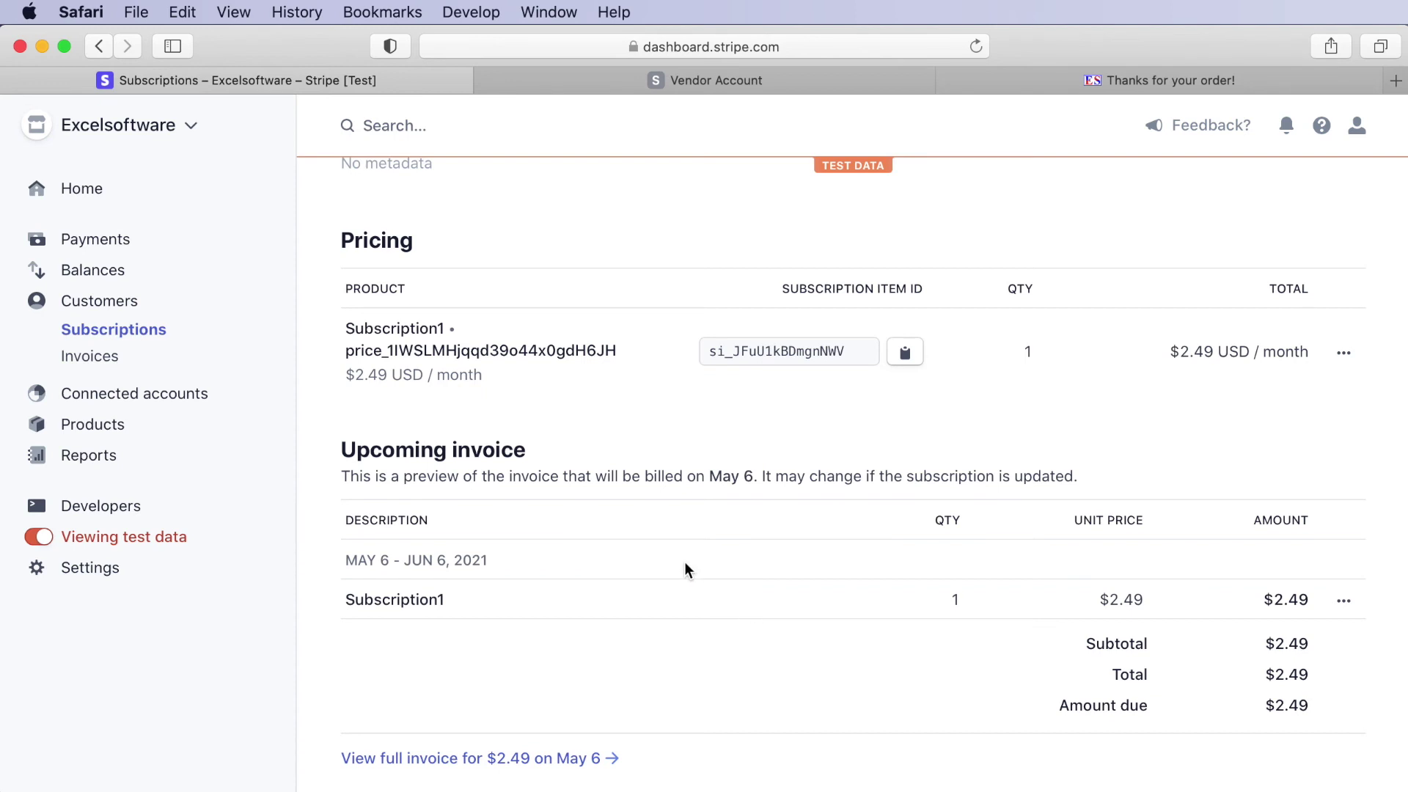
{"action": "scroll", "coordinate": [684, 562], "scroll_direction": "up", "scroll_amount": 8}
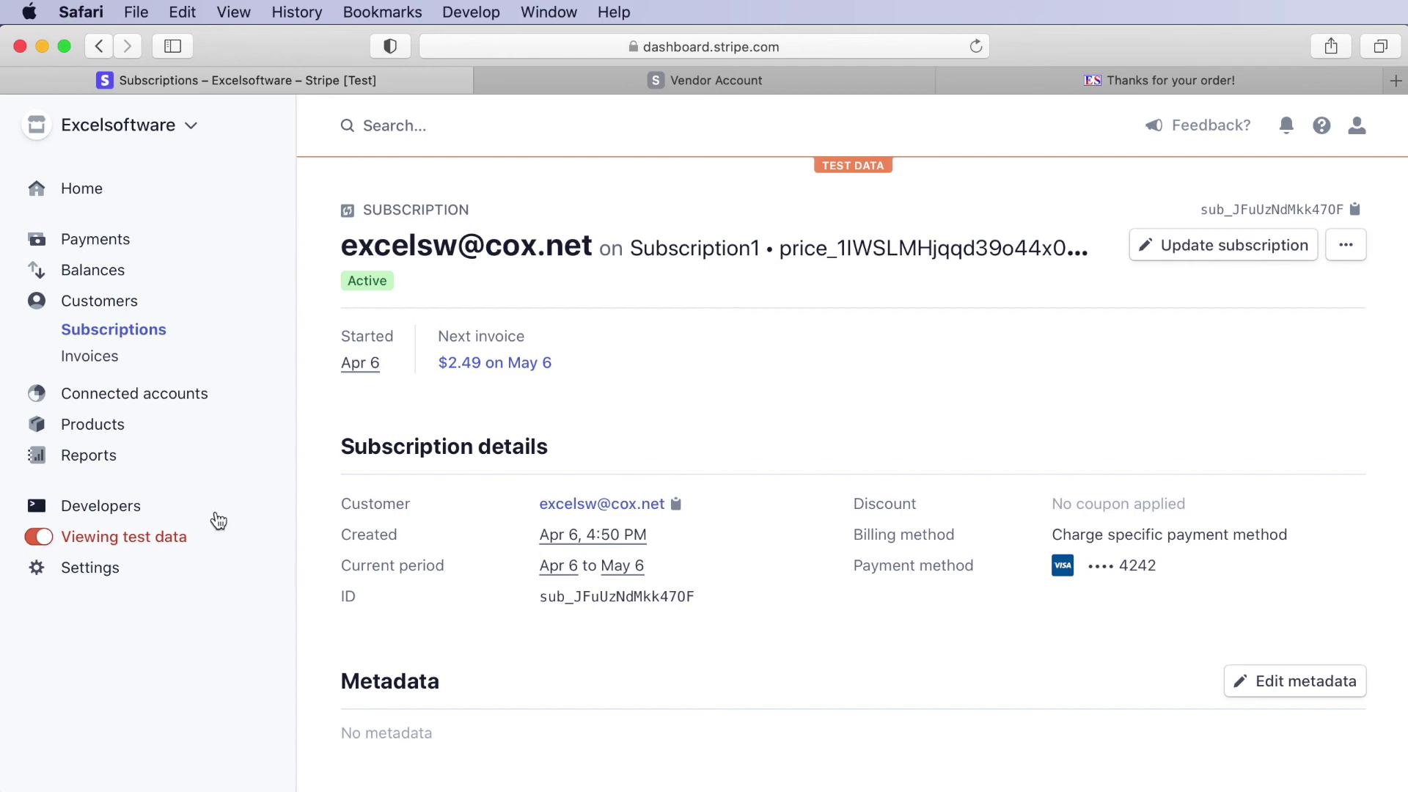
- Open the safeactivation.com webhook endpoint under Developers > Webhooks to confirm its four event types
{"action": "left_click", "coordinate": [110, 506]}
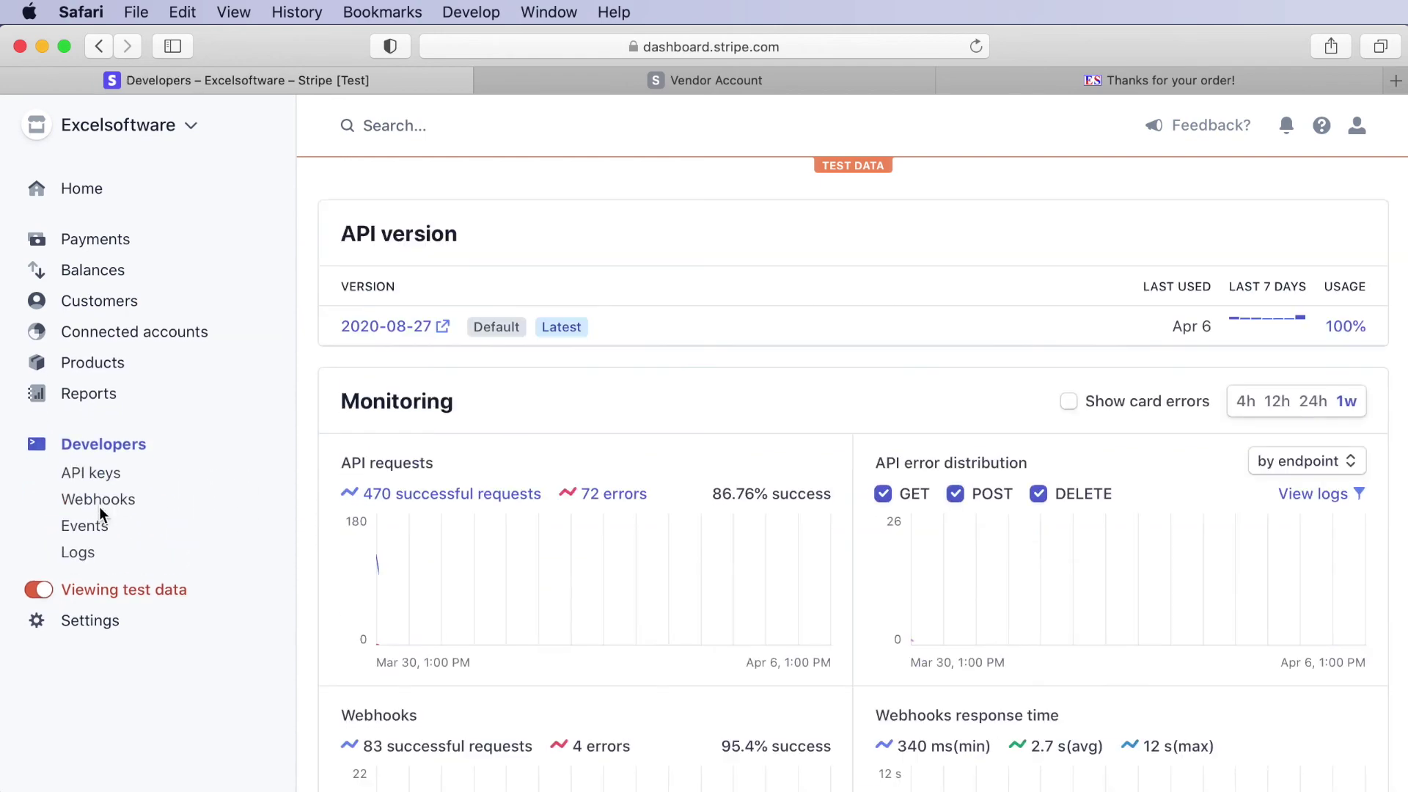
{"action": "left_click", "coordinate": [79, 498]}
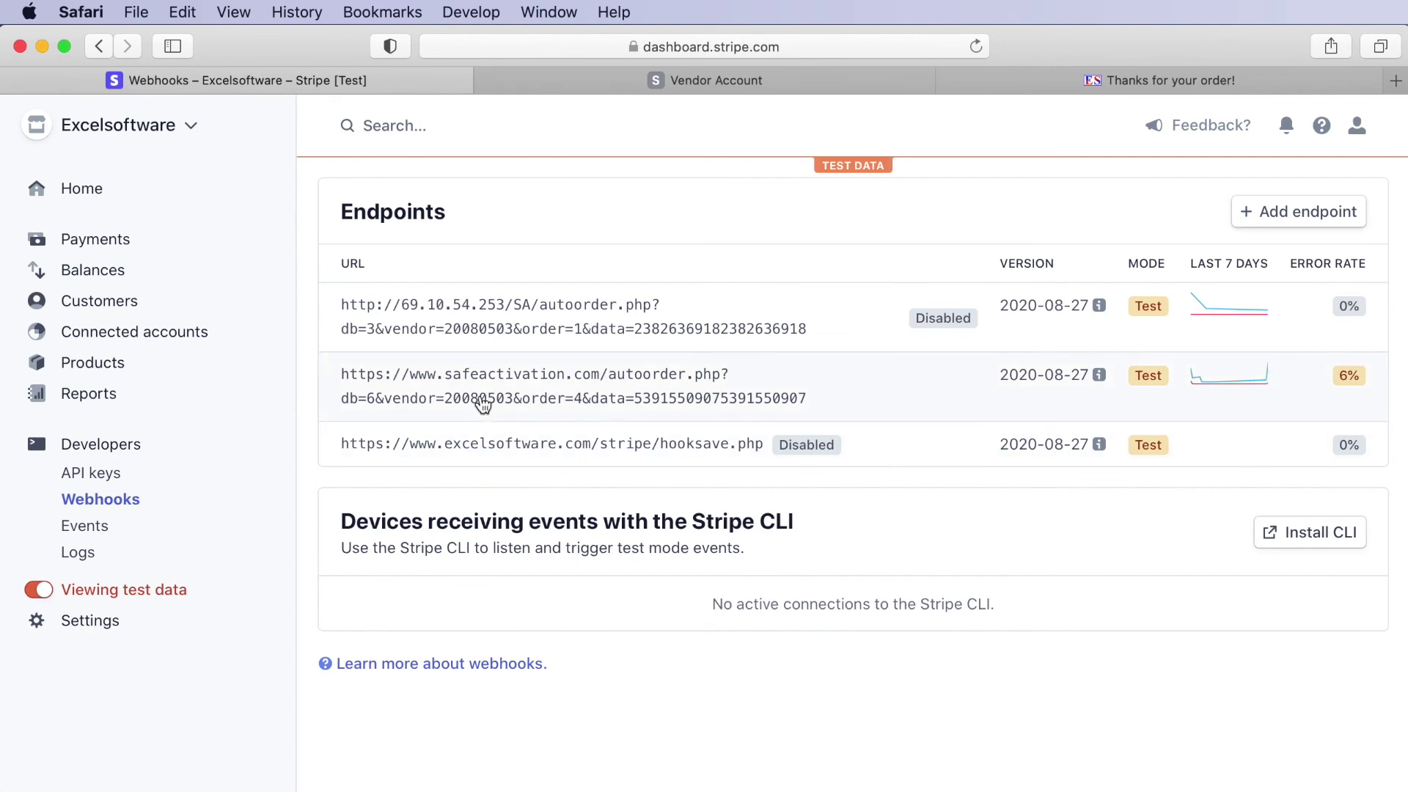
{"action": "left_click", "coordinate": [483, 404]}
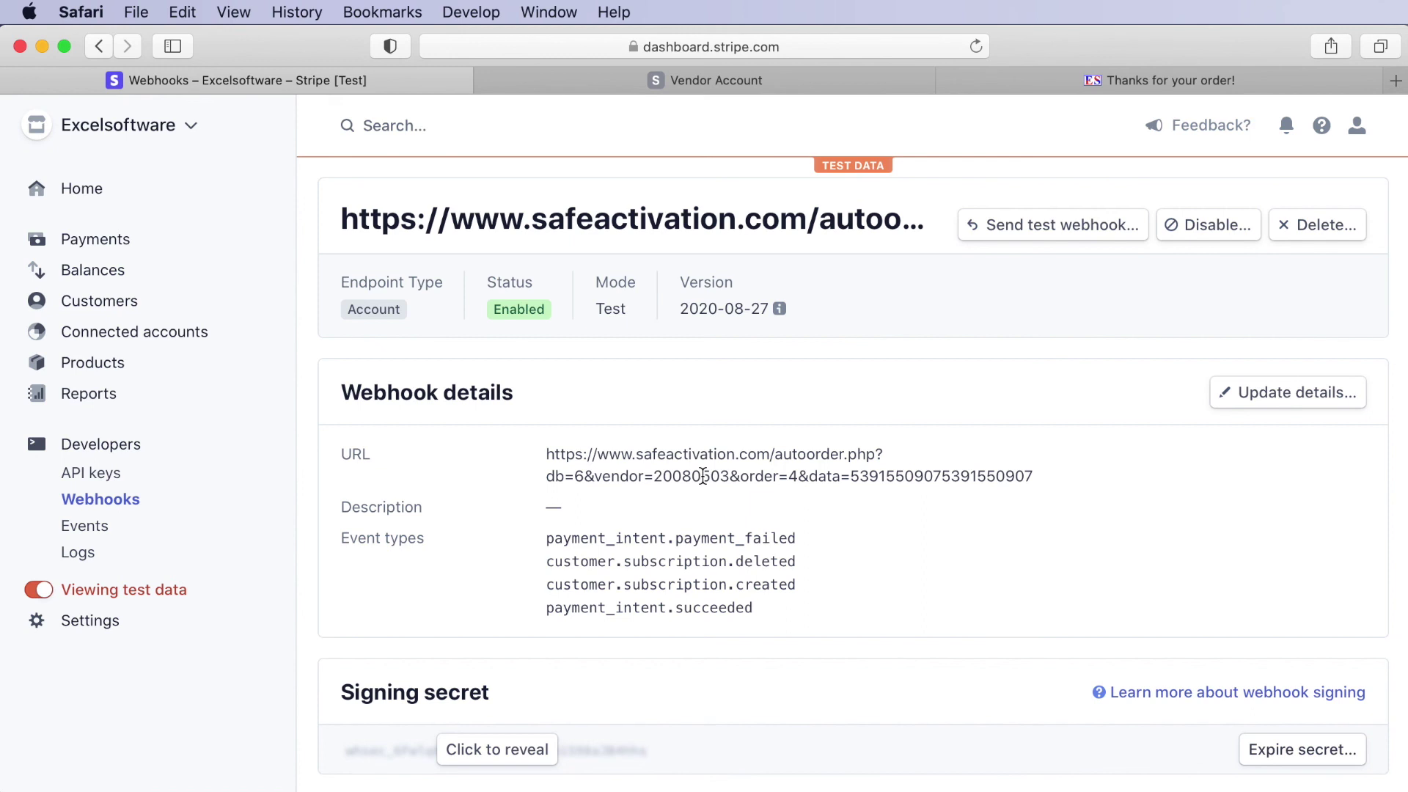
- Switch from the webhook endpoint to the 'Thanks for your order!' confirmation page
{"action": "left_click", "coordinate": [1164, 82]}
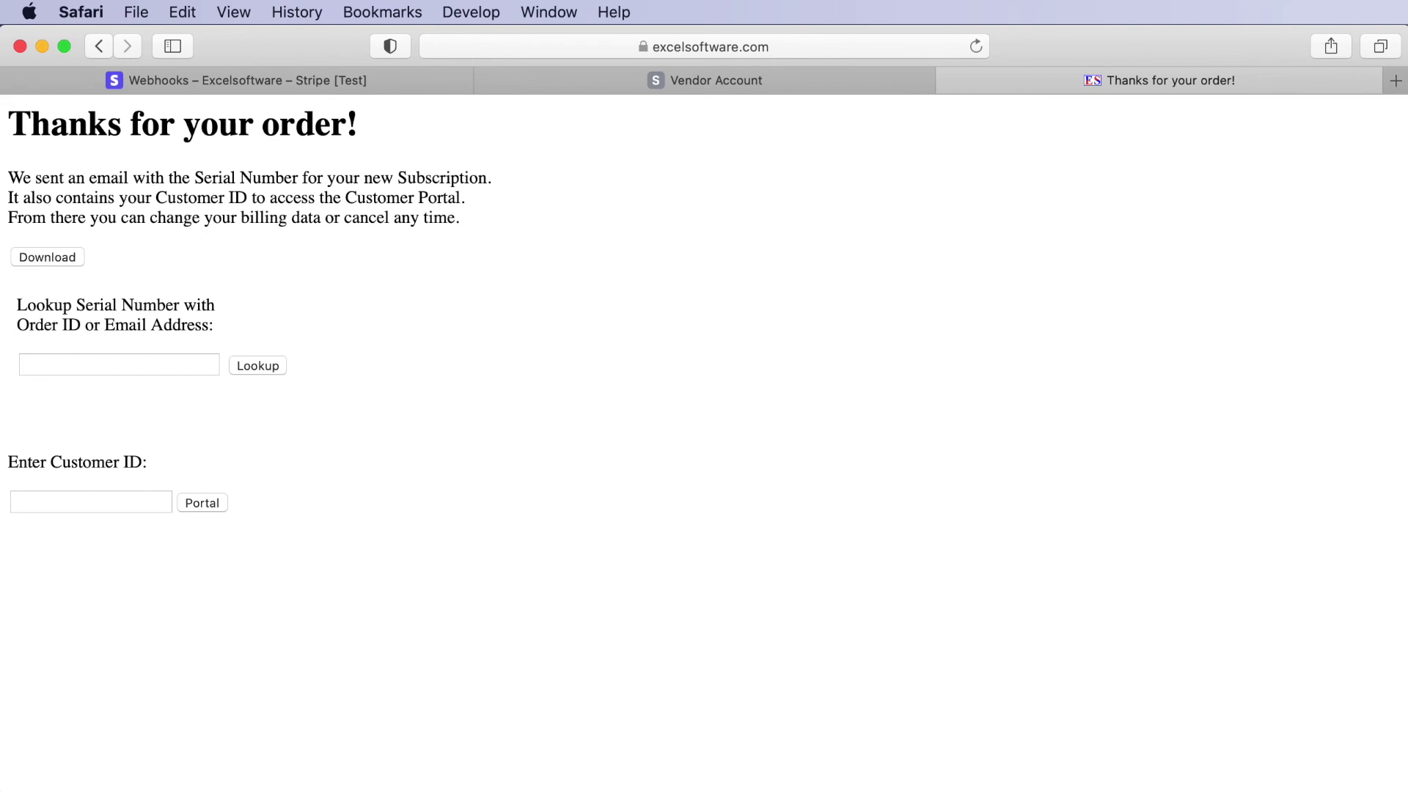
- Copy the Customer ID from the Order Summary email and focus the page's Customer ID field
{"action": "left_click_drag", "start_coordinate": [242, 786], "coordinate": [248, 280]}
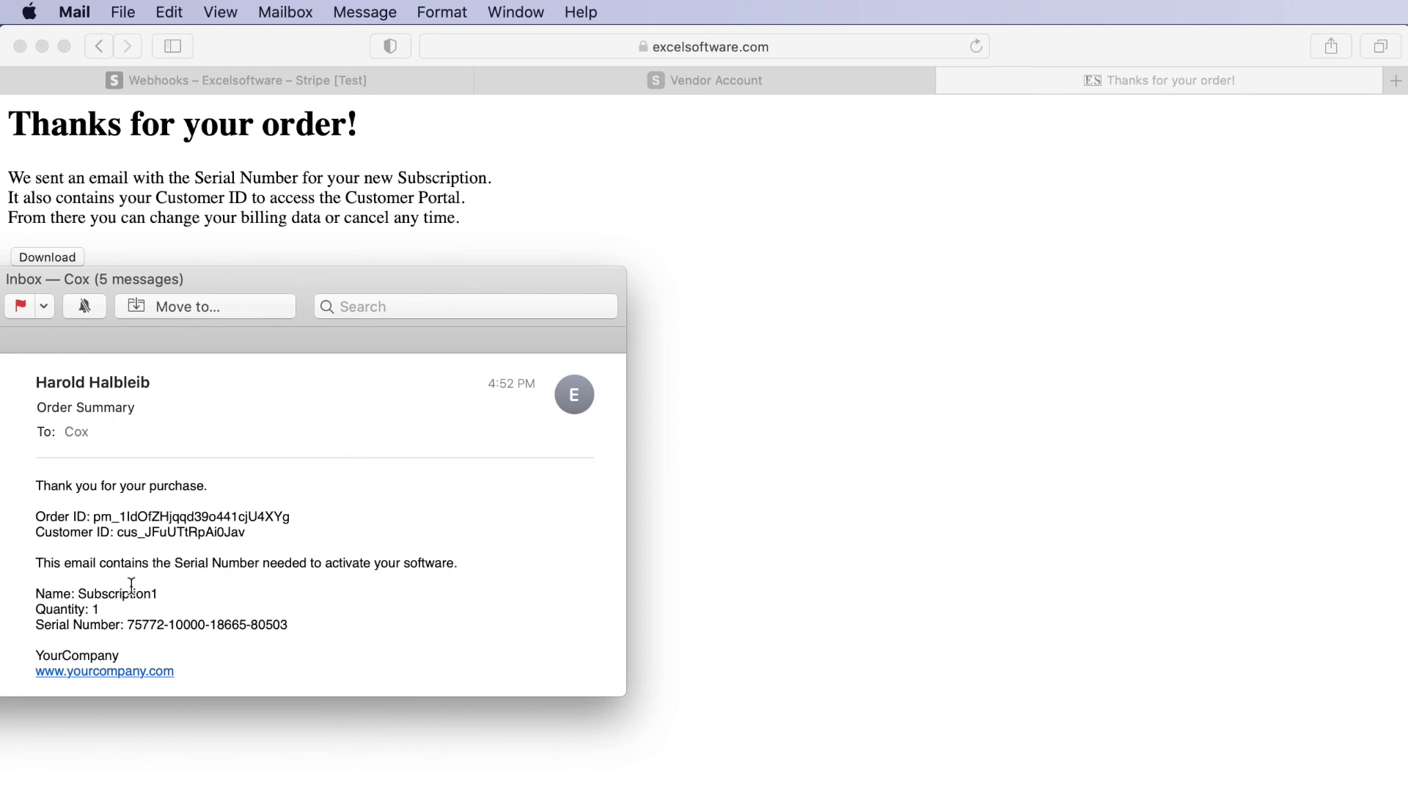
{"action": "left_click_drag", "start_coordinate": [116, 533], "coordinate": [250, 532]}
{"action": "key", "text": "super+c"}
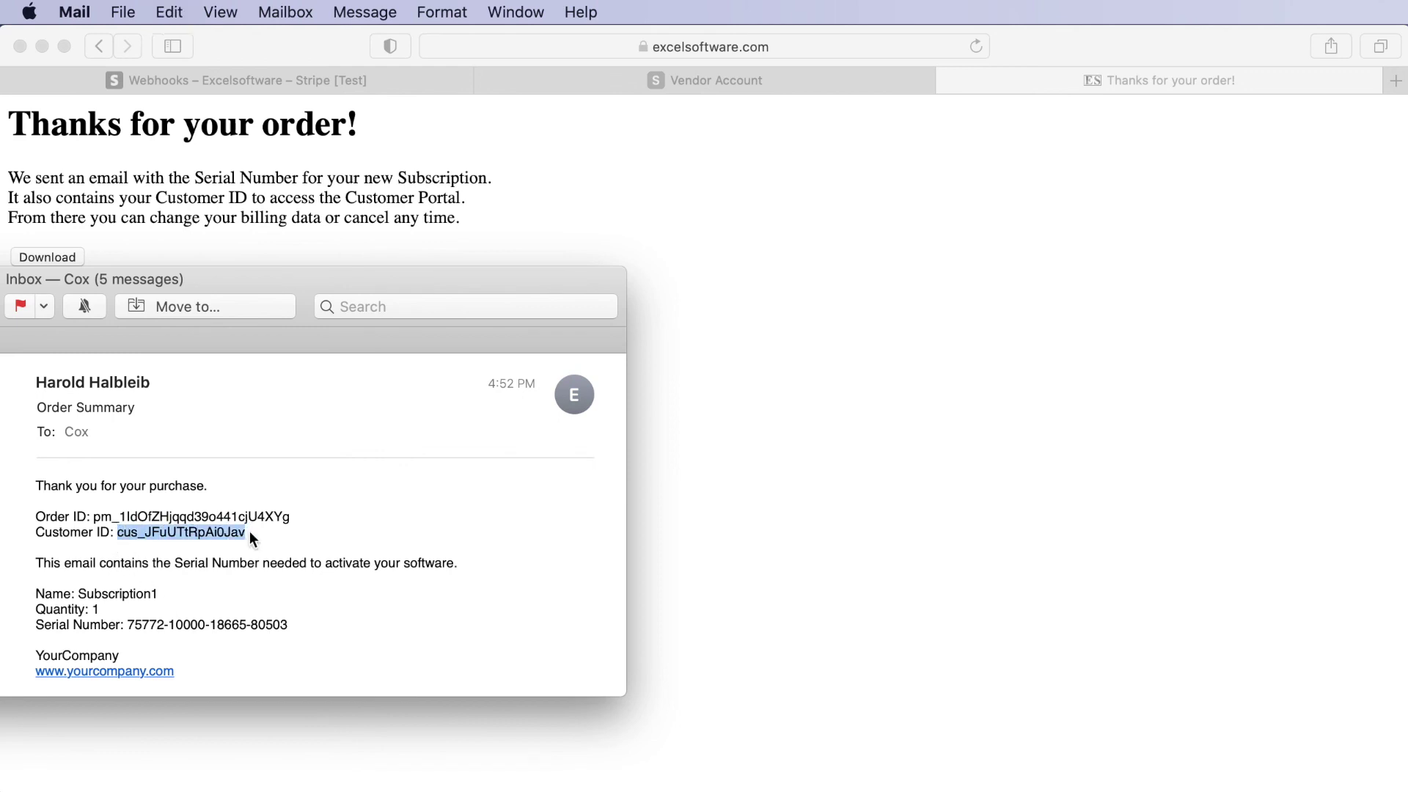
{"action": "left_click_drag", "start_coordinate": [322, 280], "coordinate": [410, 788]}
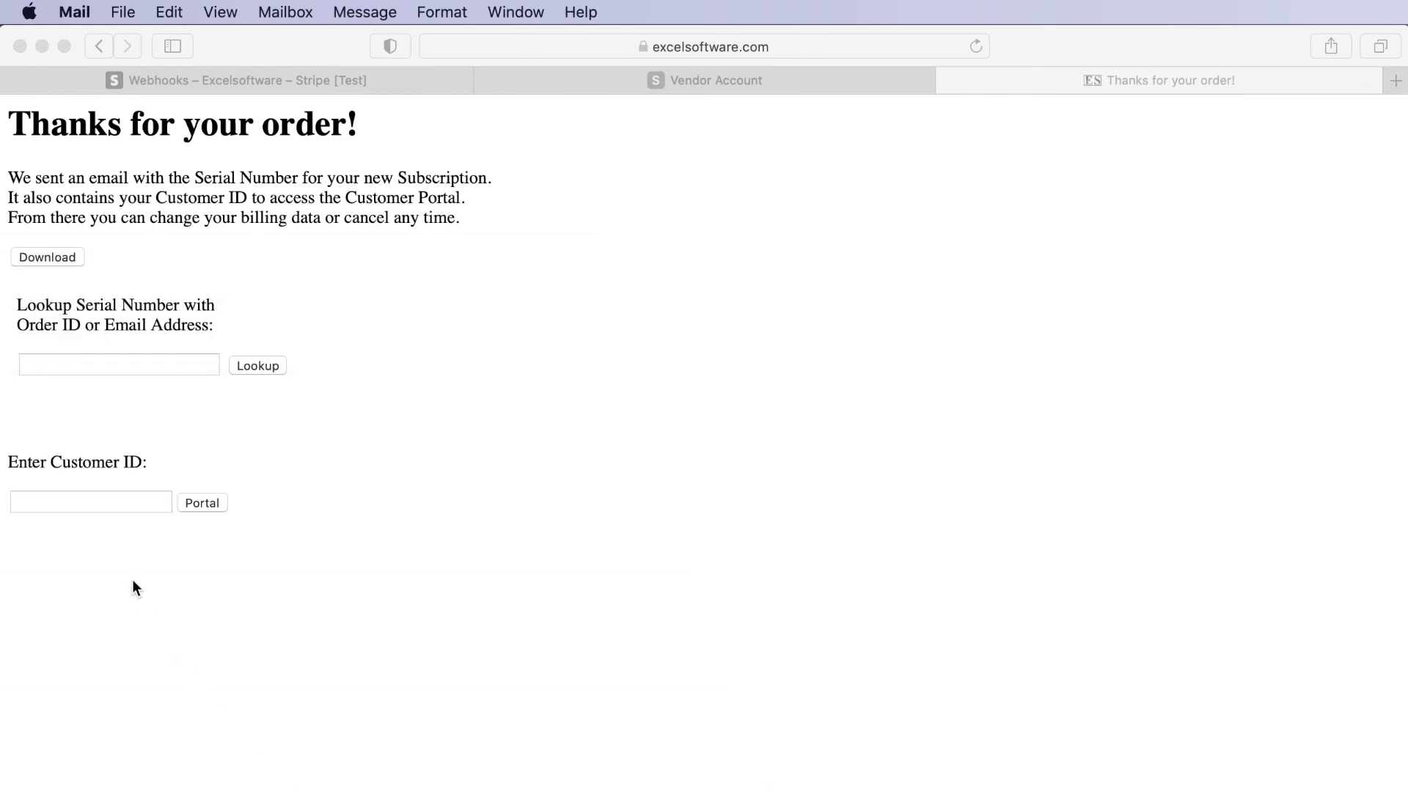
{"action": "left_click", "coordinate": [68, 502]}
{"action": "left_click", "coordinate": [67, 502]}
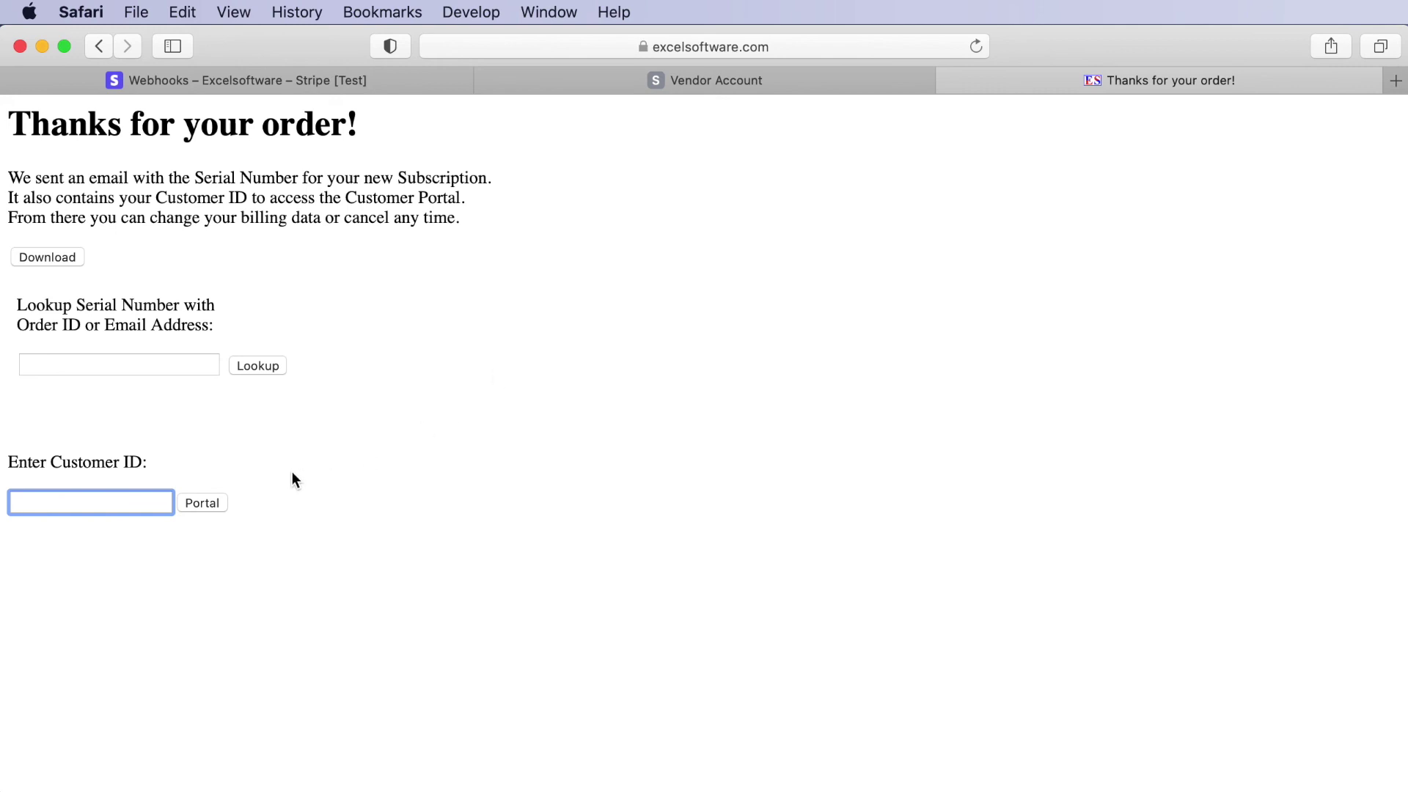
- Paste the Customer ID and review its billing portal showing Subscription1 at $2.49 per month
{"action": "key", "text": "super+v"}
{"action": "left_click", "coordinate": [208, 504]}
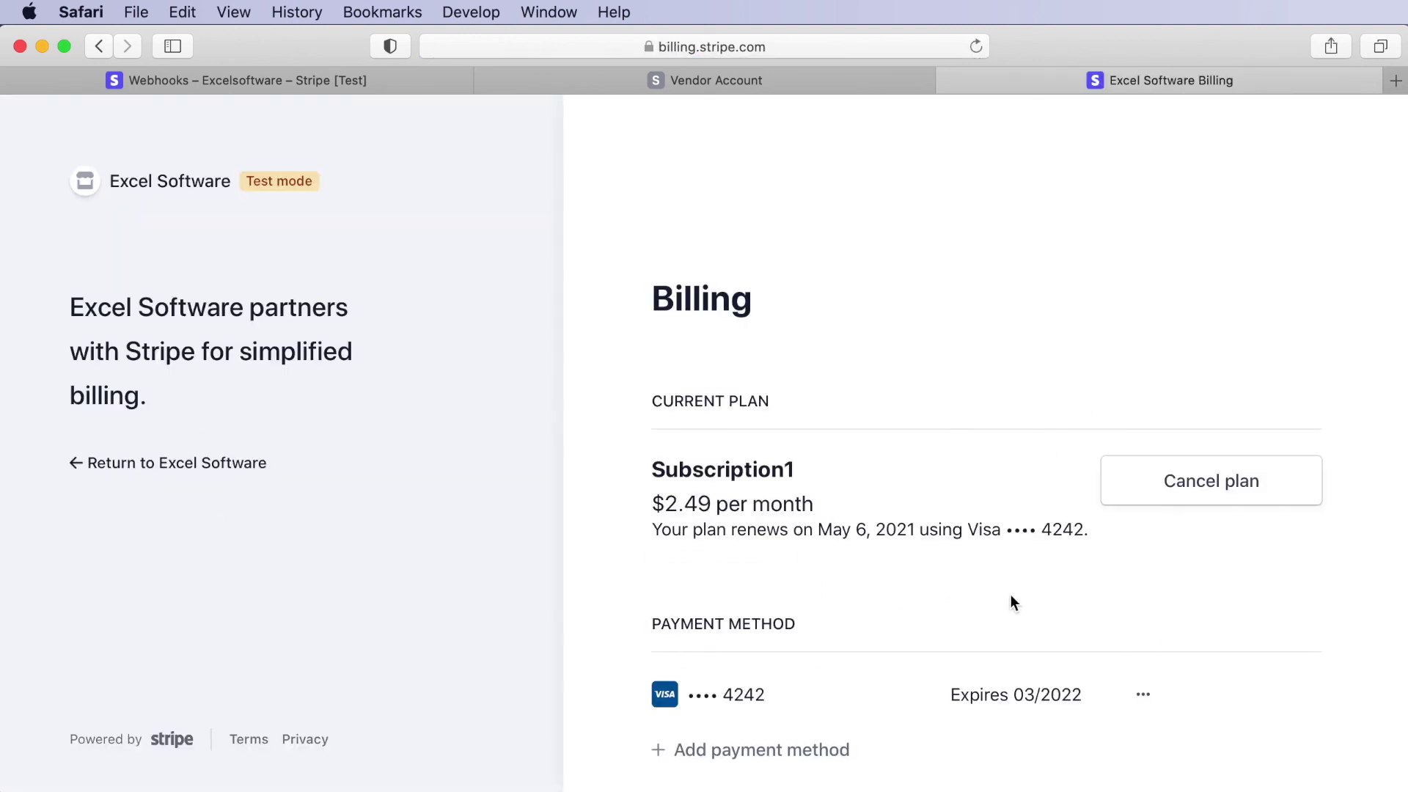
{"action": "scroll", "coordinate": [764, 575], "scroll_direction": "down", "scroll_amount": 5}
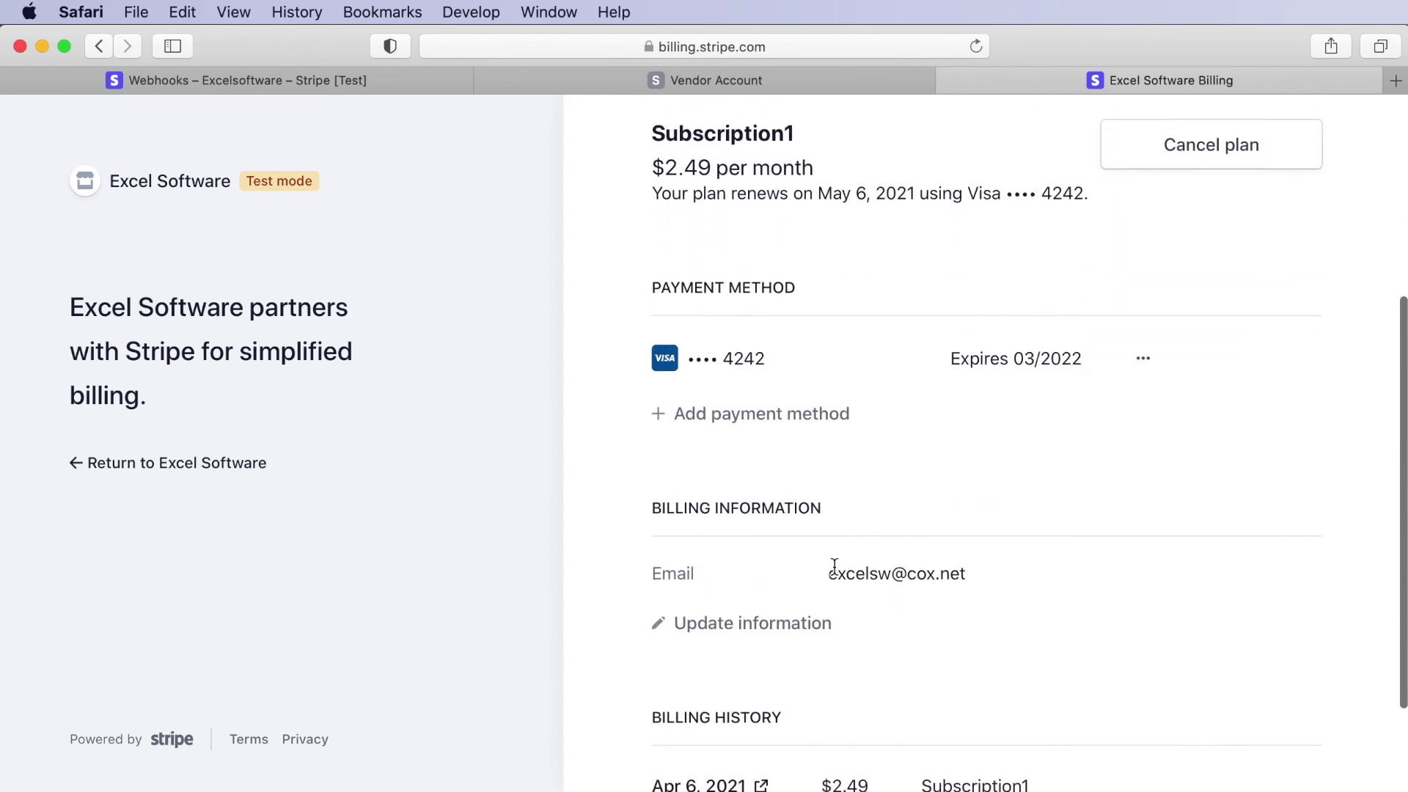
{"action": "scroll", "coordinate": [751, 632], "scroll_direction": "up", "scroll_amount": 3}
{"action": "scroll", "coordinate": [862, 546], "scroll_direction": "up", "scroll_amount": 3}
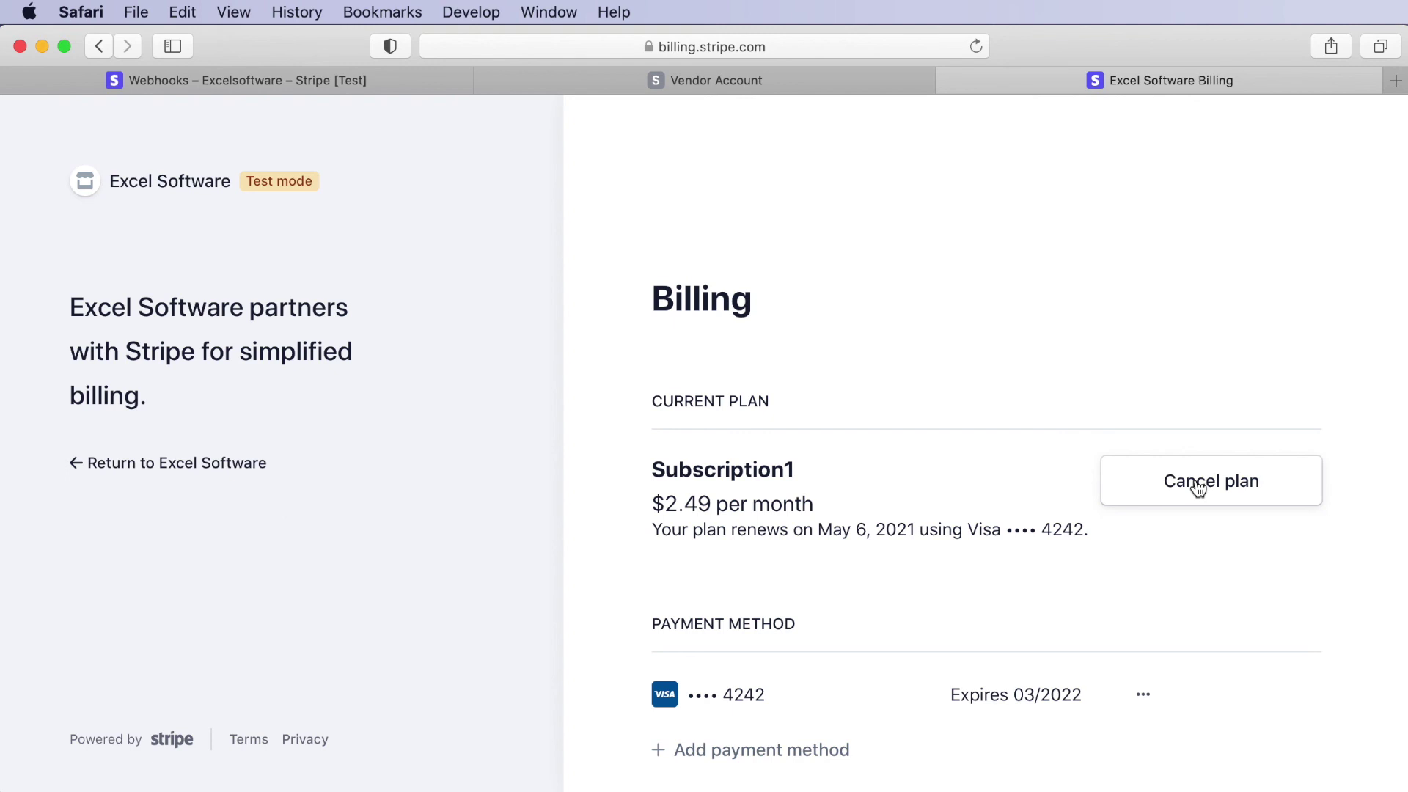
{"action": "left_click", "coordinate": [554, 84]}
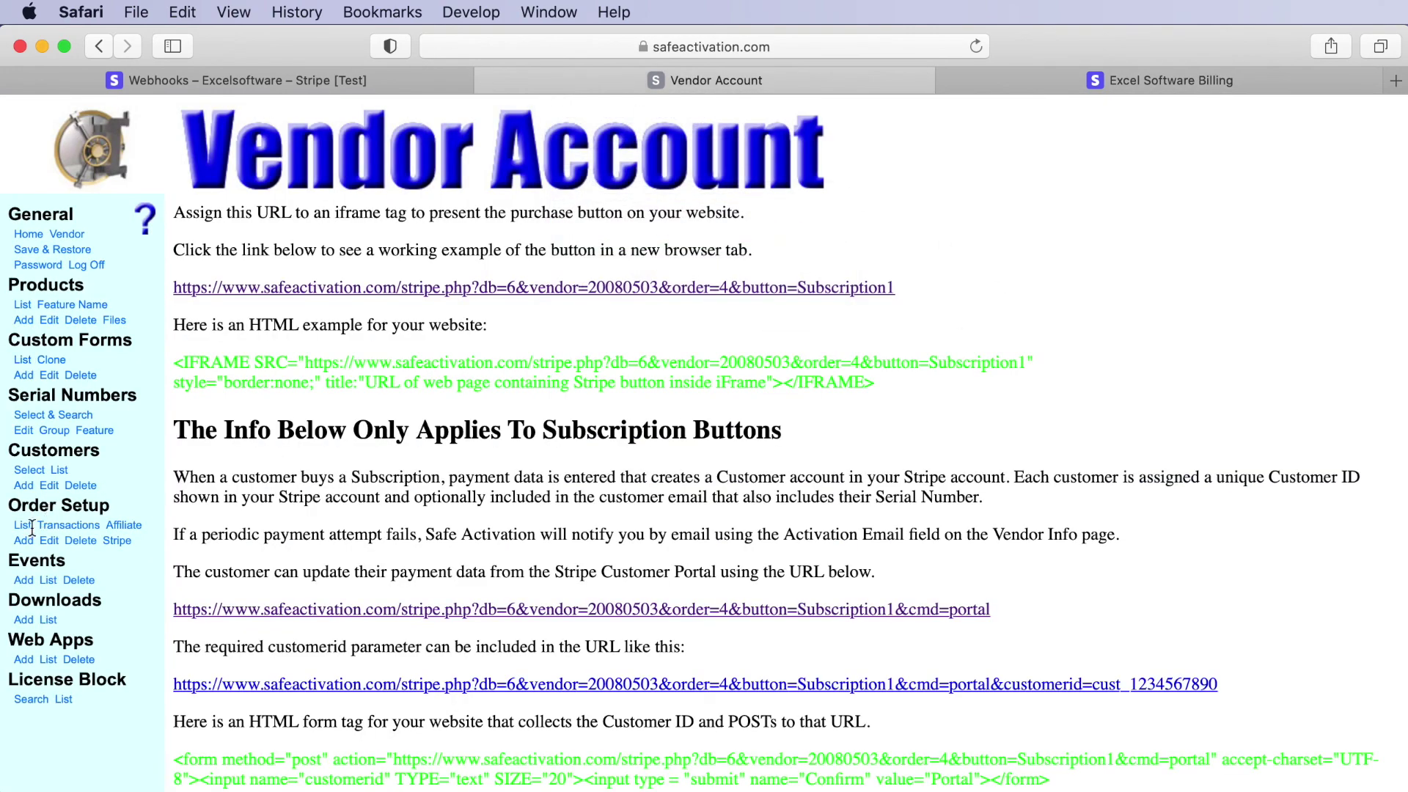
- Open the Serial Numbers Edit list and confirm serial 371 is marked Subscriber and Used
{"action": "left_click", "coordinate": [24, 430]}
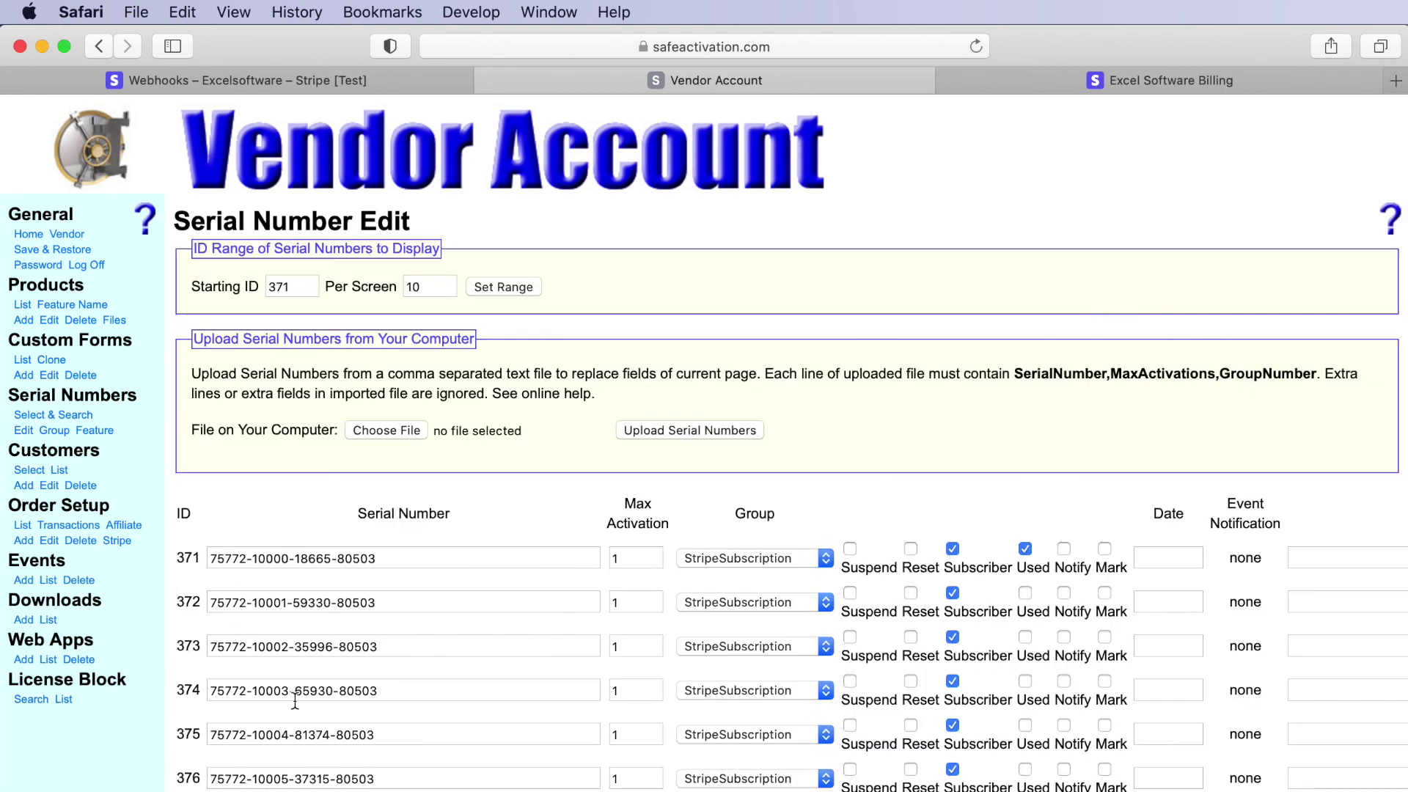
{"action": "scroll", "coordinate": [293, 700], "scroll_direction": "down", "scroll_amount": 1}
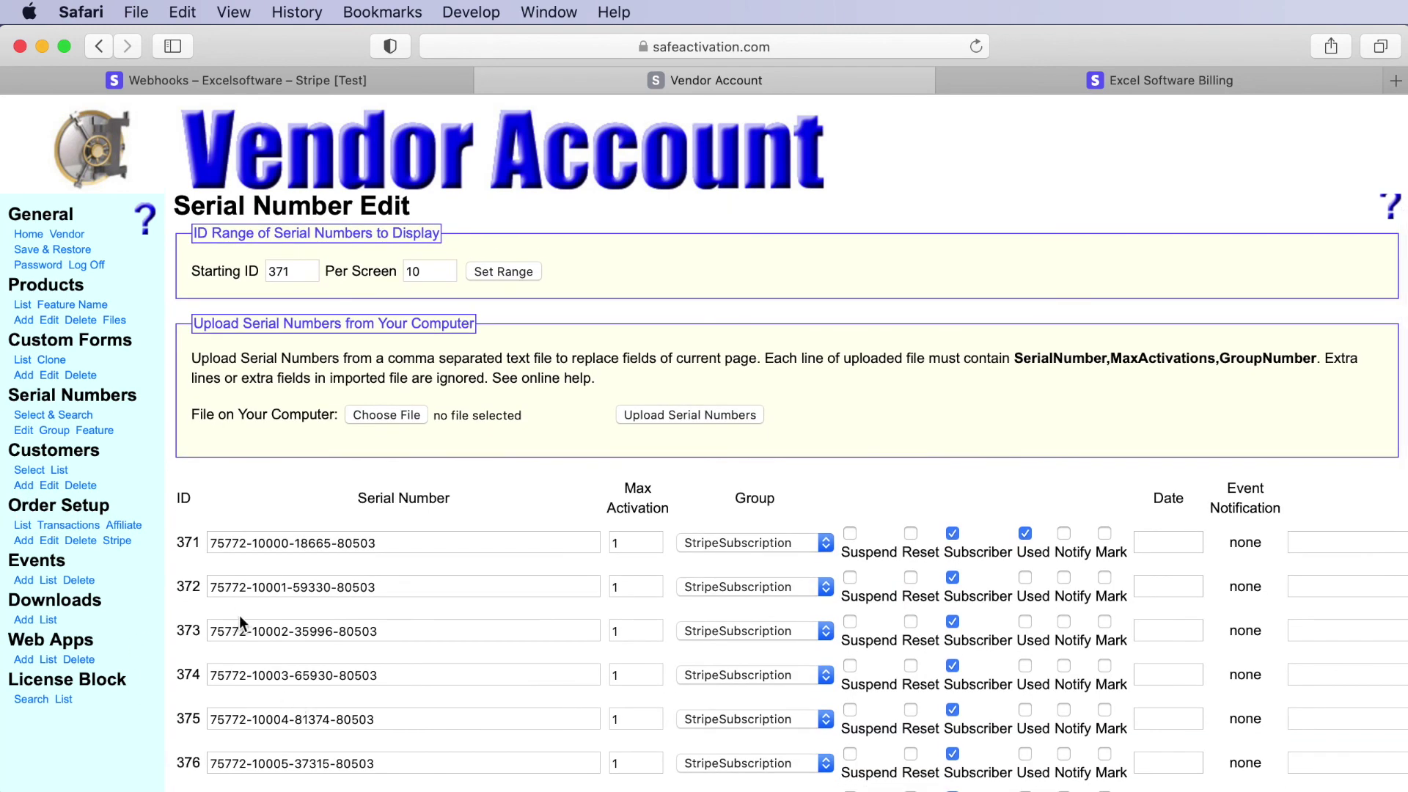
{"action": "scroll", "coordinate": [253, 580], "scroll_direction": "down", "scroll_amount": 5}
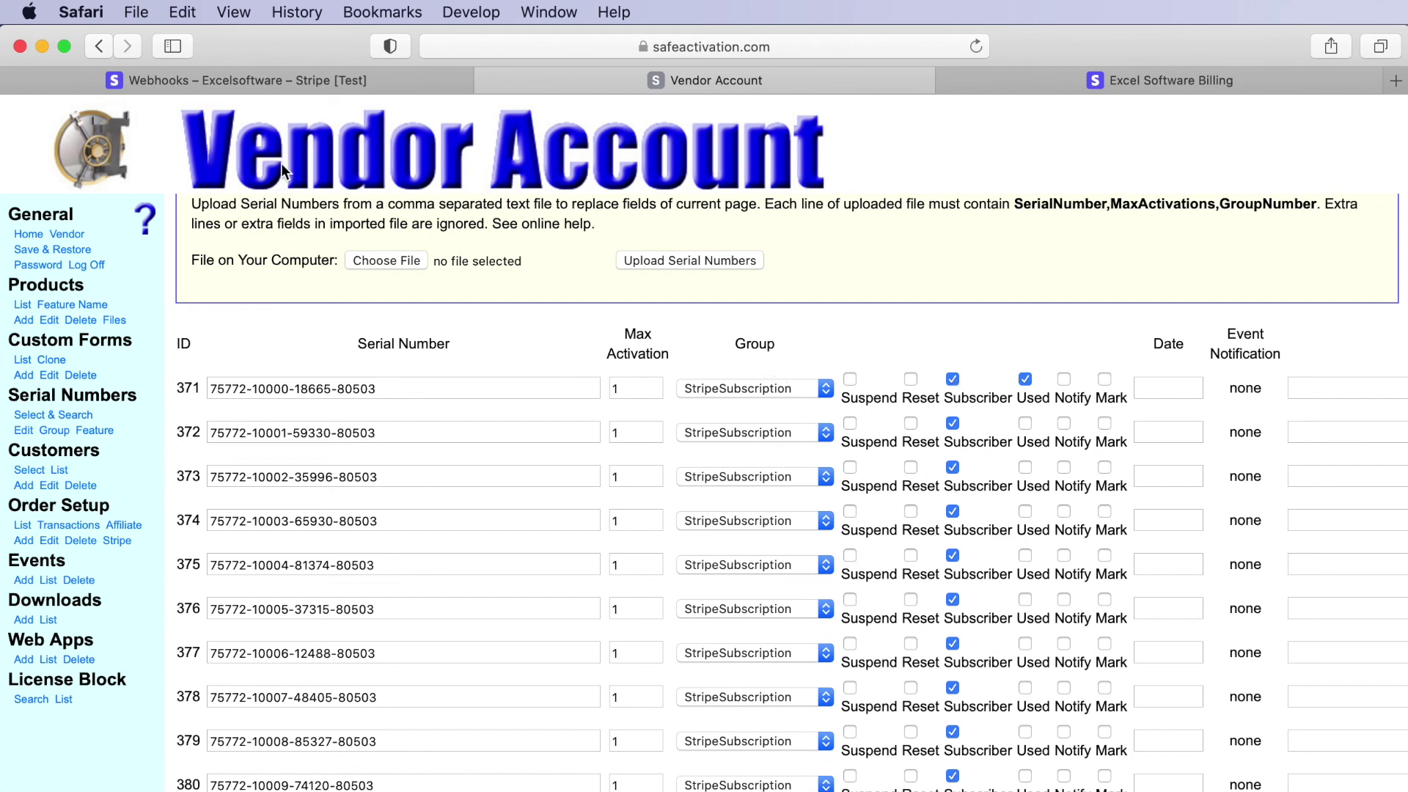
{"action": "left_click", "coordinate": [251, 82]}
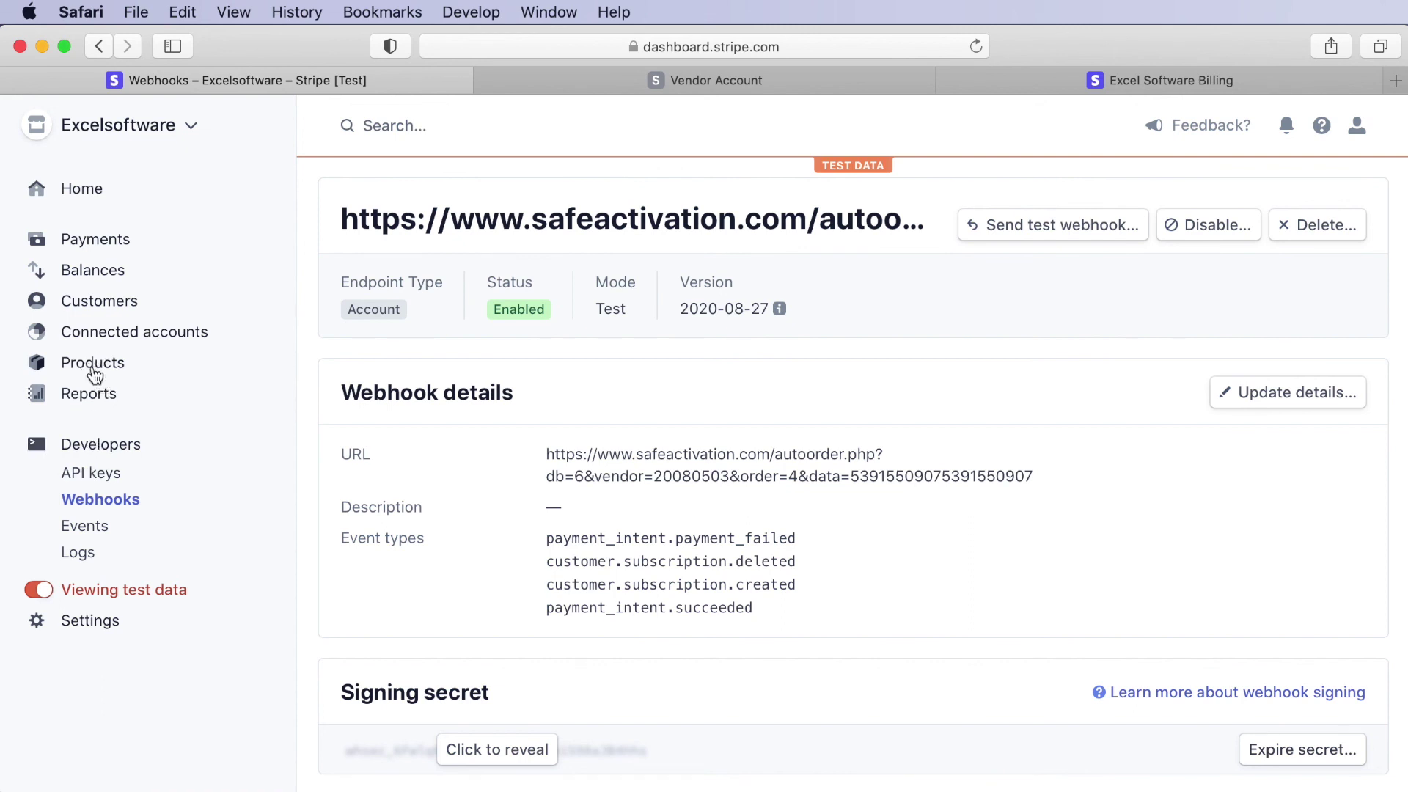
- Cancel the Subscription1 subscription immediately from the customer's Subscriptions list
{"action": "left_click", "coordinate": [90, 308]}
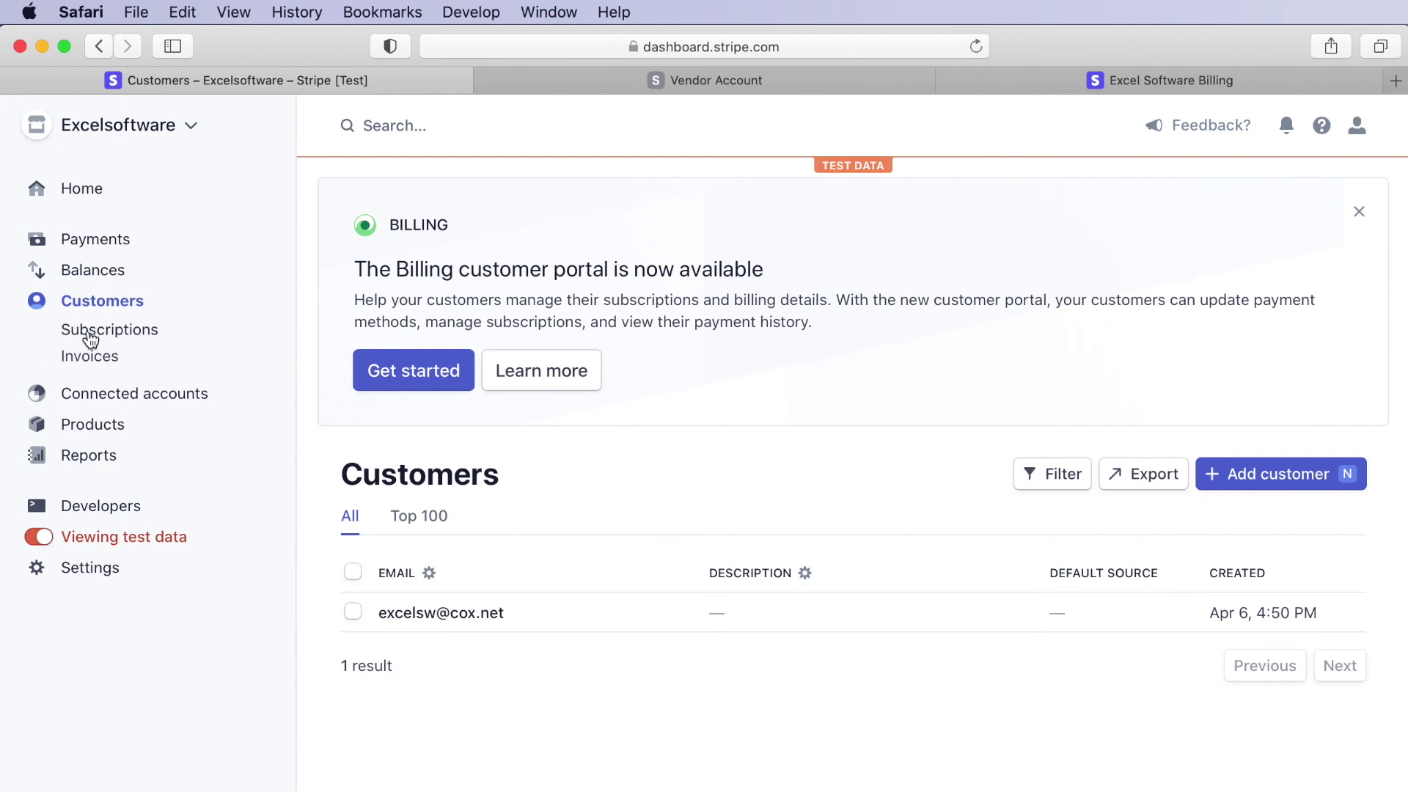
{"action": "left_click", "coordinate": [90, 338]}
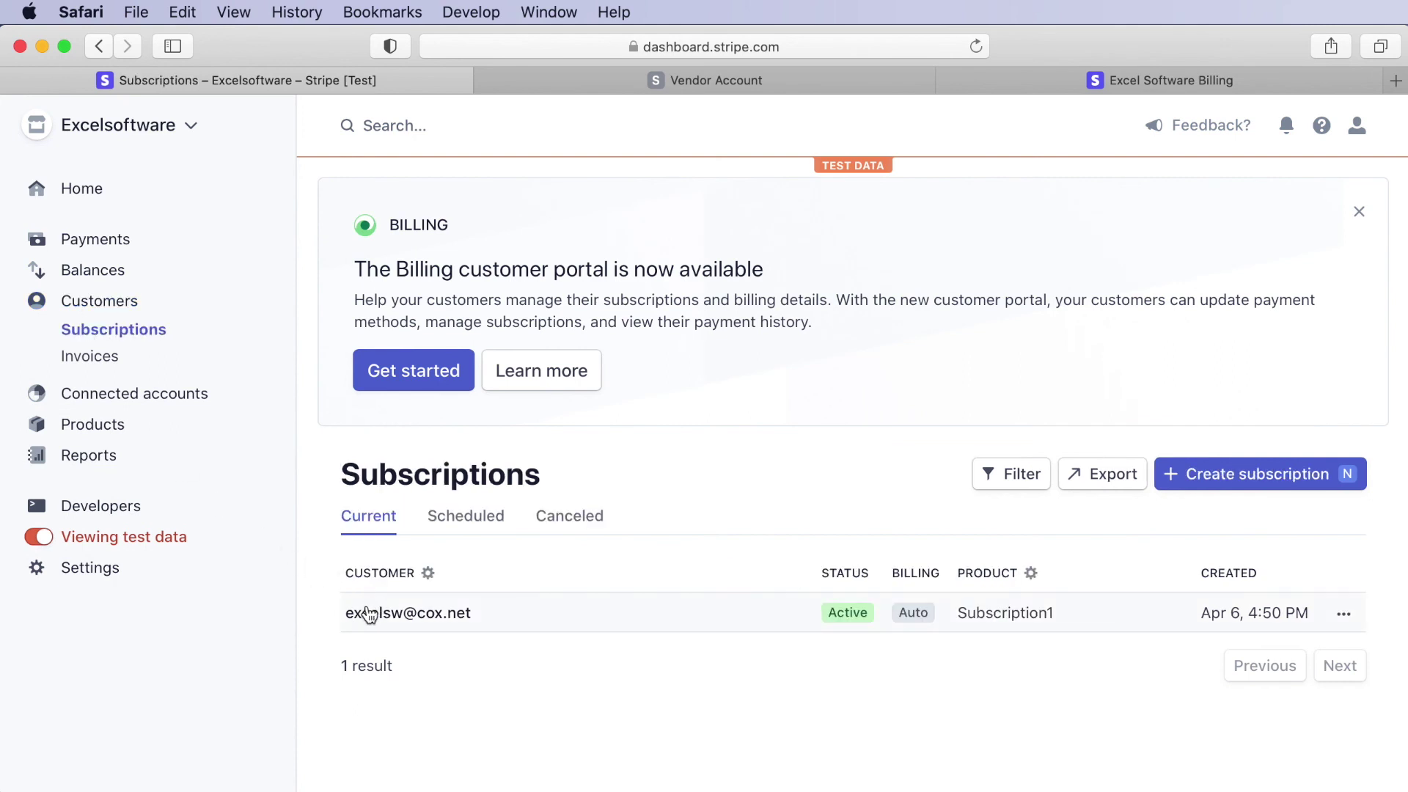
{"action": "mouse_move", "coordinate": [1345, 620]}
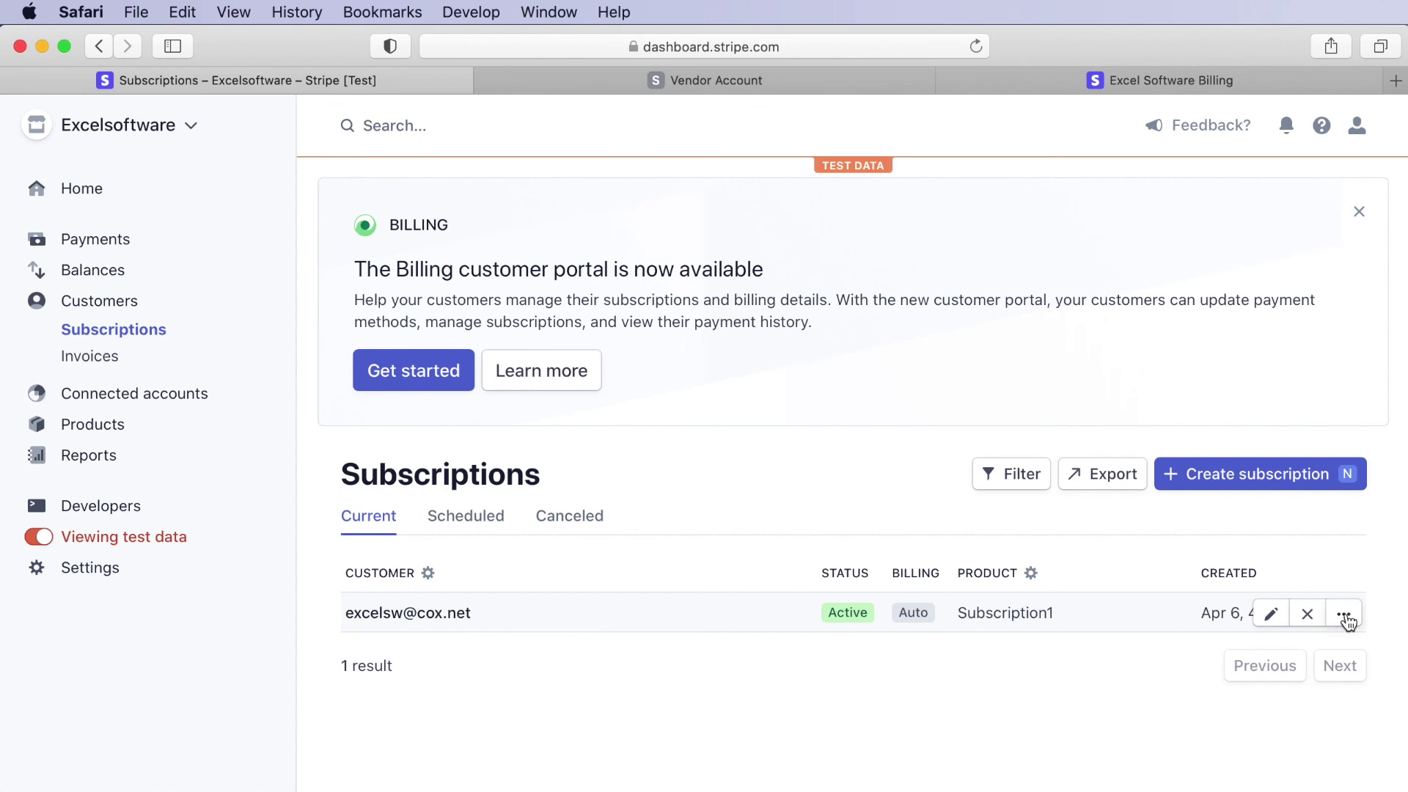
{"action": "left_click", "coordinate": [1345, 620]}
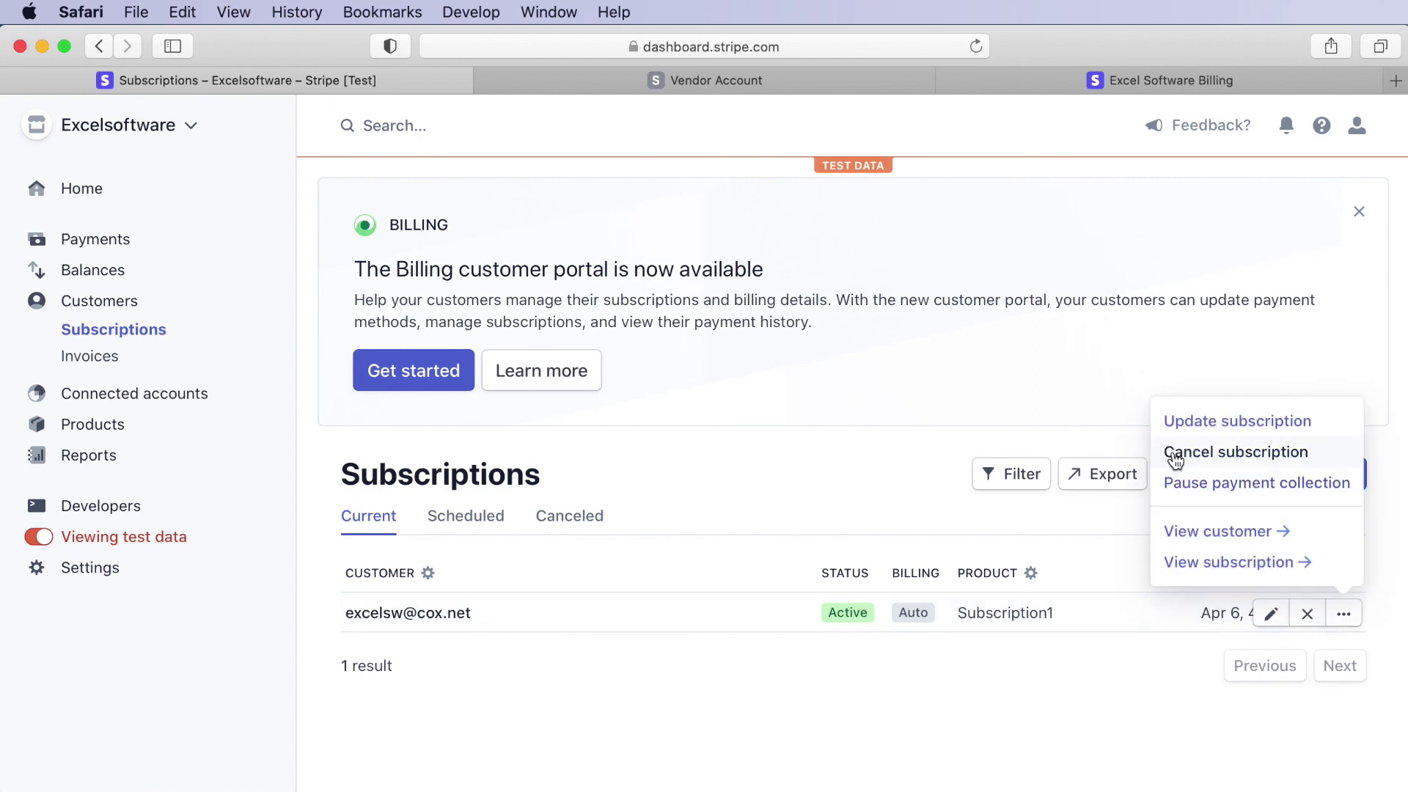
{"action": "left_click", "coordinate": [1176, 455]}
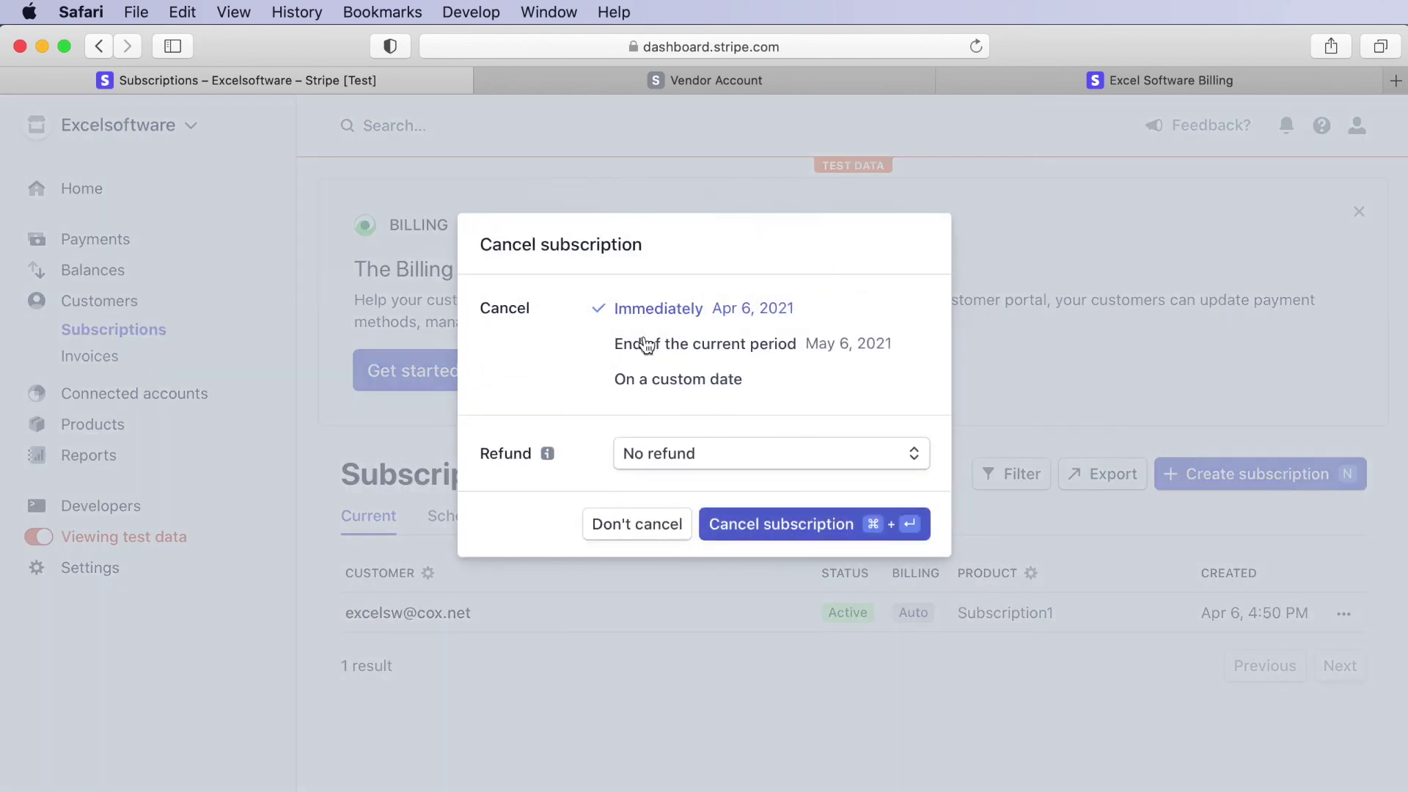
{"action": "left_click", "coordinate": [798, 527]}
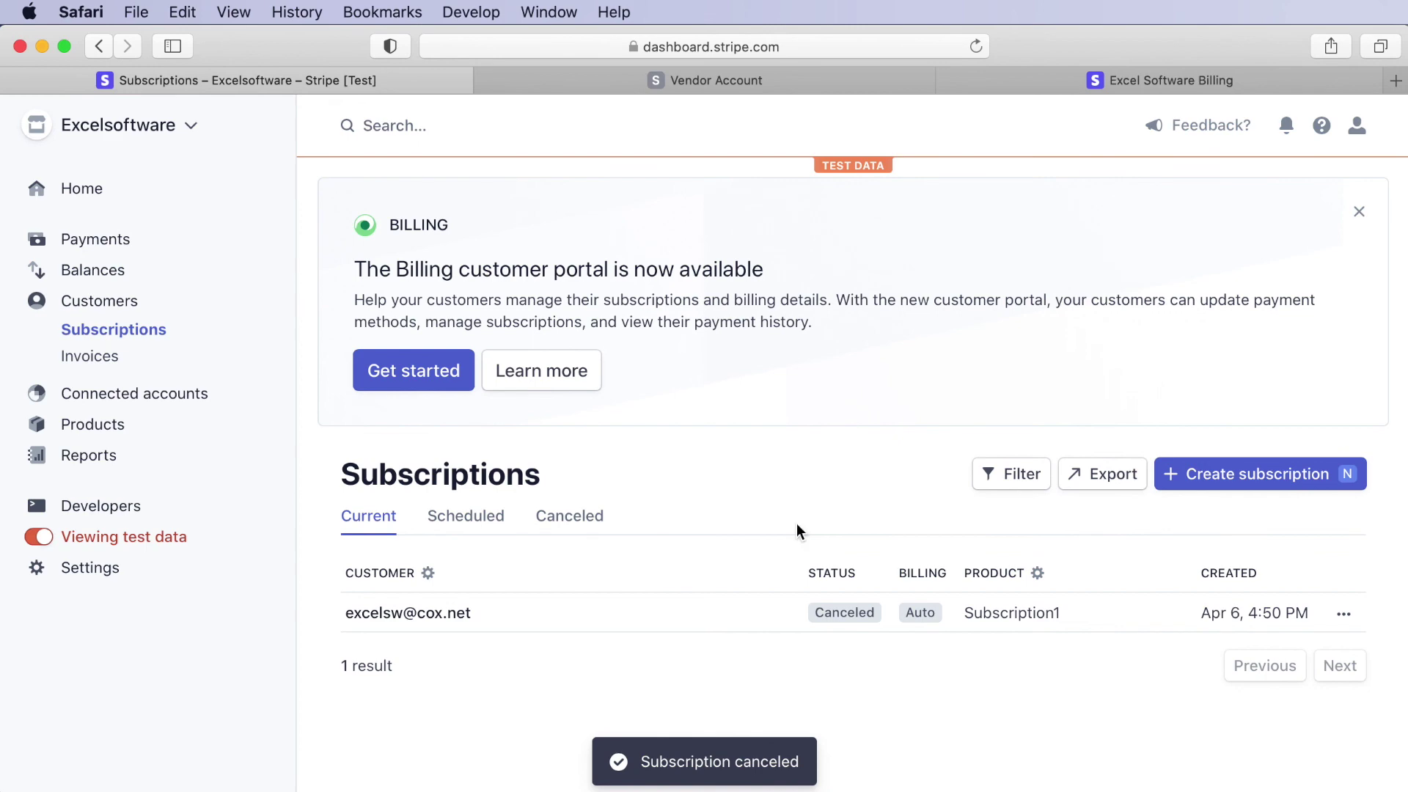
{"action": "left_click", "coordinate": [562, 82]}
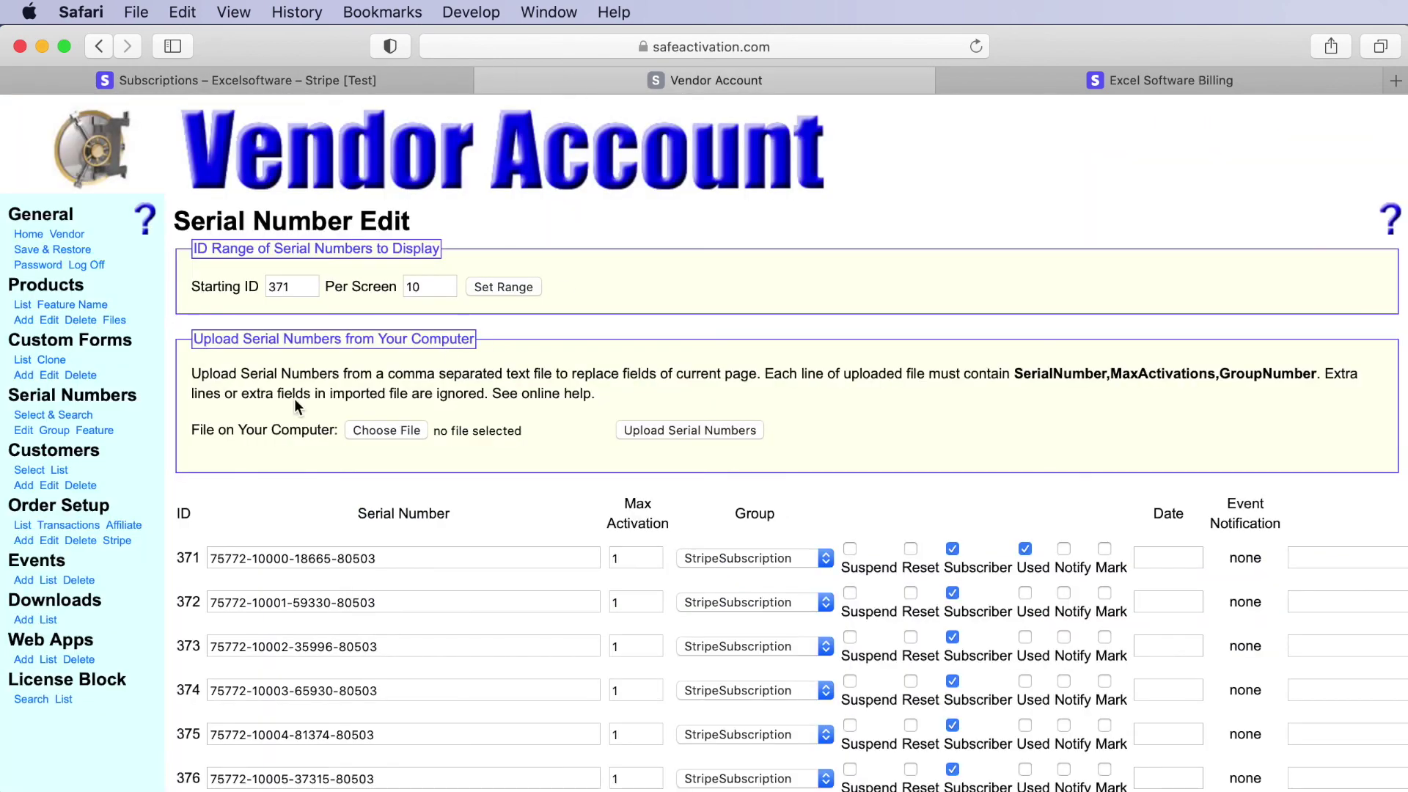
- Reload the Serial Numbers Edit list via Select & Search to recheck serial 371's Subscriber status
{"action": "left_click", "coordinate": [29, 415]}
{"action": "left_click", "coordinate": [22, 432]}
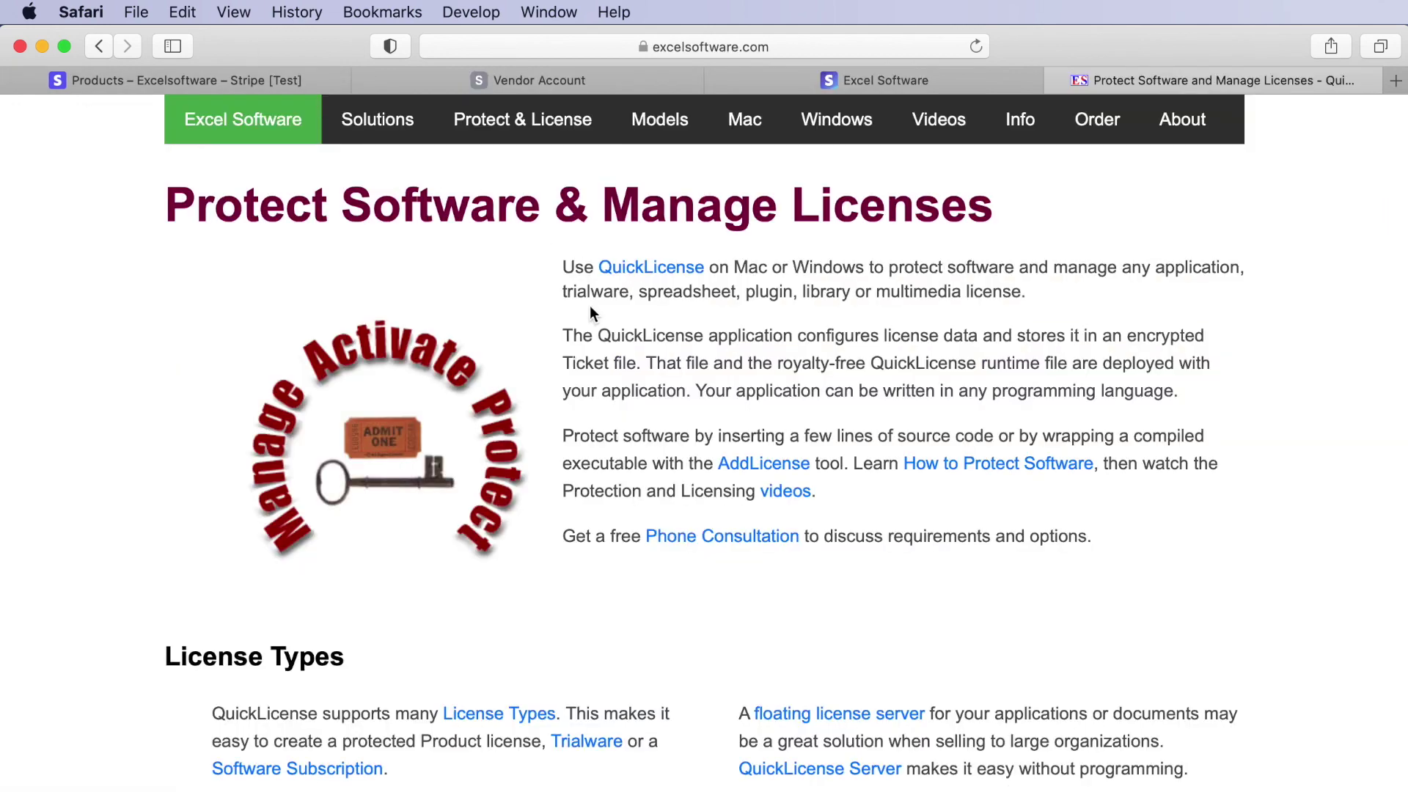
- Scroll through Excel Software's Protect Software & Manage Licenses page, then return to the Vendor Account FAQ
{"action": "scroll", "coordinate": [611, 312], "scroll_direction": "down", "scroll_amount": 10}
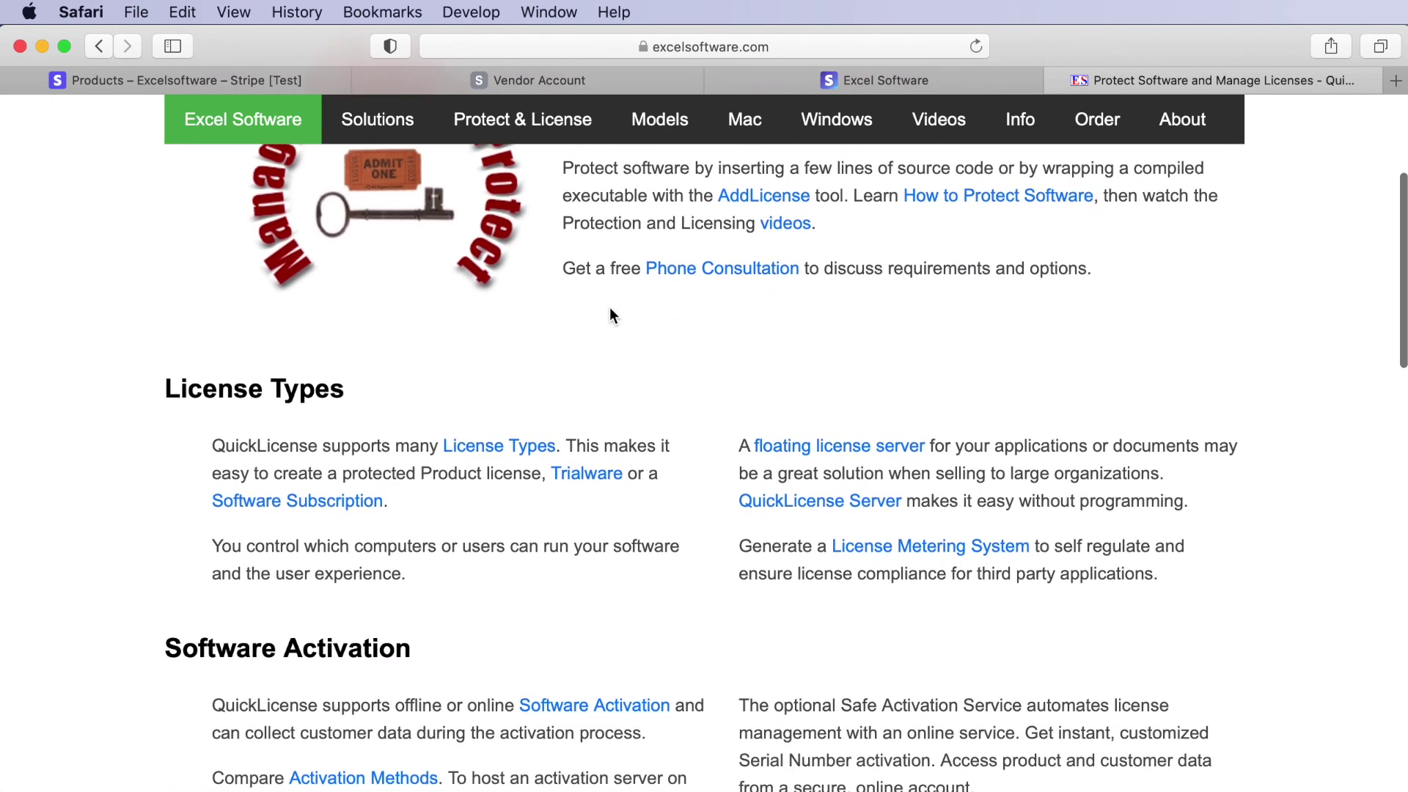
{"action": "scroll", "coordinate": [612, 315], "scroll_direction": "down", "scroll_amount": 10}
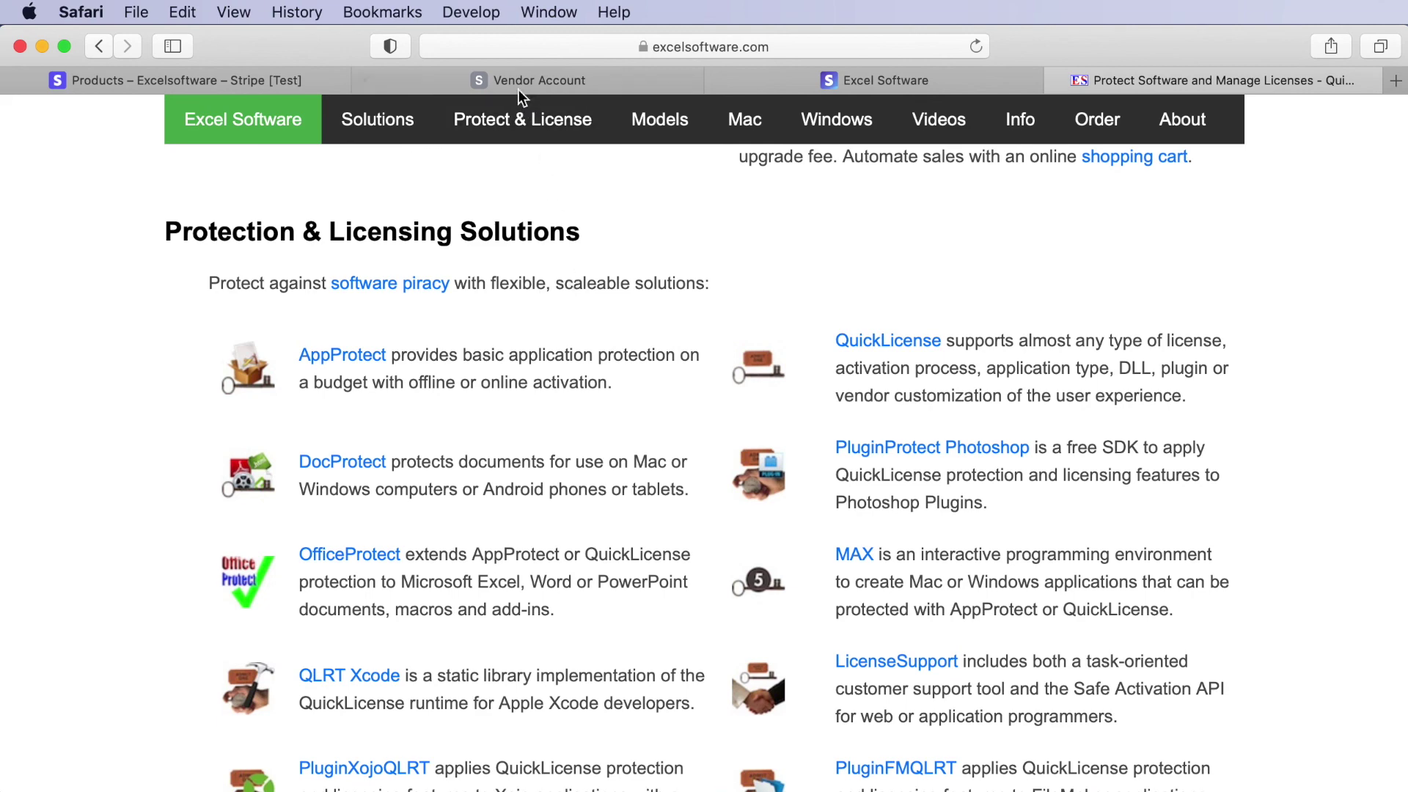
{"action": "mouse_move", "coordinate": [569, 86]}
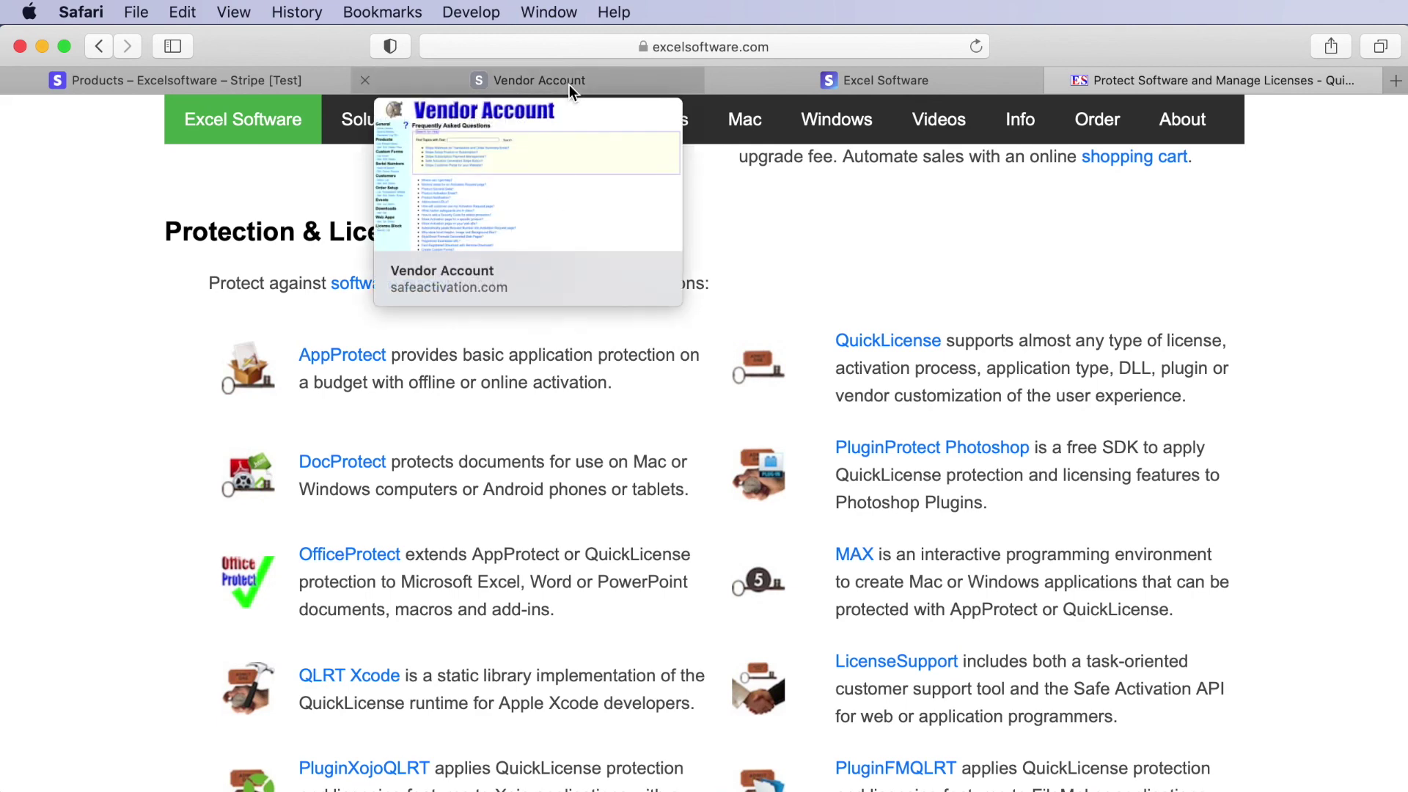
{"action": "left_click", "coordinate": [569, 85]}
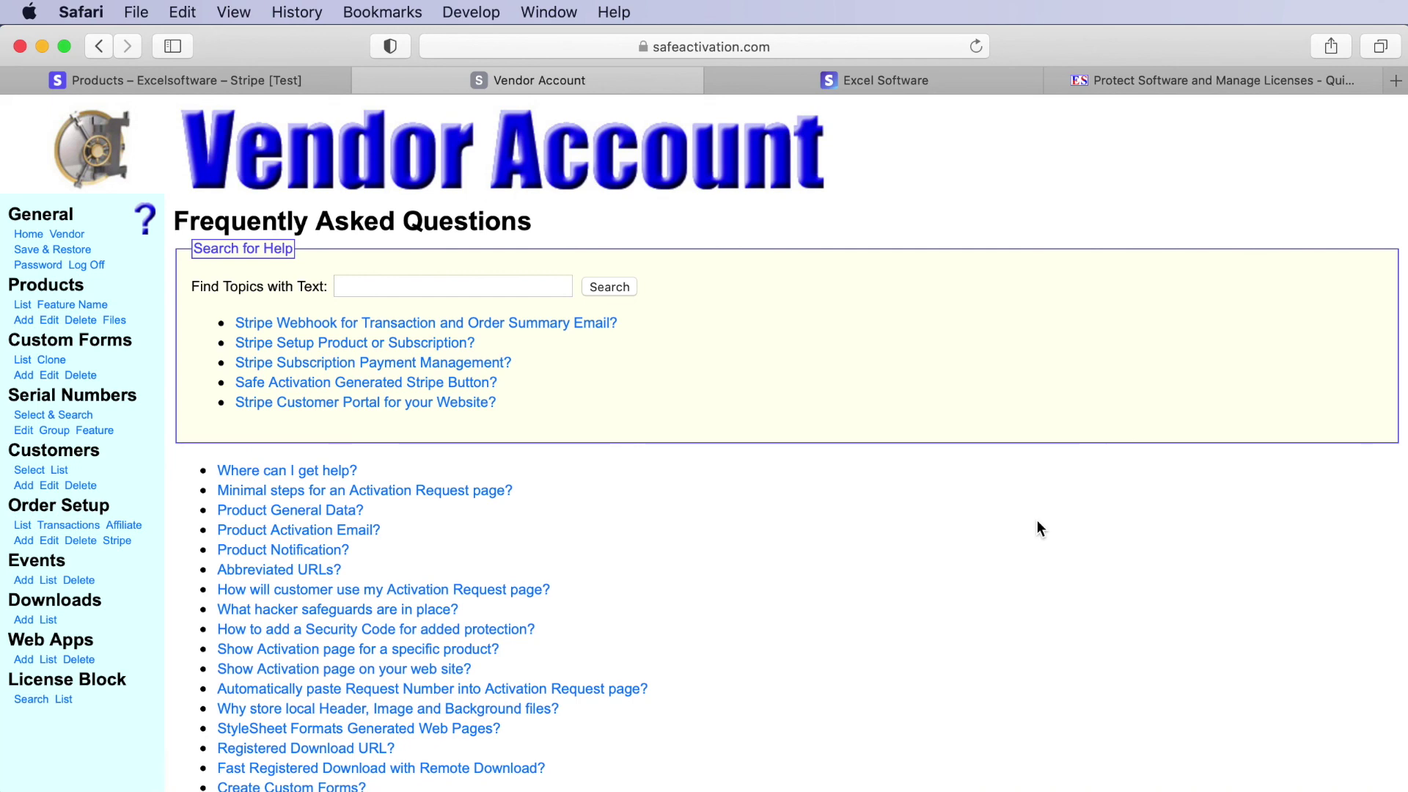
- Switch to the Stripe Products page listing Subscription1 ($2.49/month) and Product1 ($1.99)
{"action": "left_click", "coordinate": [256, 77]}
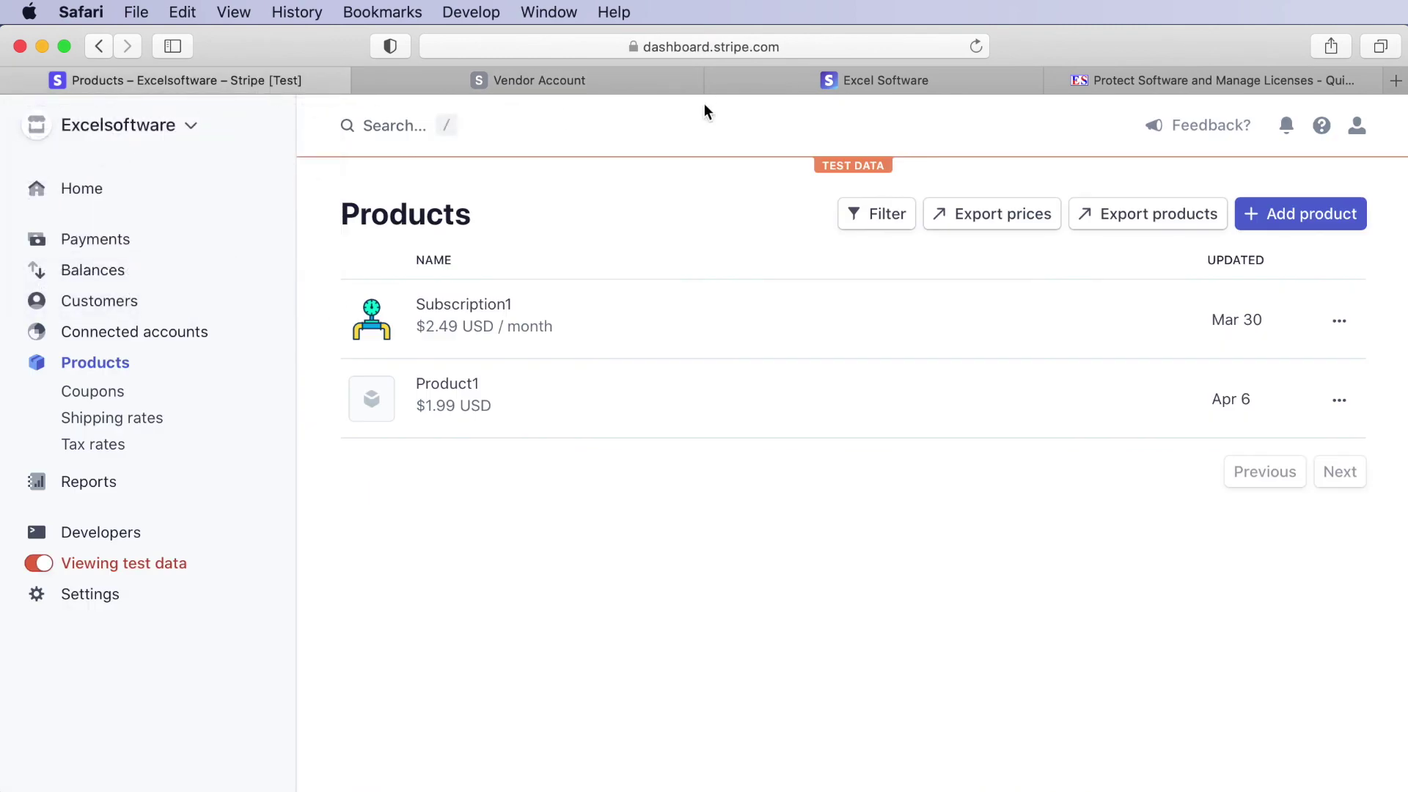
- Revisit the Vendor Account FAQ, then bring up the $2.49/month Subscription1 checkout page
{"action": "left_click", "coordinate": [641, 85]}
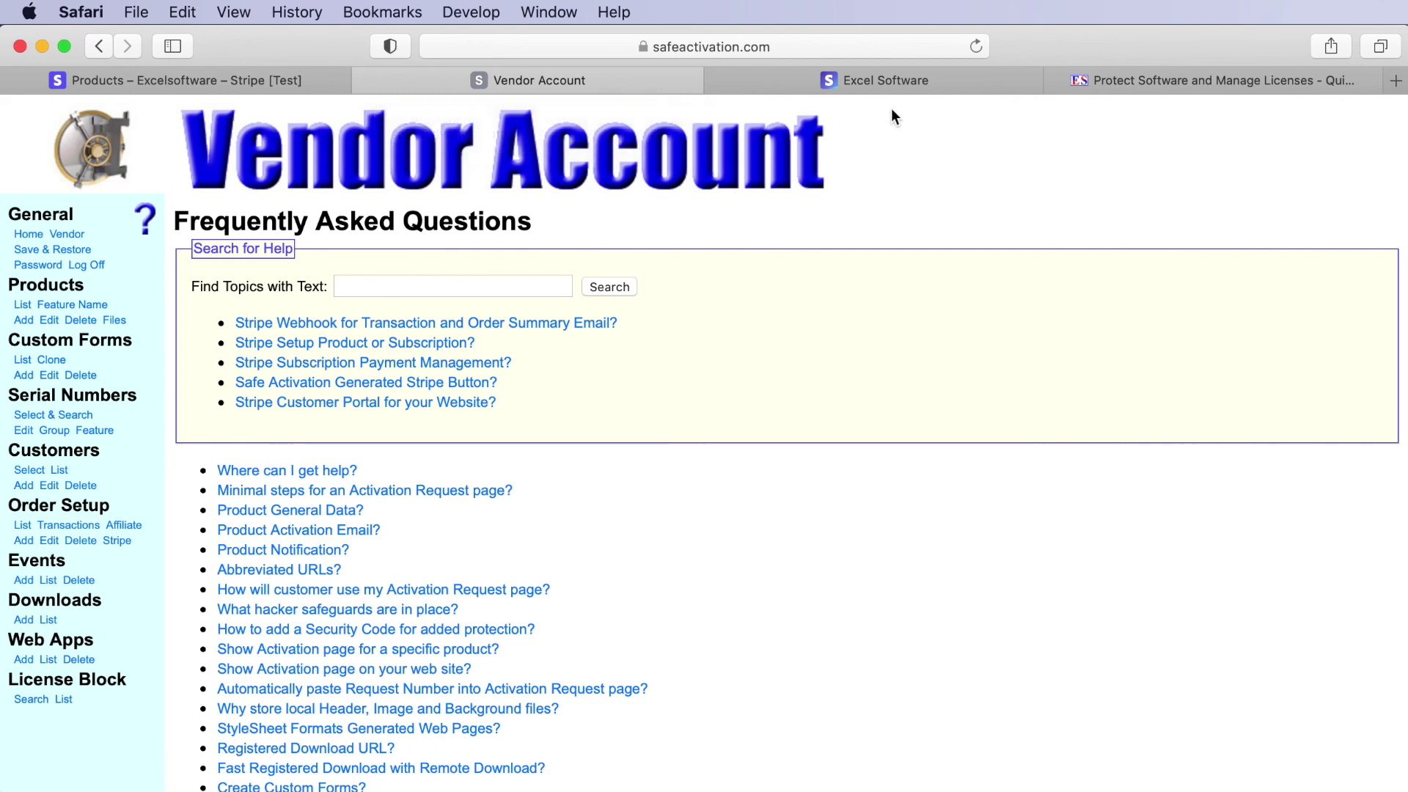
{"action": "mouse_move", "coordinate": [922, 82]}
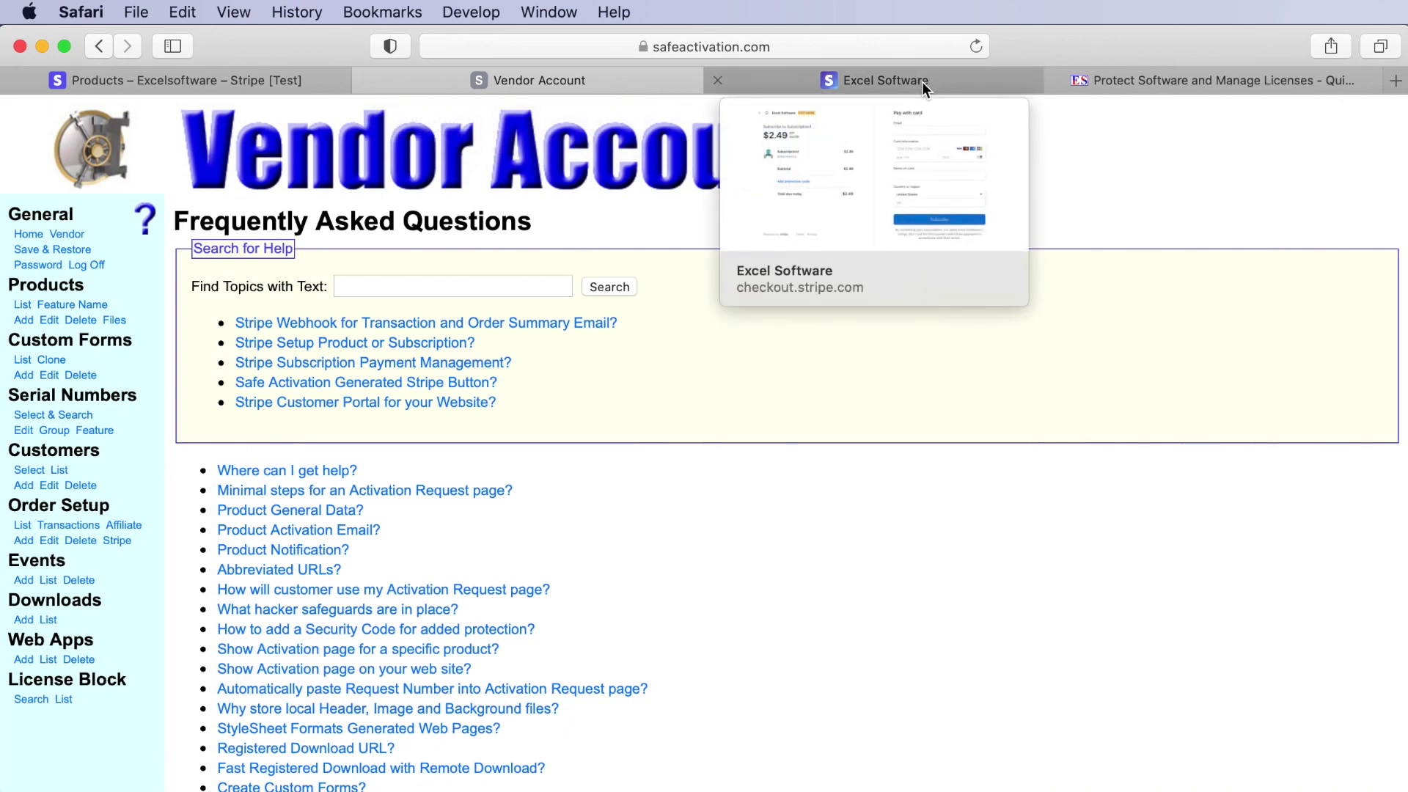
{"action": "left_click", "coordinate": [922, 81]}
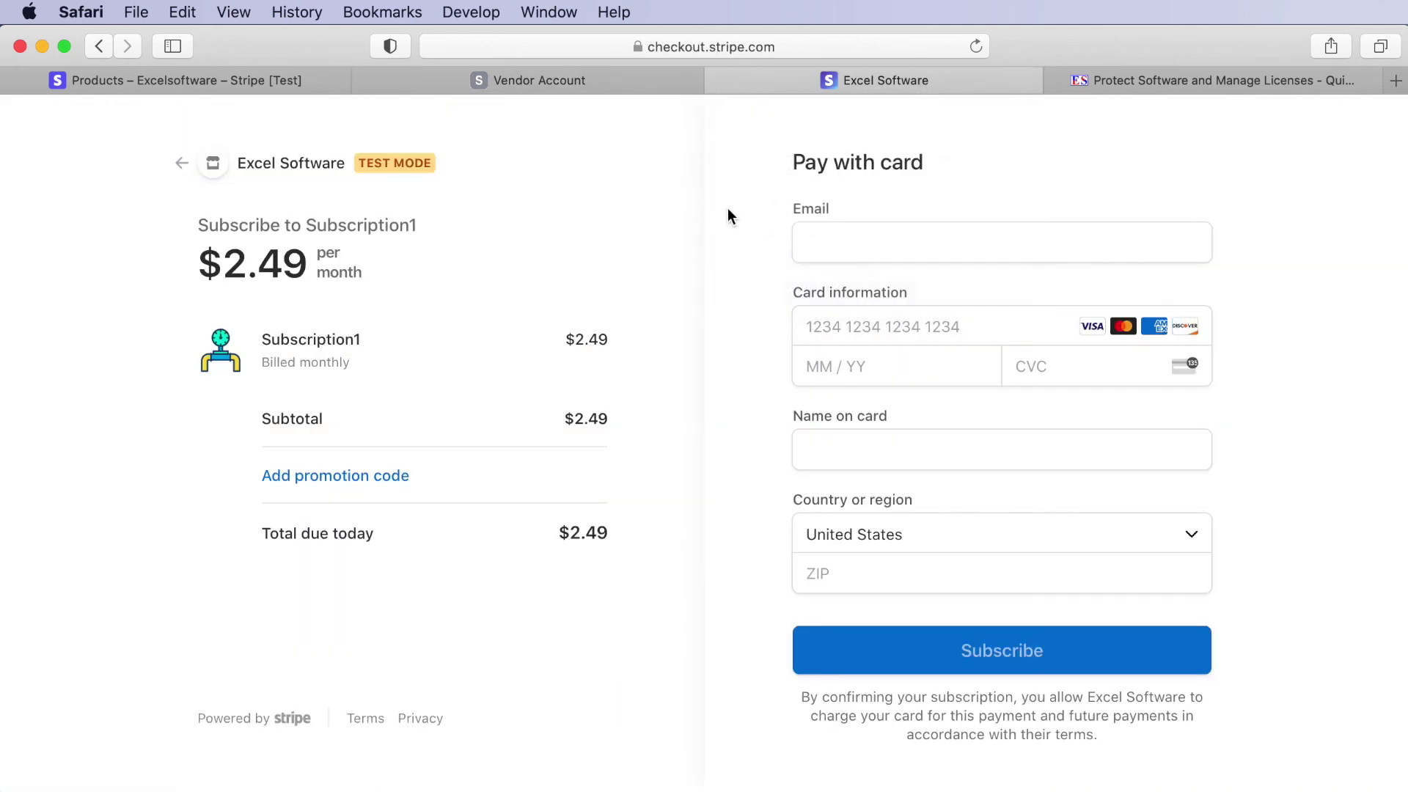